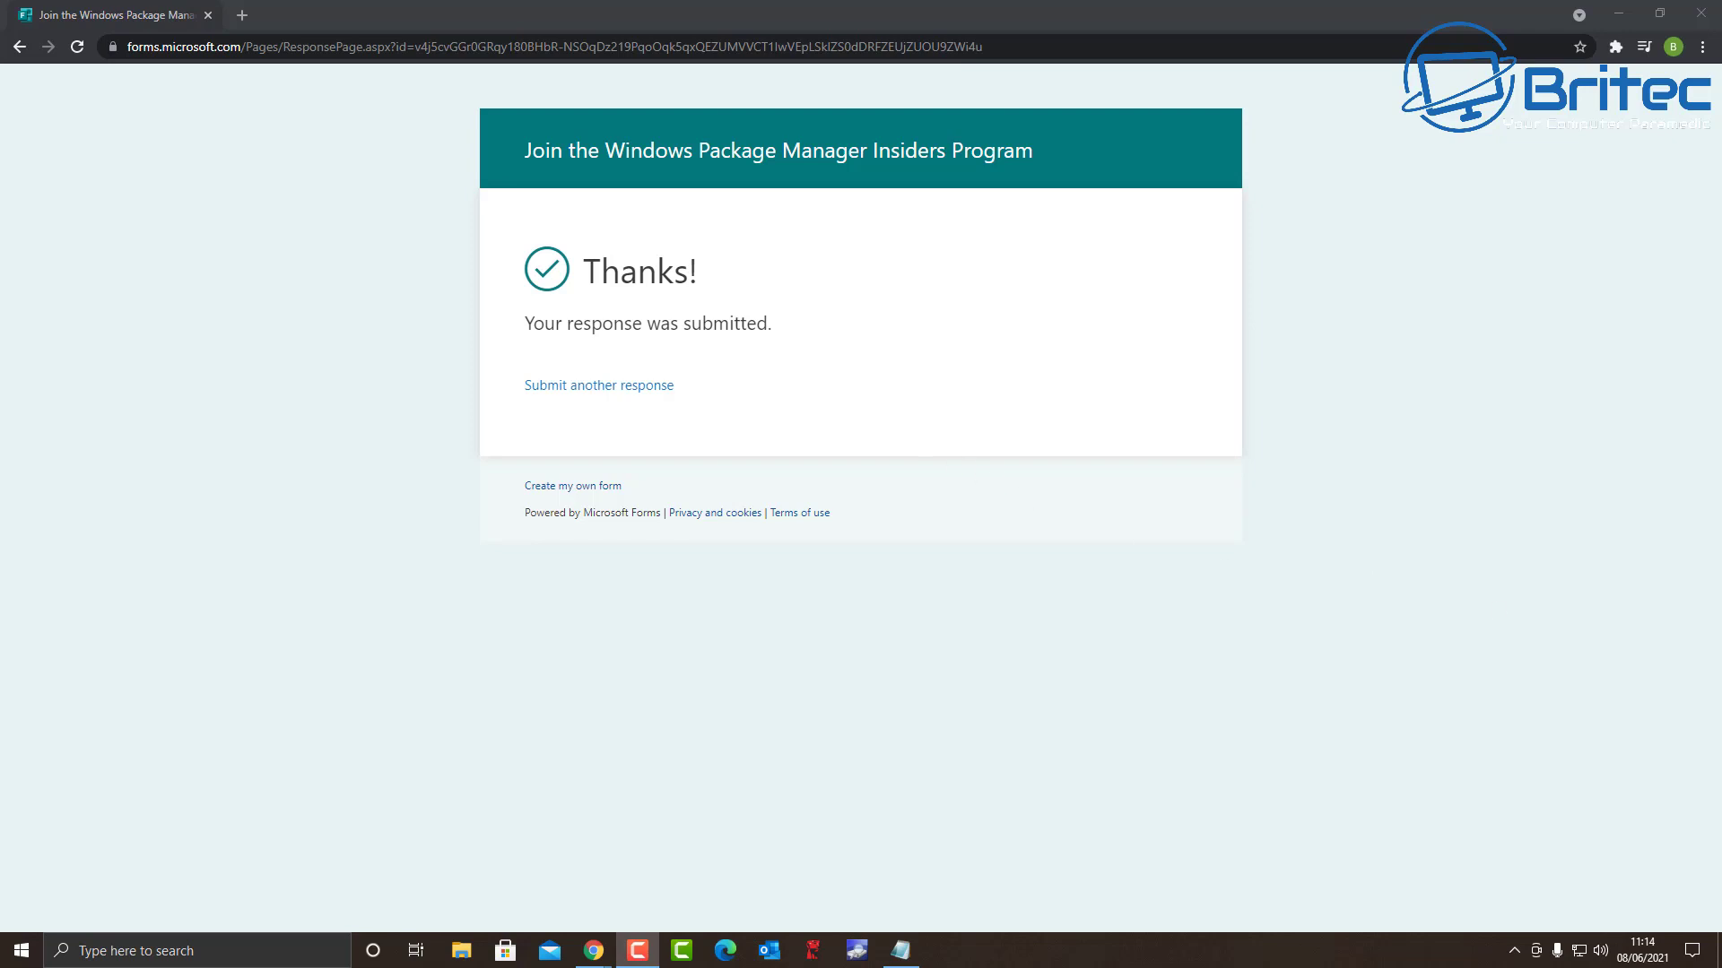
# Switch to the Microsoft Store, search for "App Installer" and open its app page.
pyautogui.press('super+d')
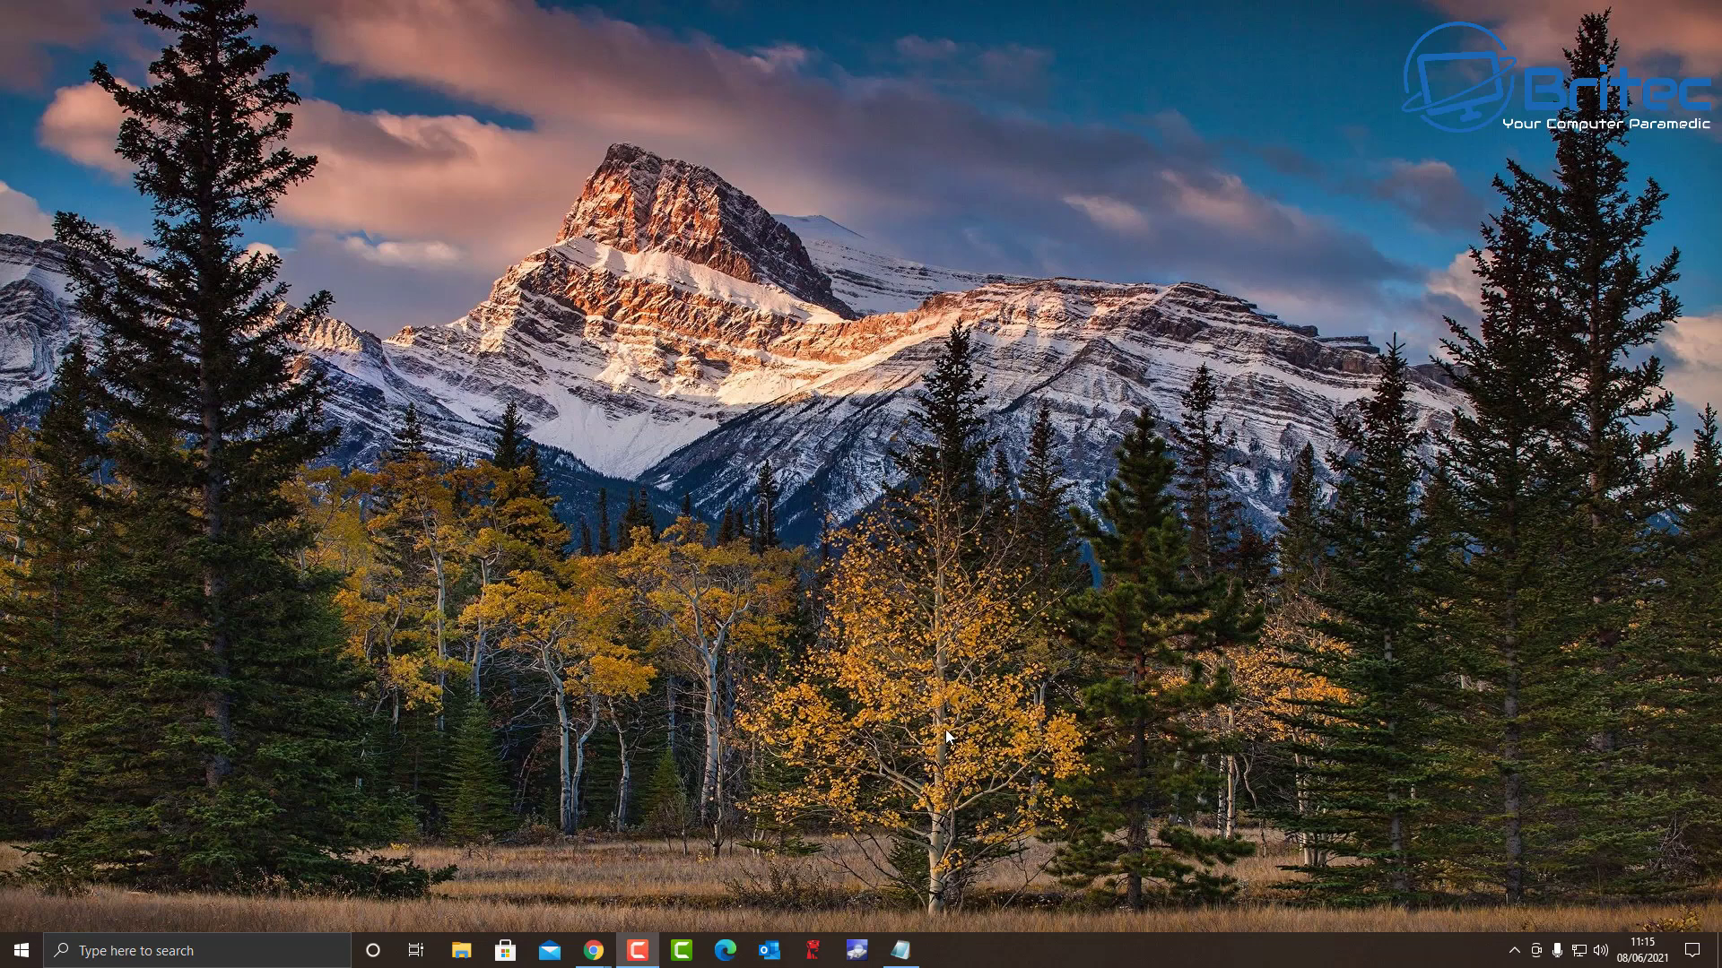
pyautogui.click(506, 952)
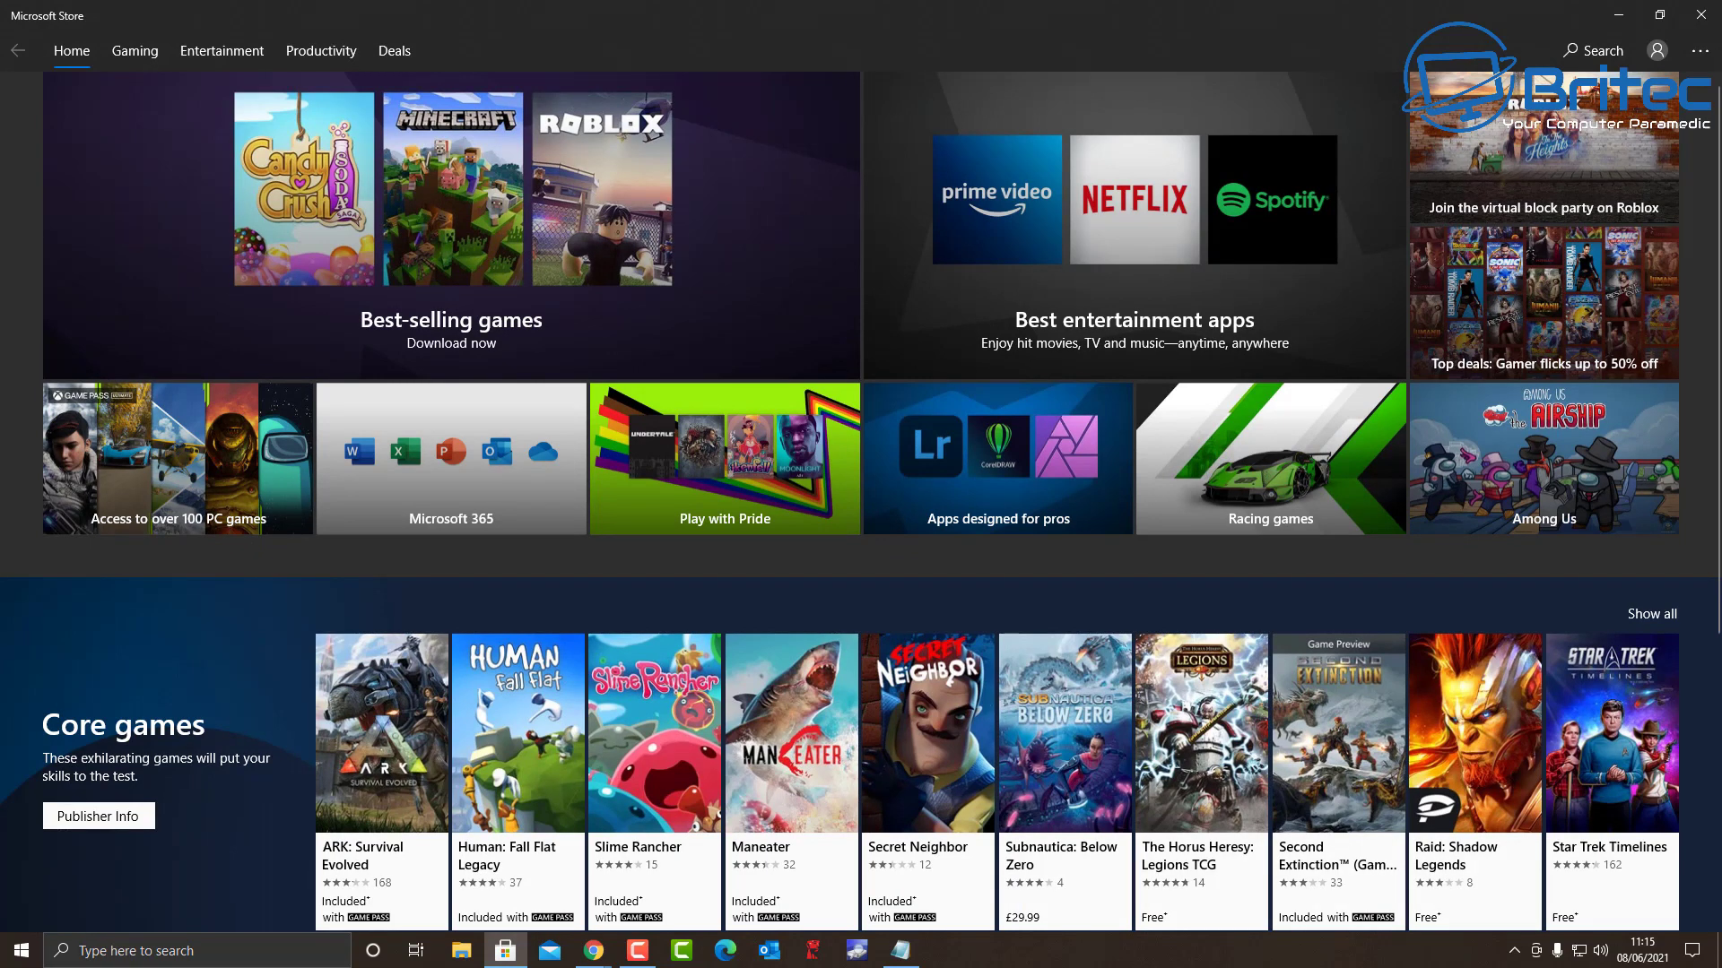
pyautogui.click(1585, 52)
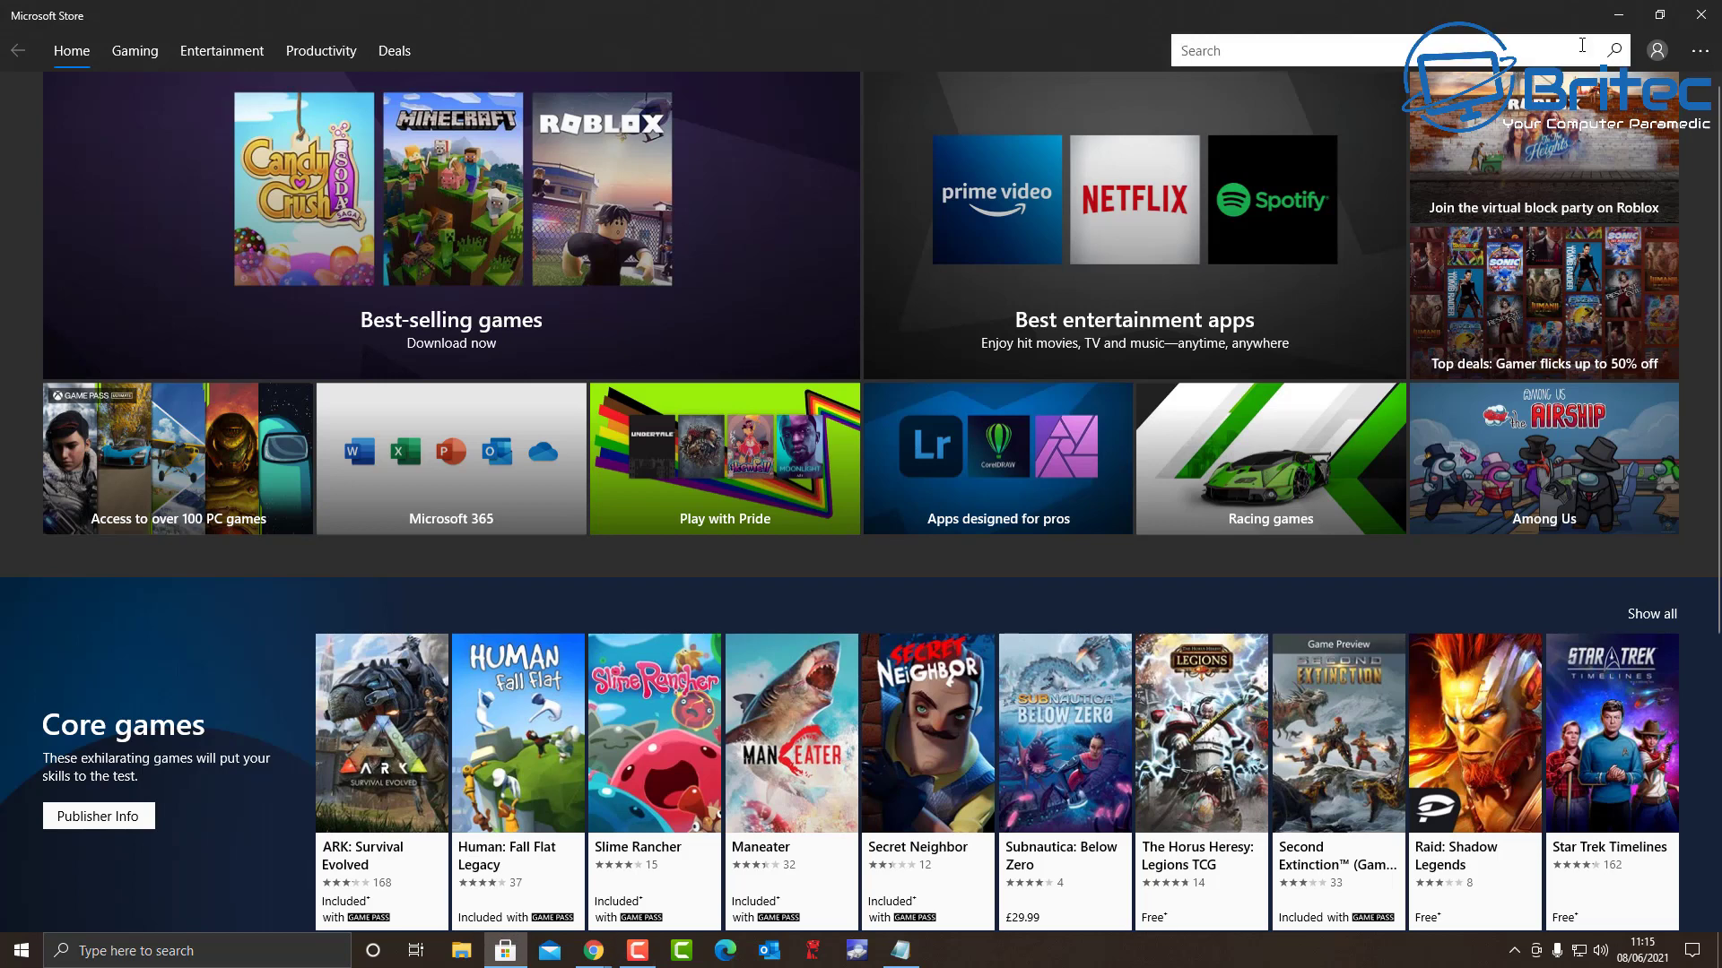
pyautogui.write('App')
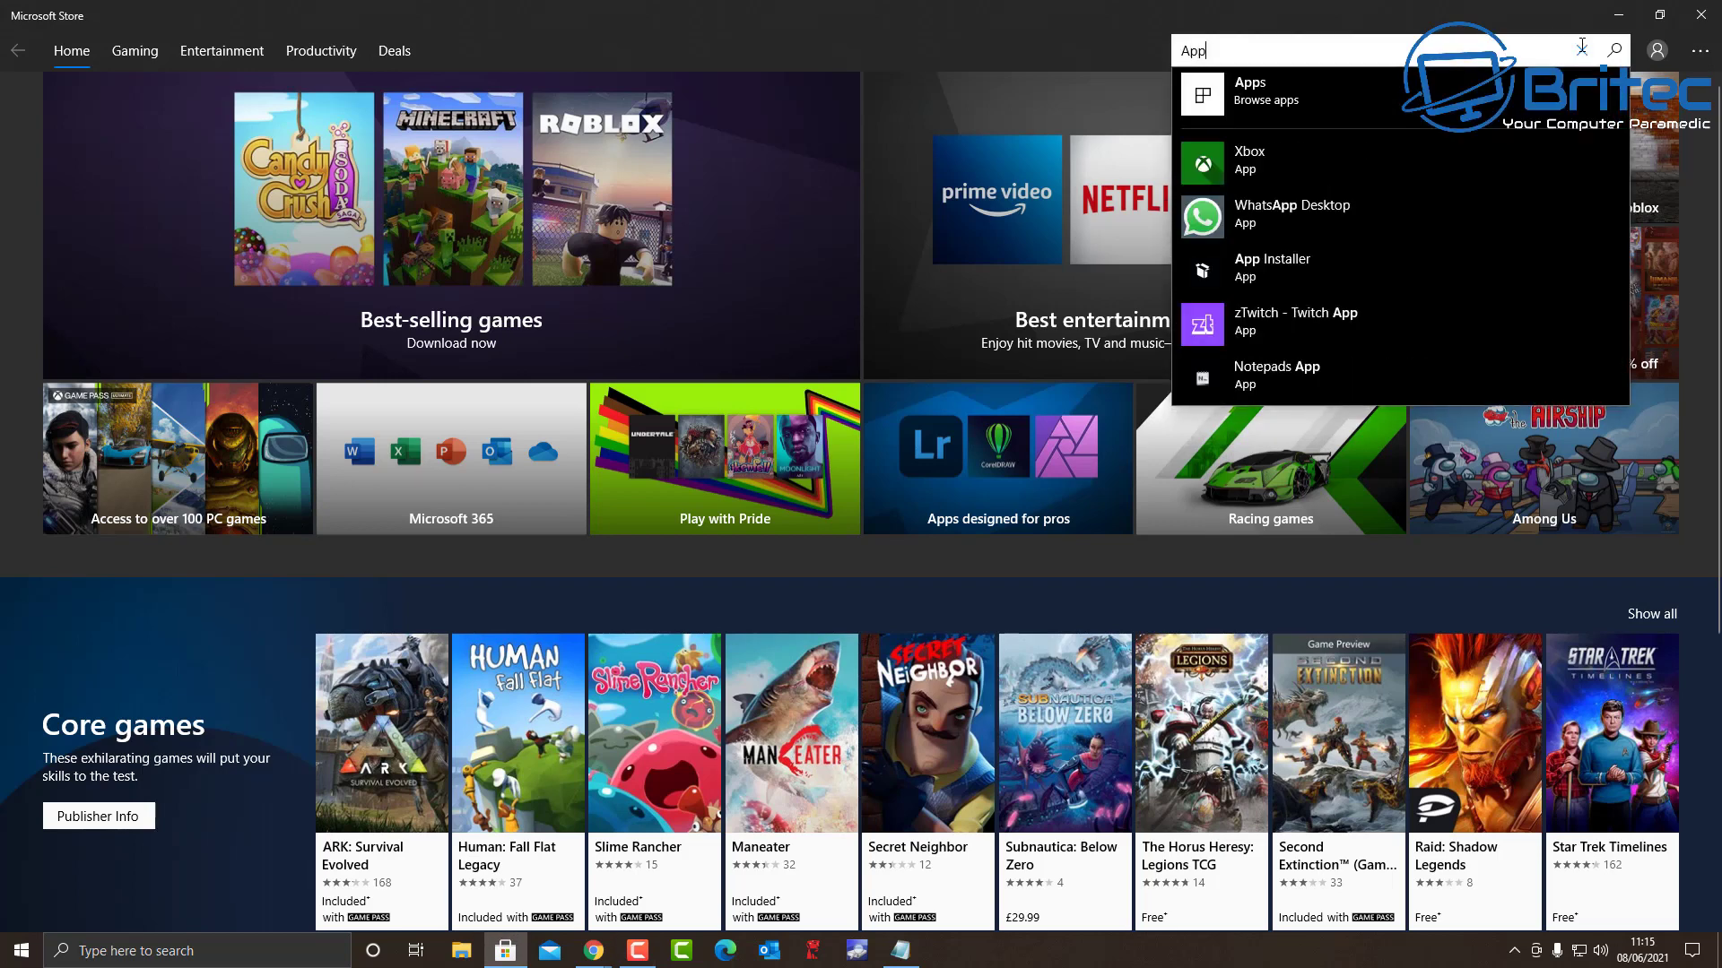
pyautogui.write(' Ins')
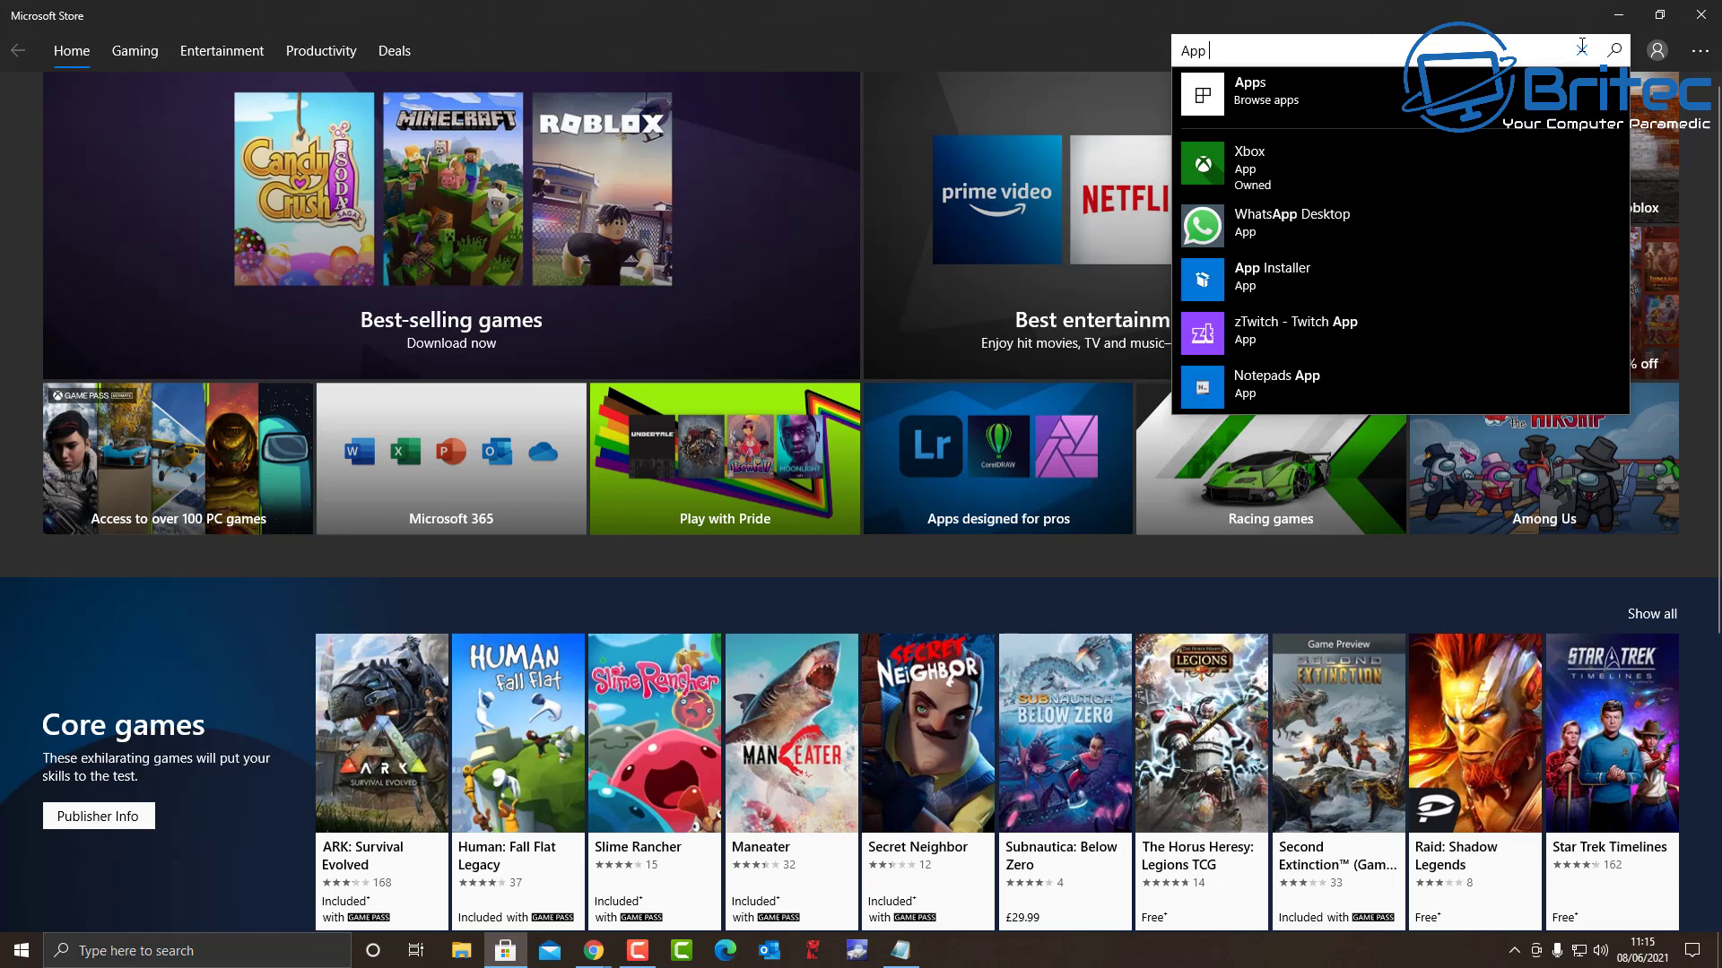
pyautogui.write('taller')
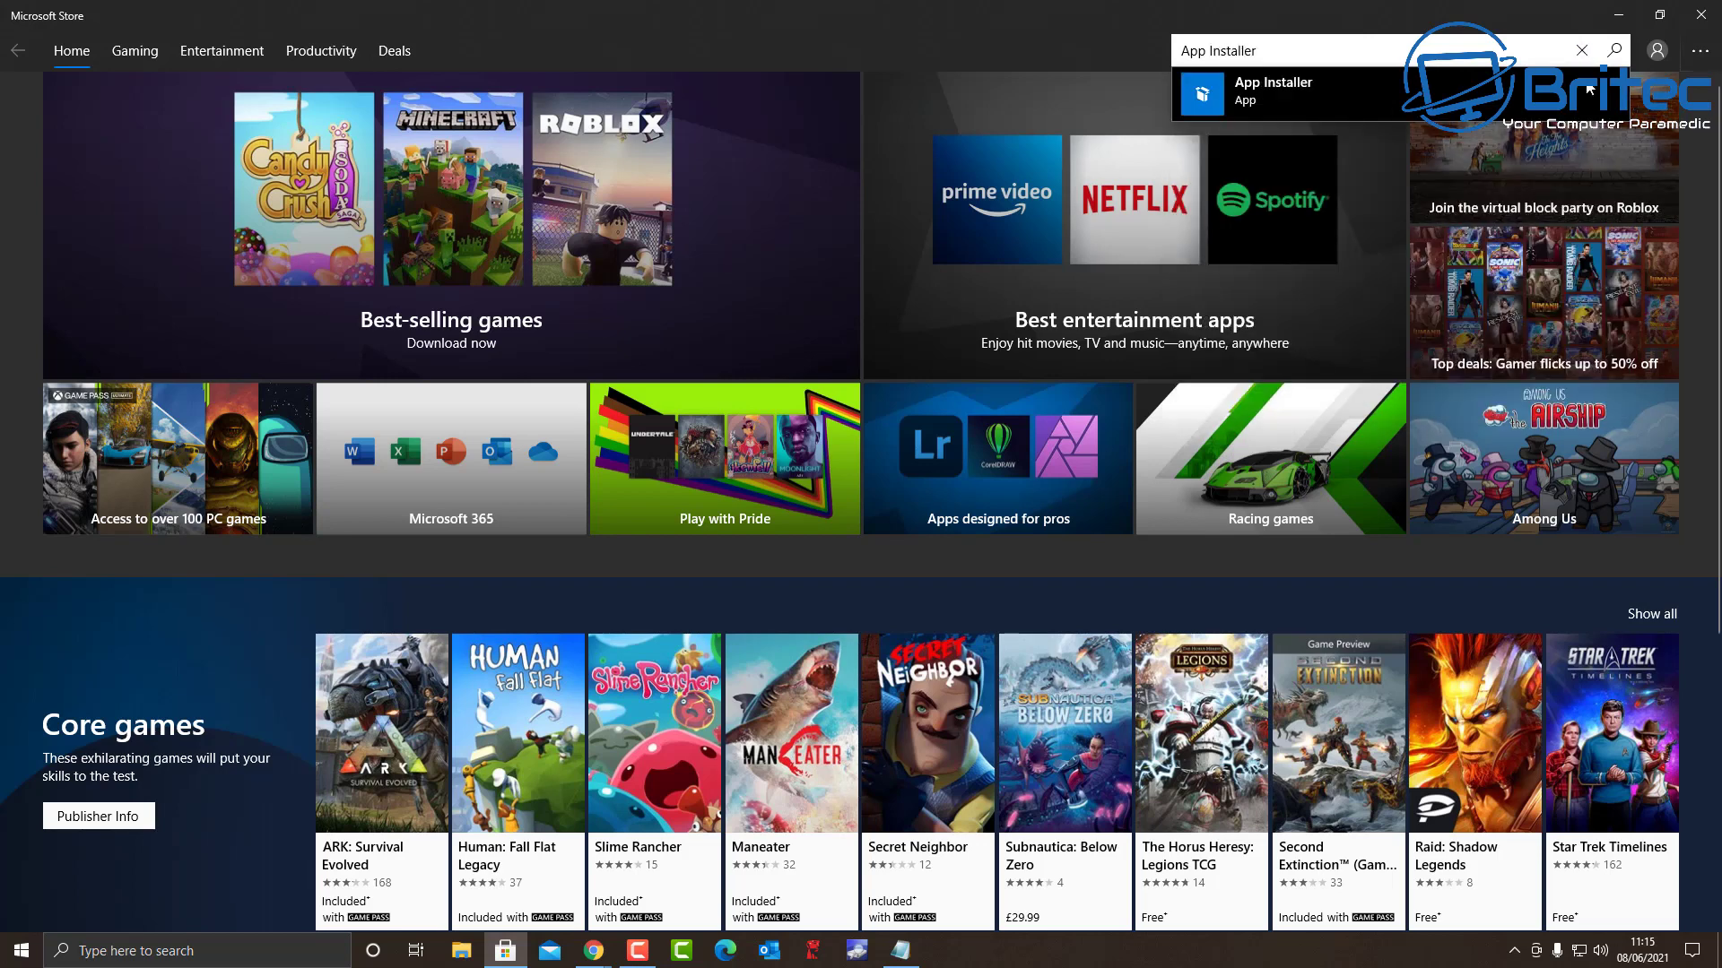
pyautogui.click(1384, 94)
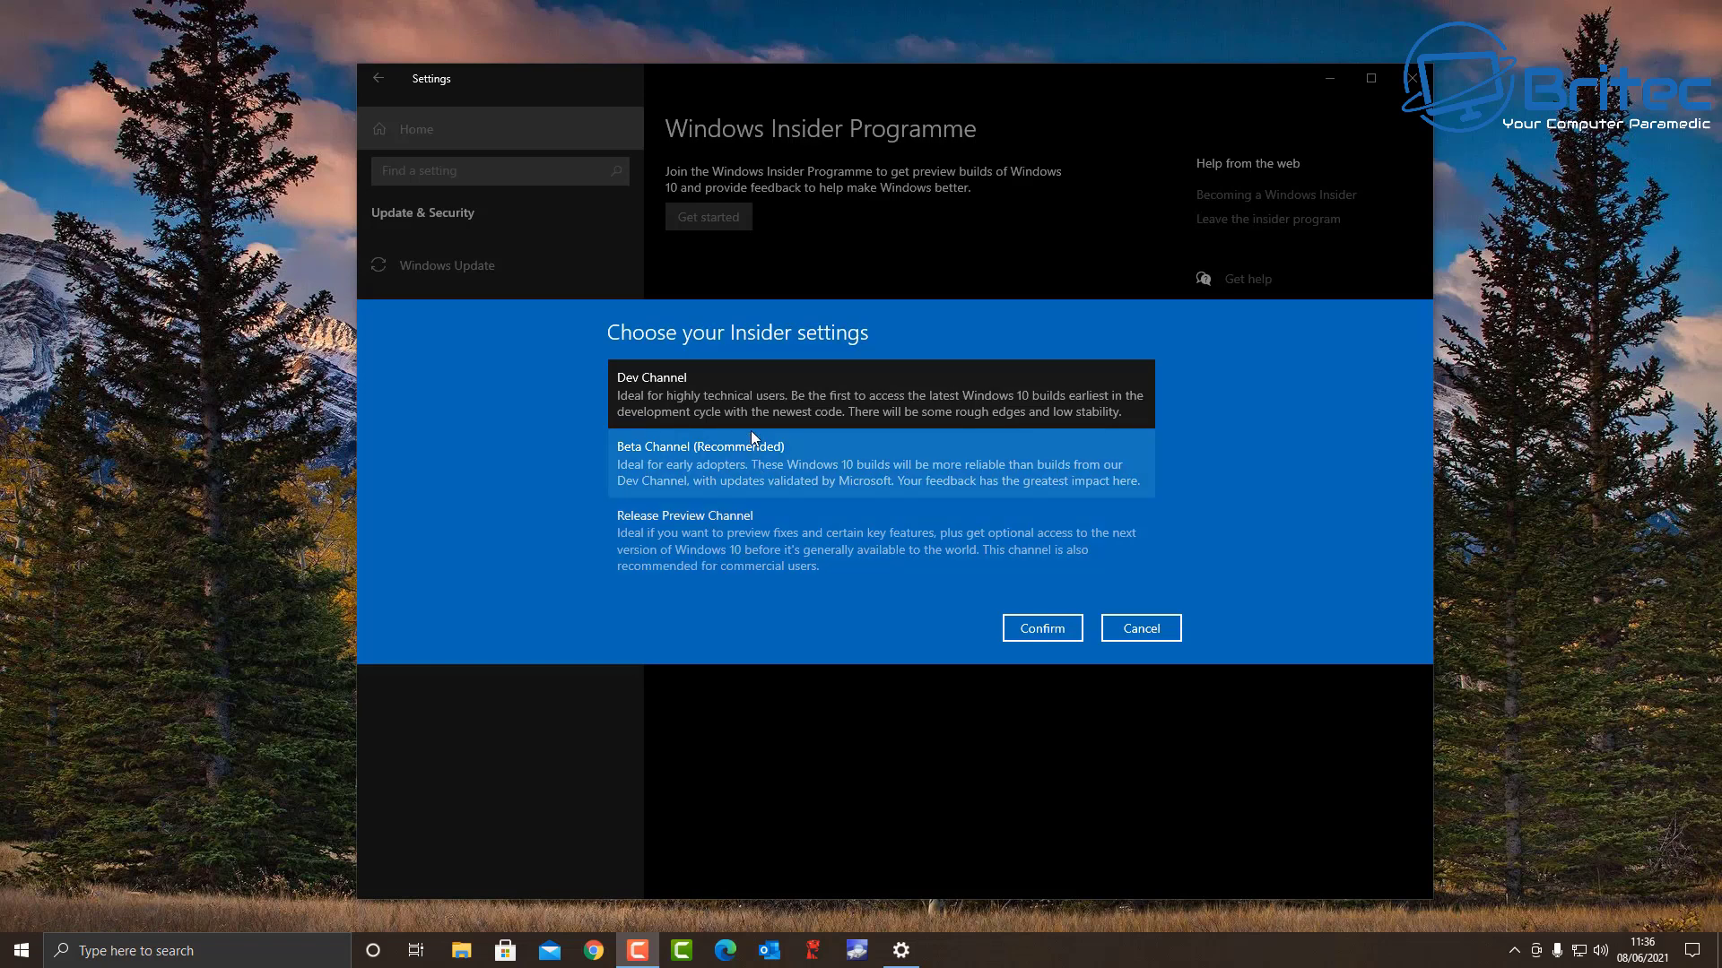
# Set the Windows Insider channel to Release Preview Channel and accept the programme's terms.
pyautogui.click(729, 518)
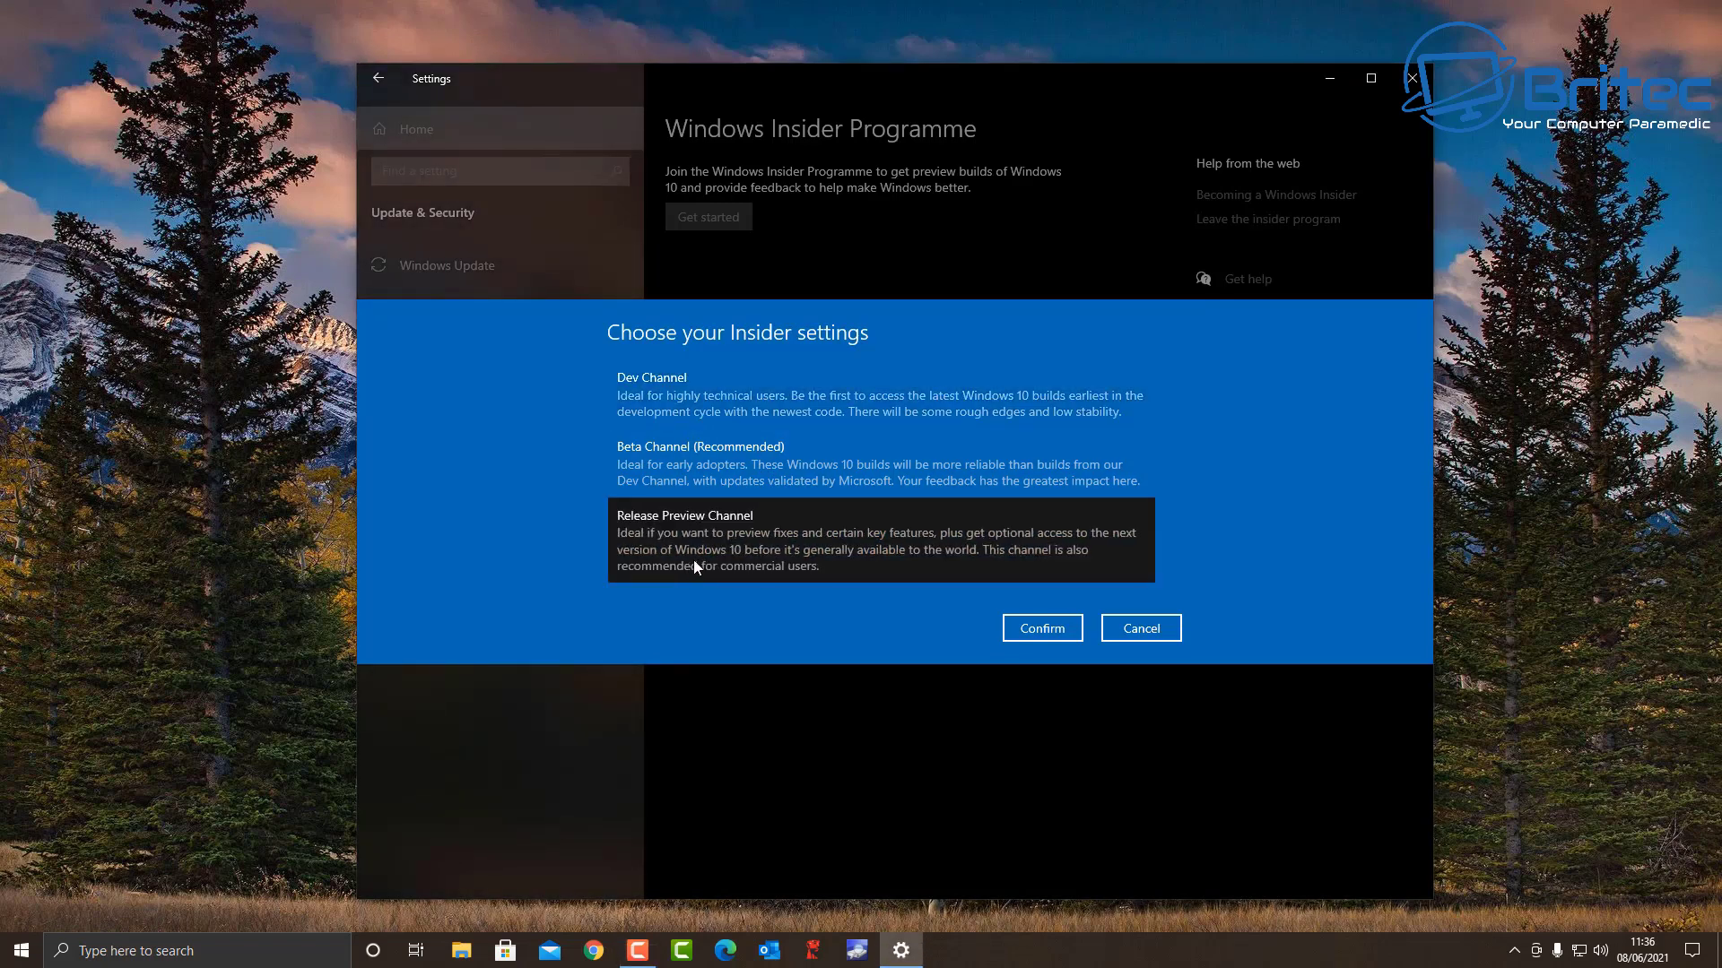
pyautogui.click(1042, 628)
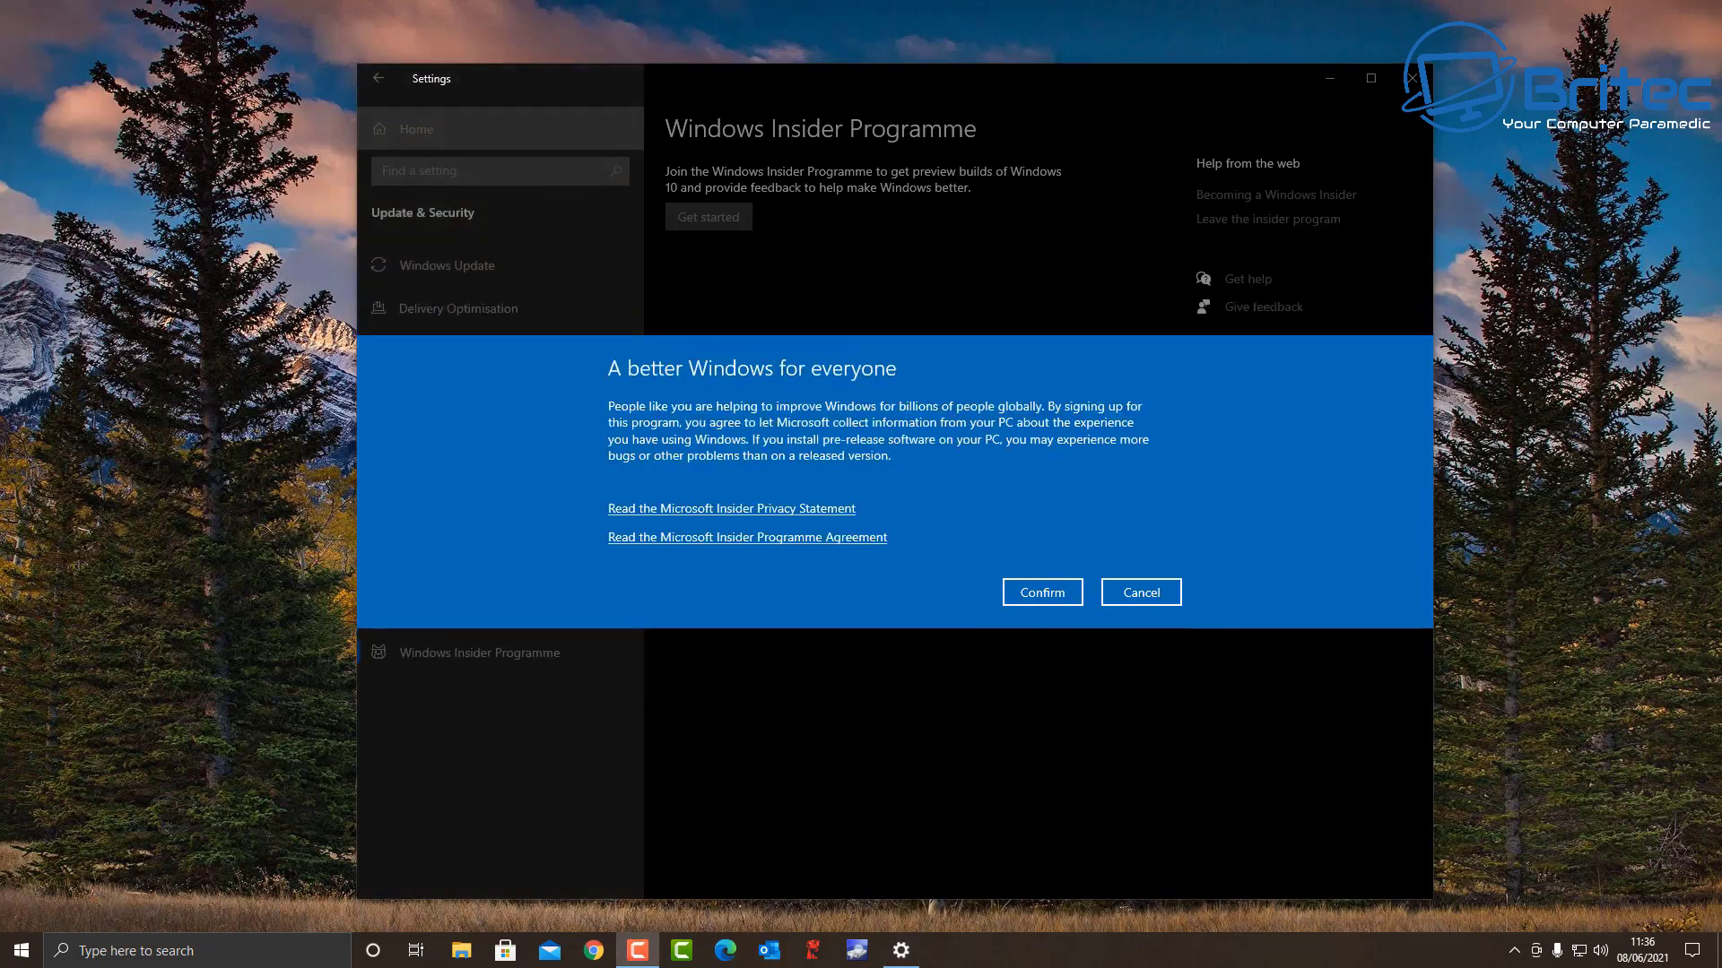
pyautogui.click(1029, 600)
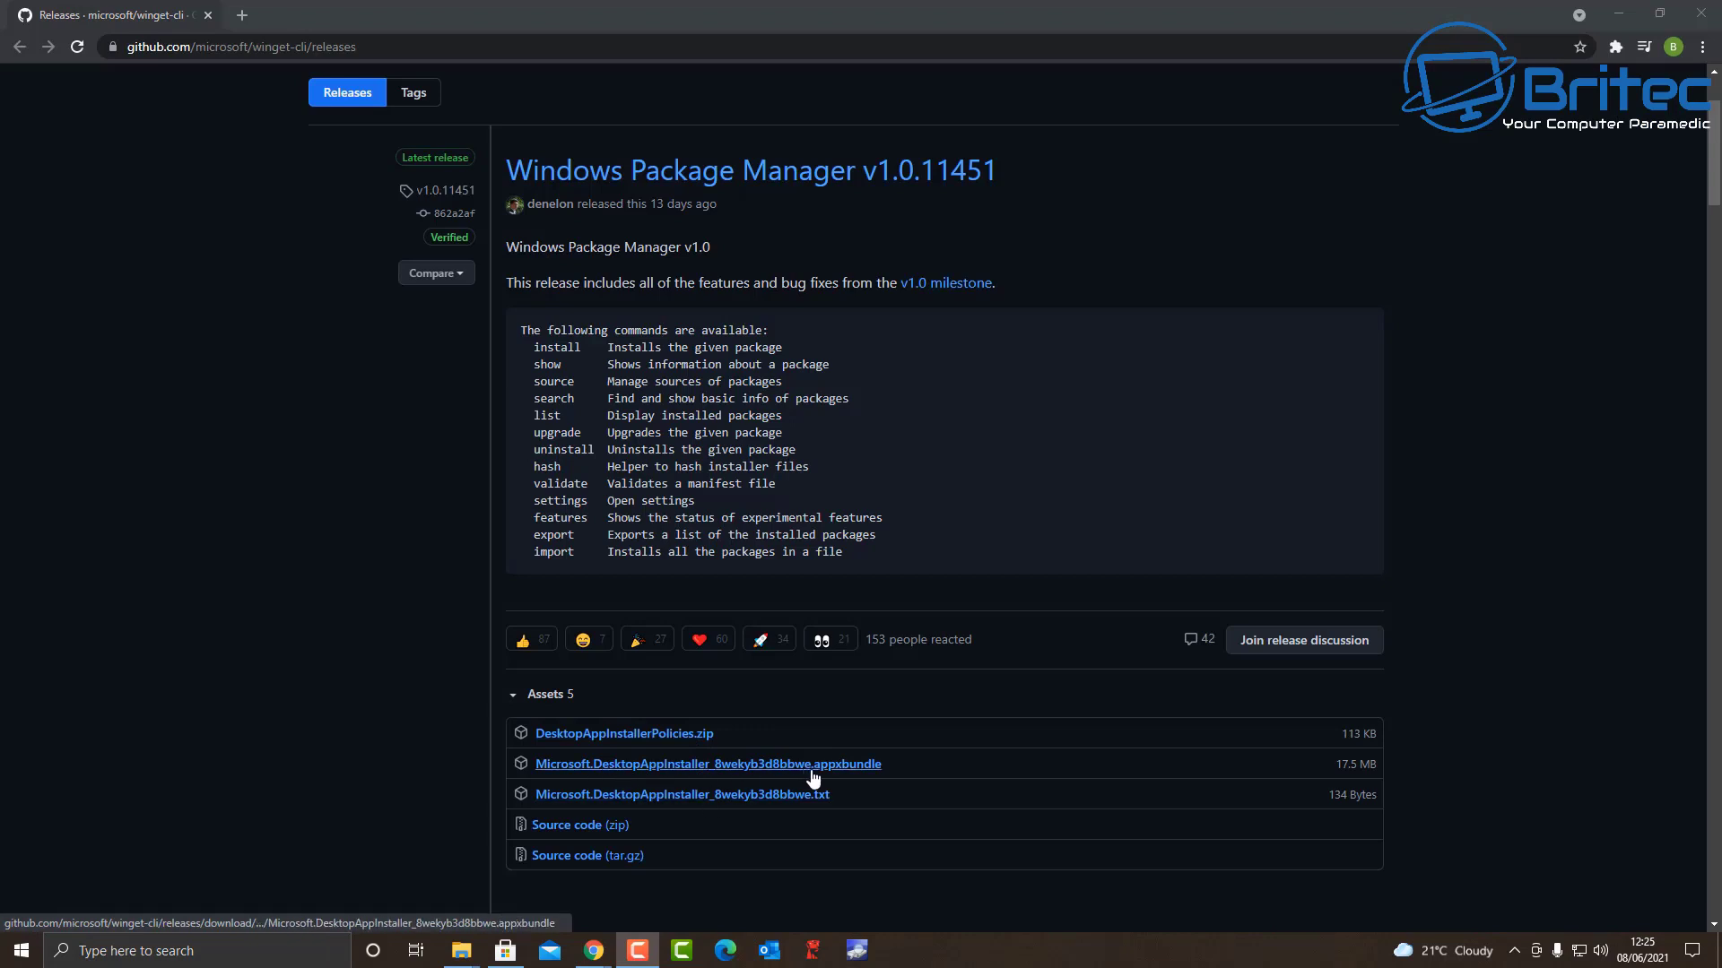
# Download Microsoft.DesktopAppInstaller_8wekyb3d8bbwe.appxbundle from the v1.0.11451 release assets and update App Installer with it.
pyautogui.click(858, 767)
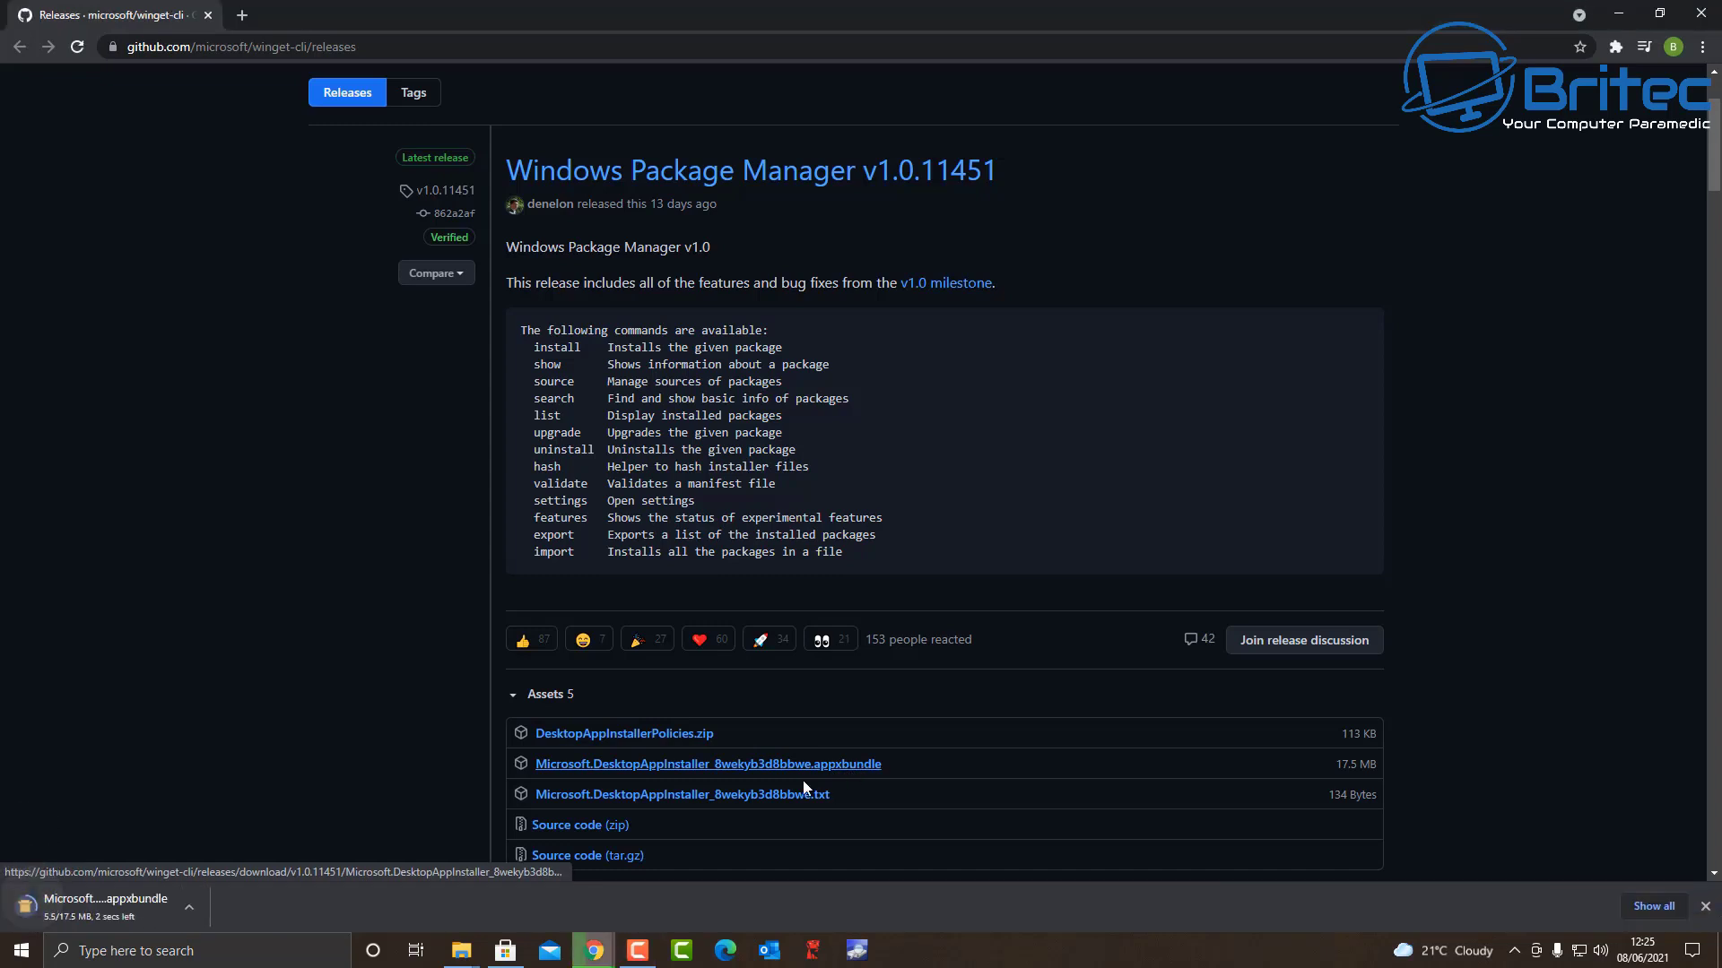
pyautogui.click(100, 911)
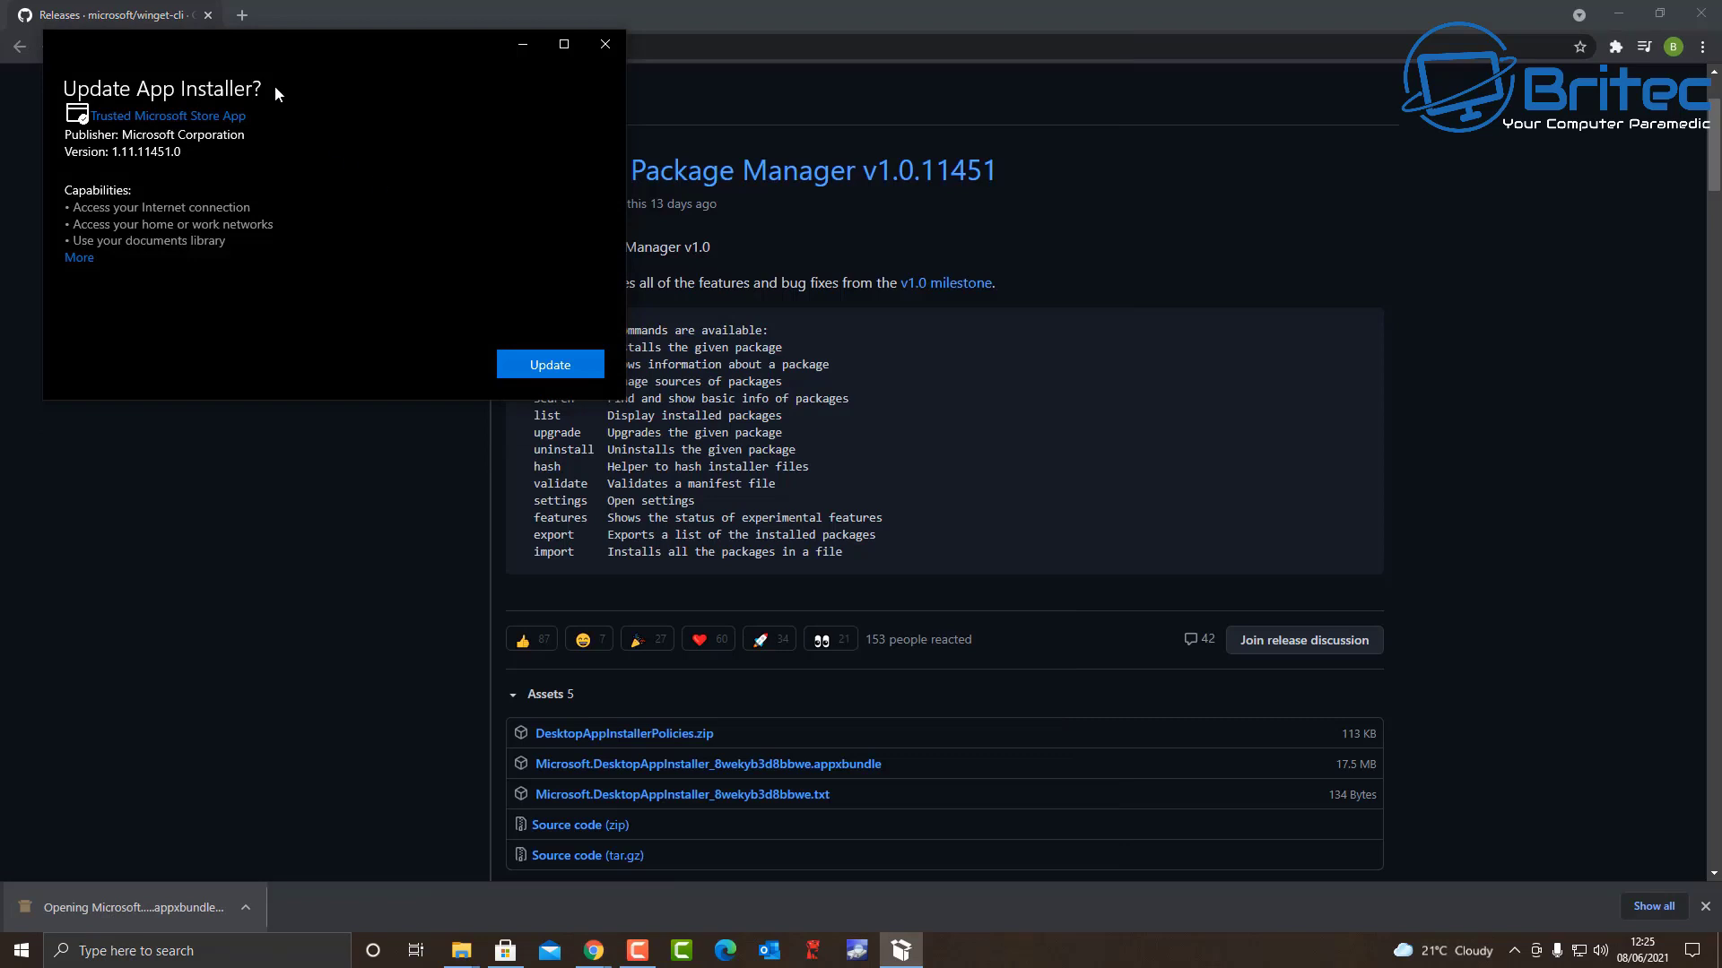
pyautogui.moveTo(289, 65); pyautogui.dragTo(881, 329)
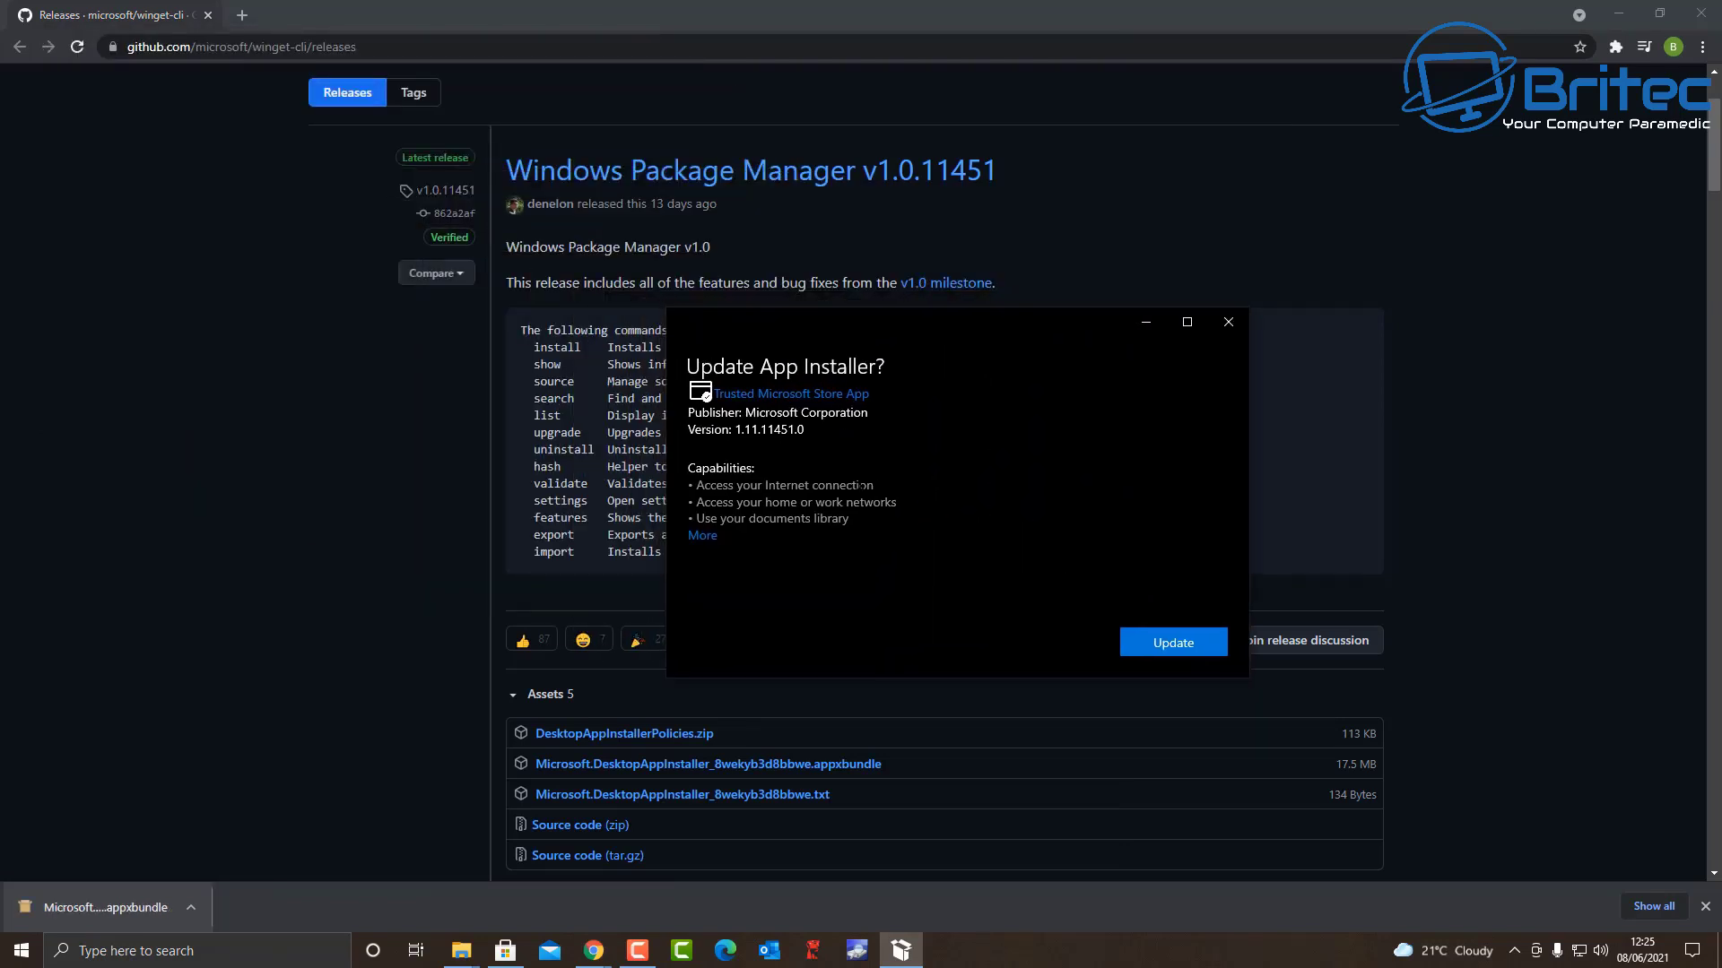
pyautogui.click(1183, 643)
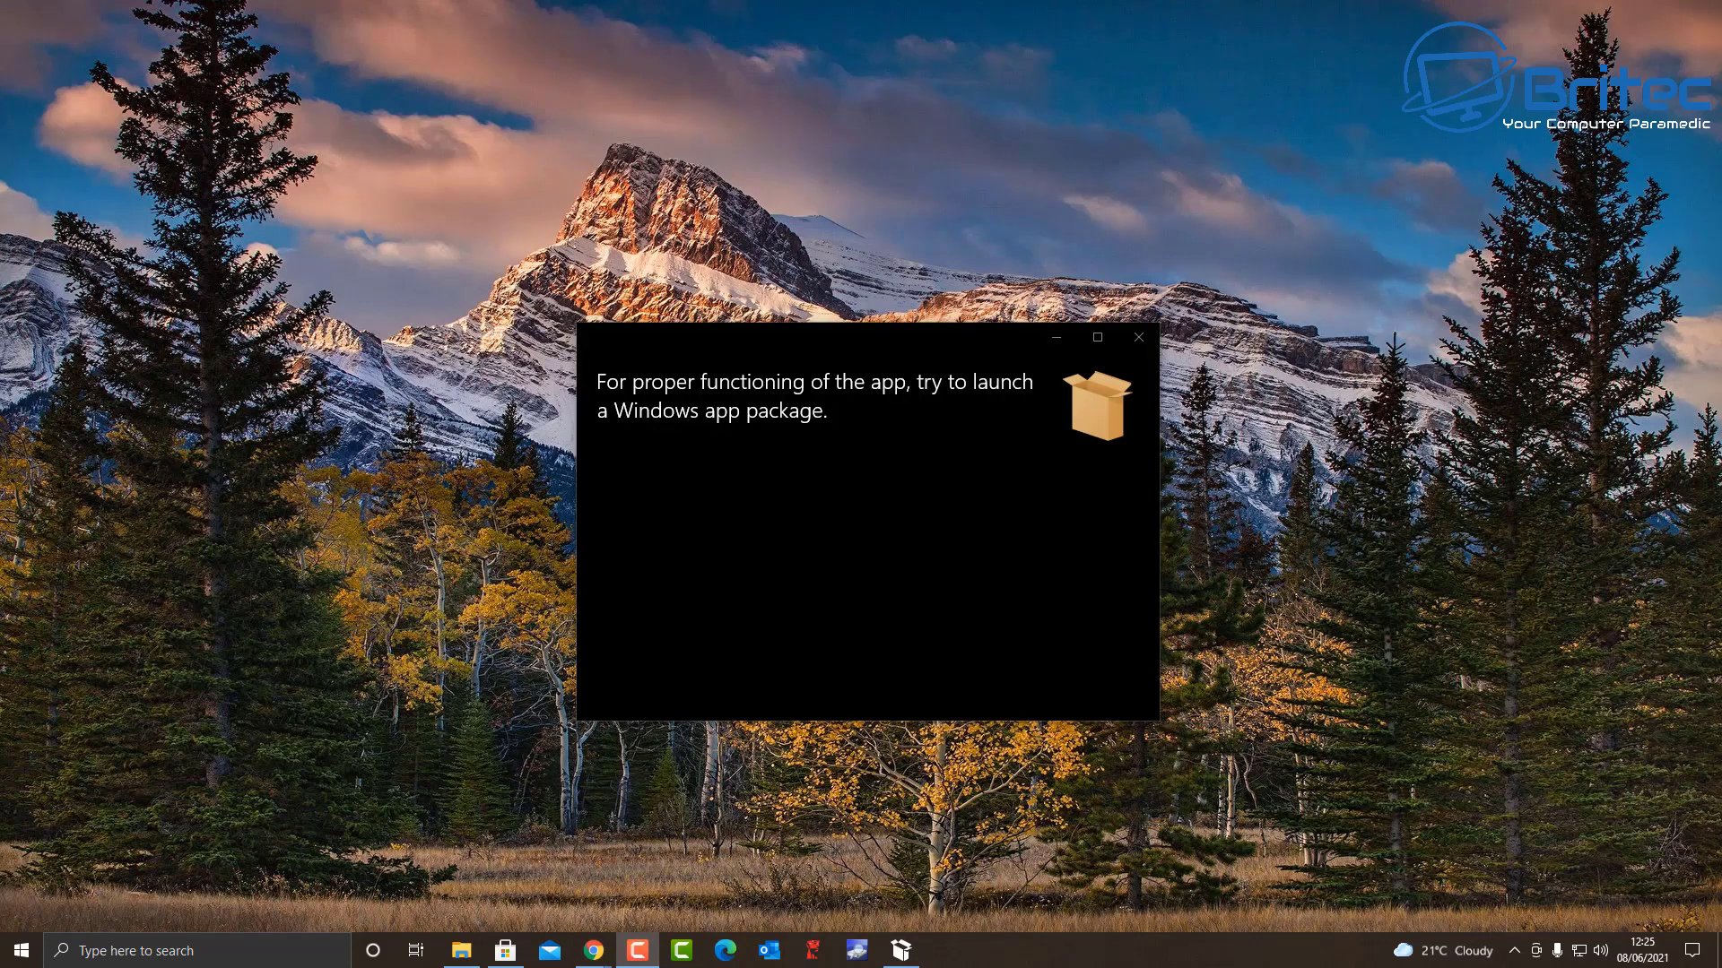
pyautogui.click(1140, 338)
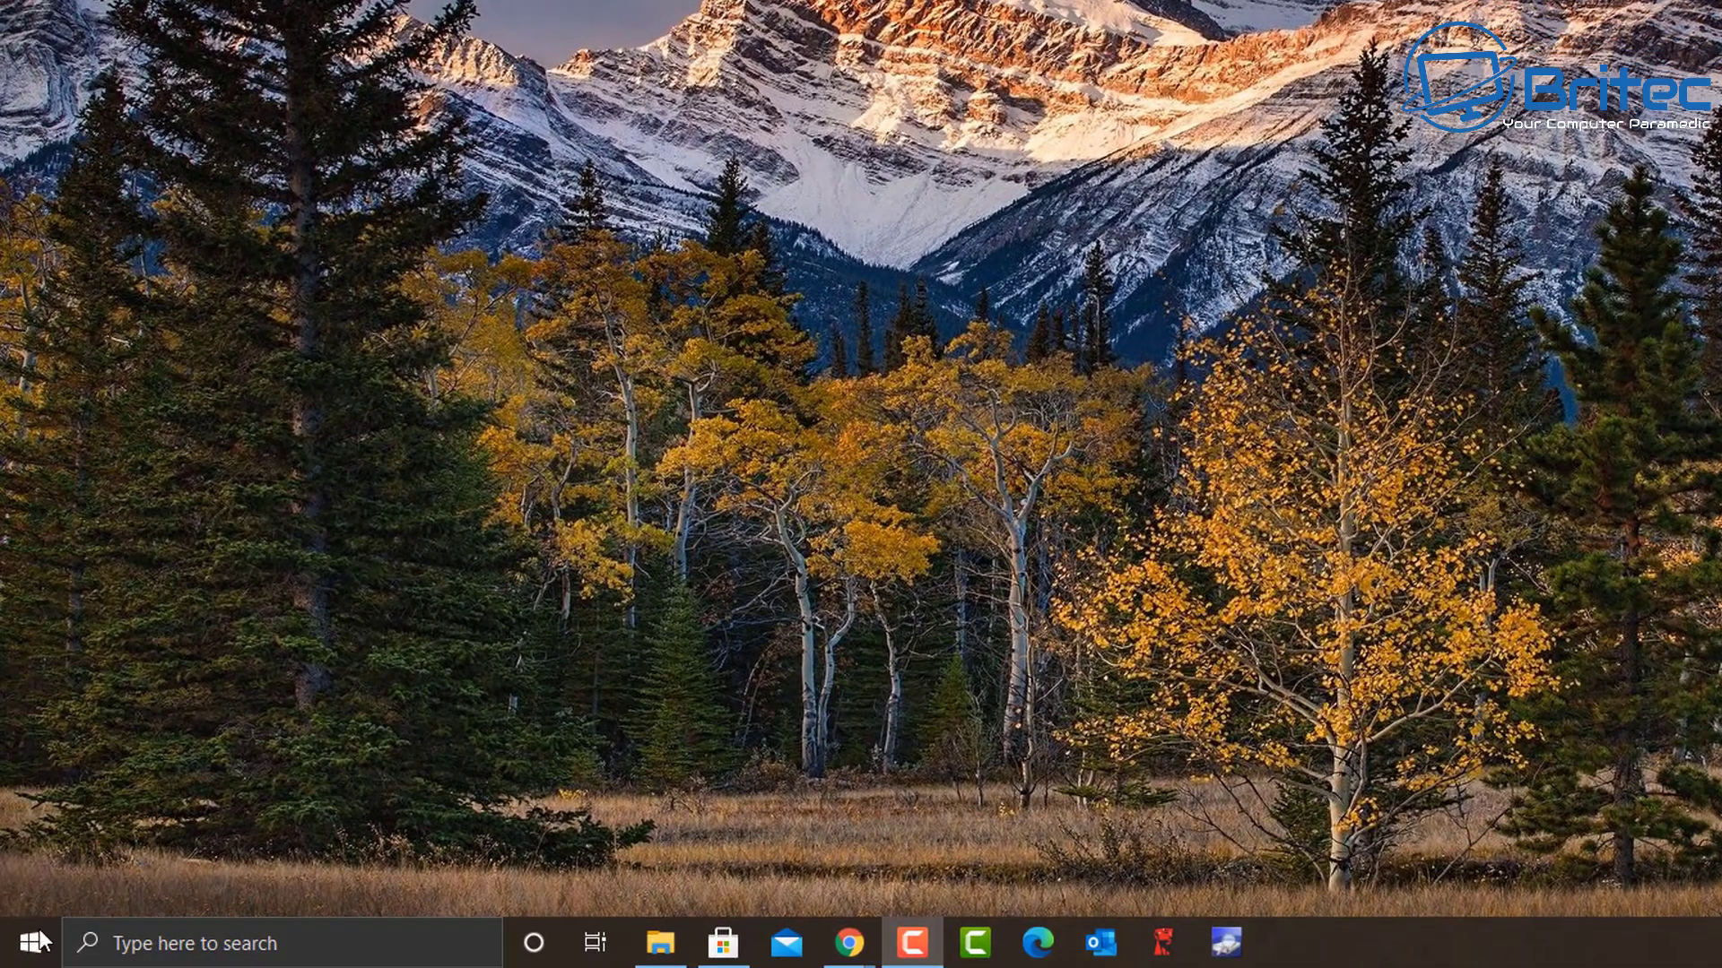
# Open a non-administrator Windows PowerShell session and run winget without arguments to list its commands.
pyautogui.rightClick(40, 941)
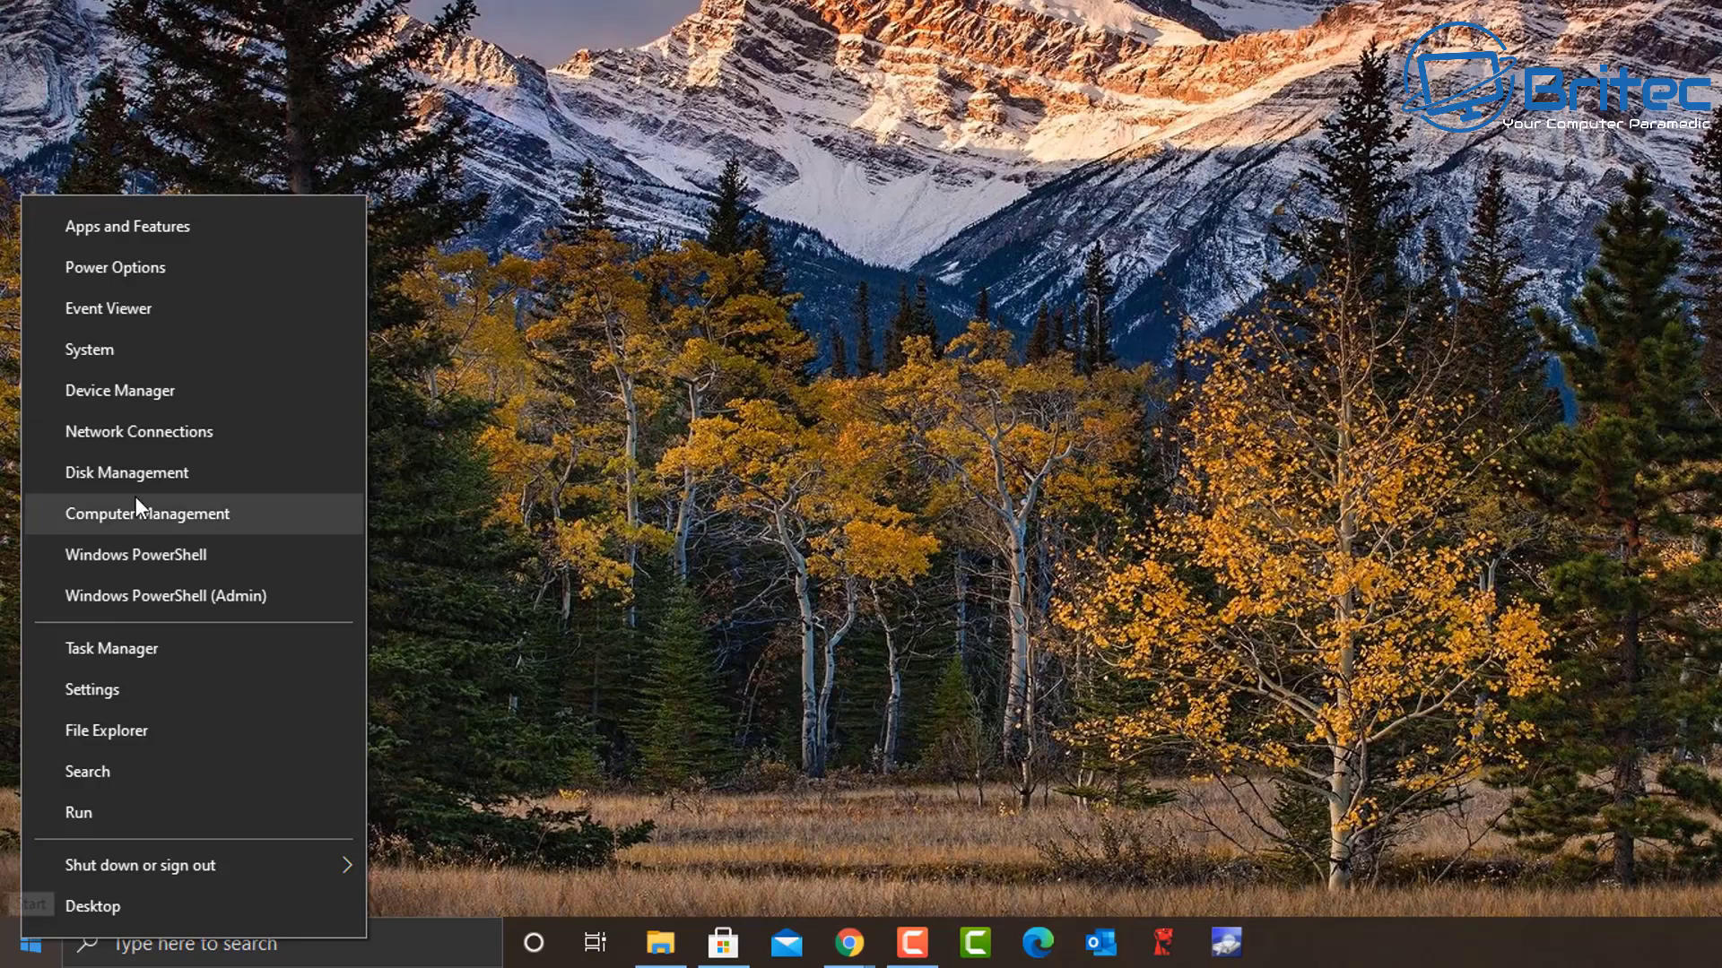
pyautogui.click(122, 559)
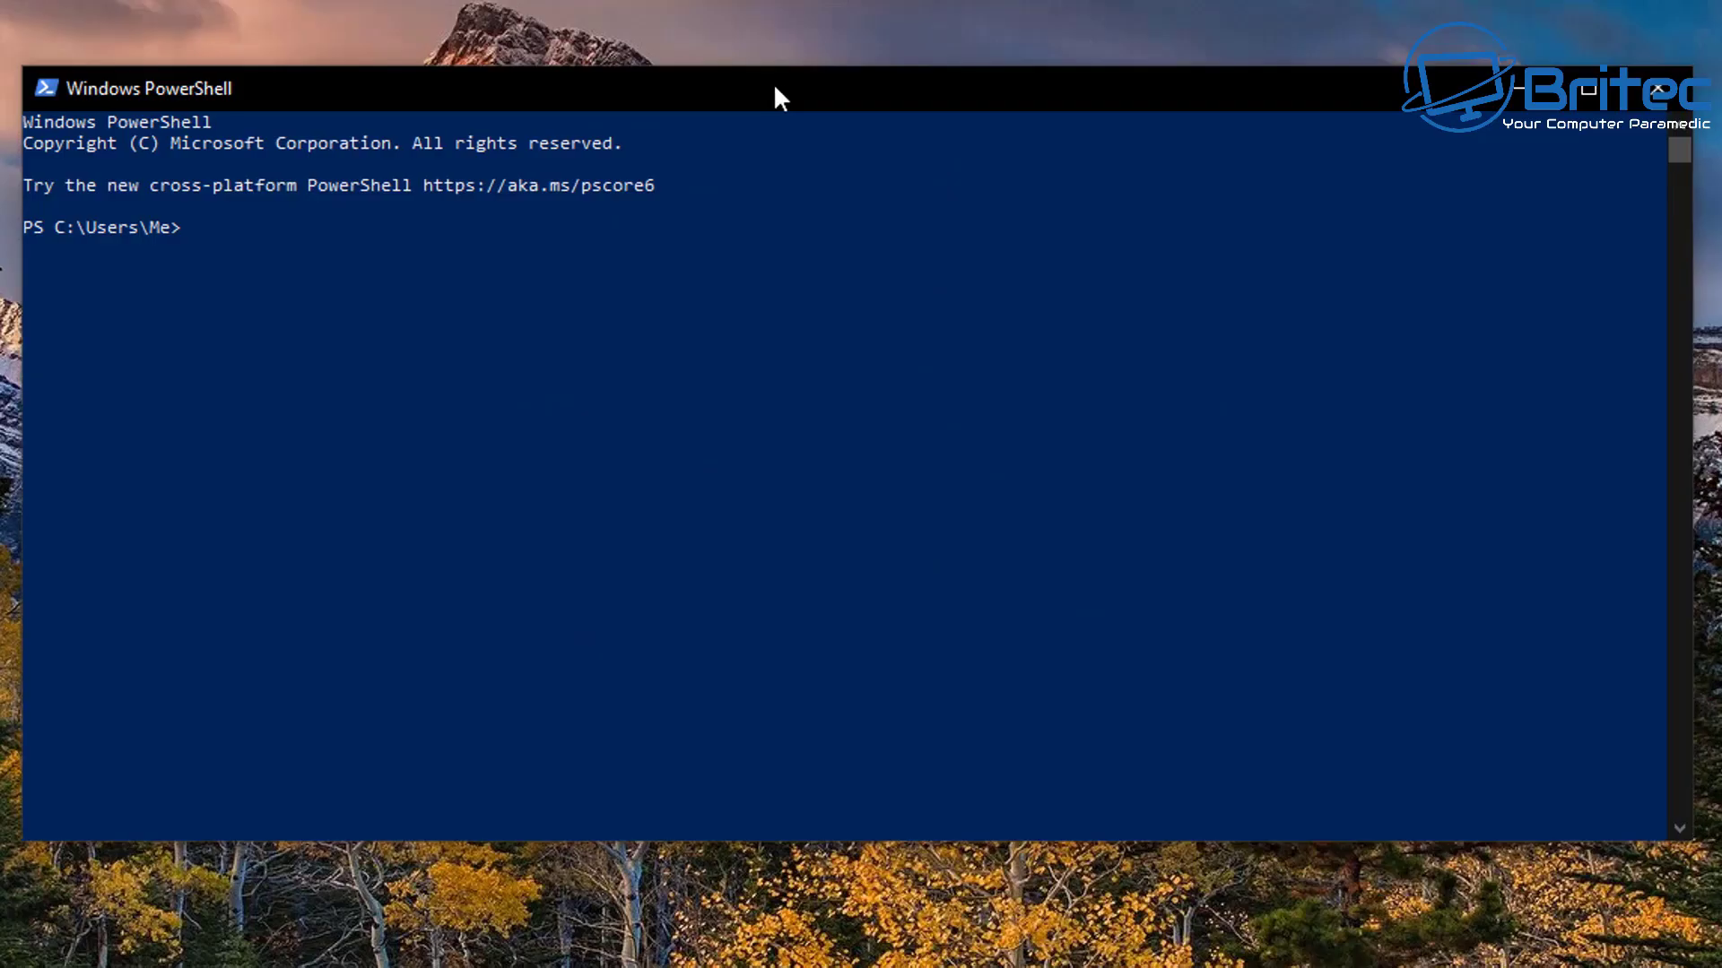
pyautogui.moveTo(779, 96); pyautogui.dragTo(786, 97)
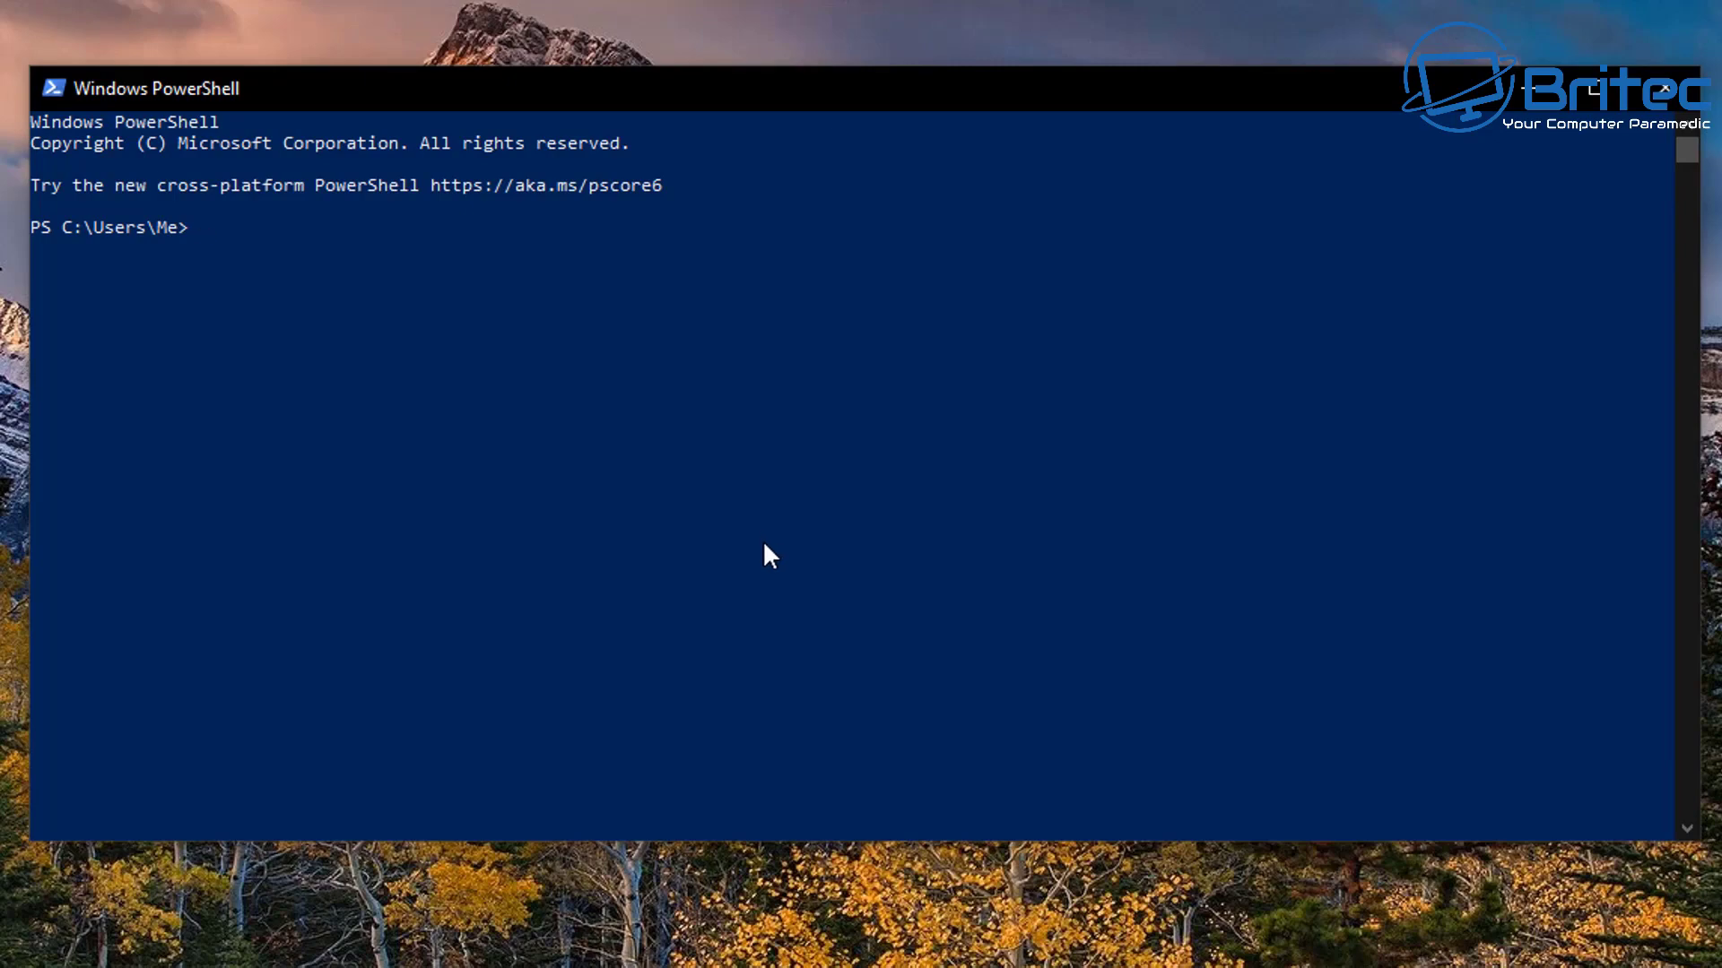
pyautogui.write('winget')
pyautogui.press('Return')
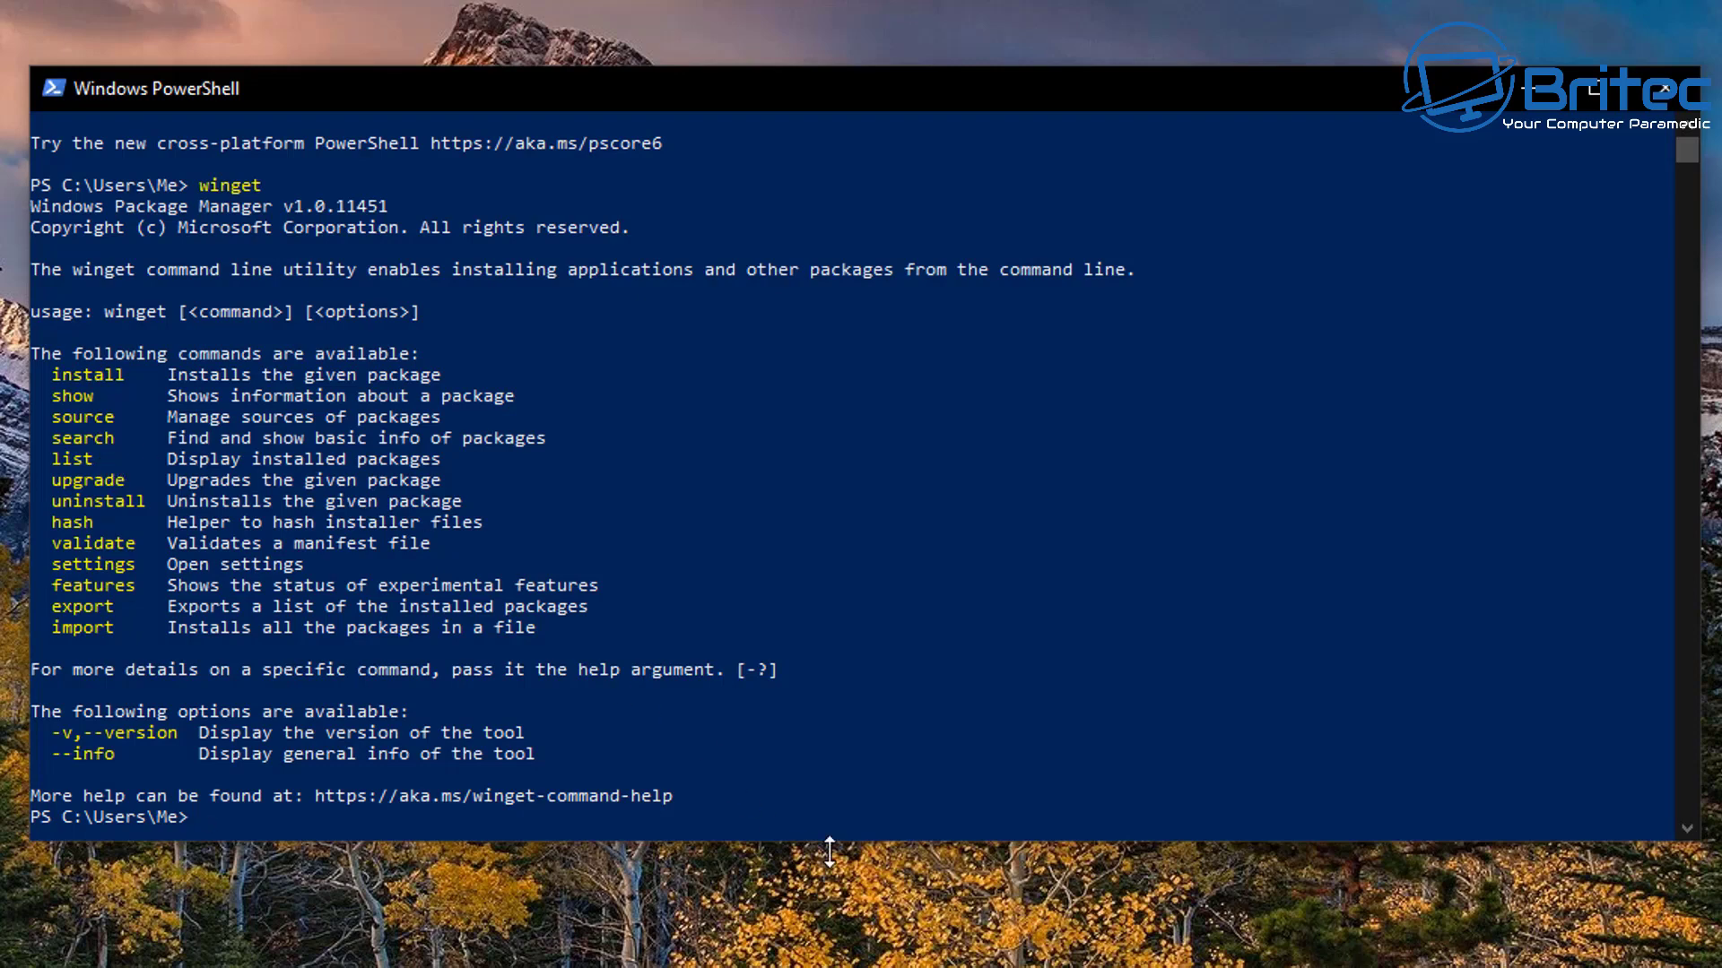
# Search the winget packages for "visual Studio" and review the matching names and IDs alongside the command list.
pyautogui.scroll(-1, 867, 623)
pyautogui.write('winget')
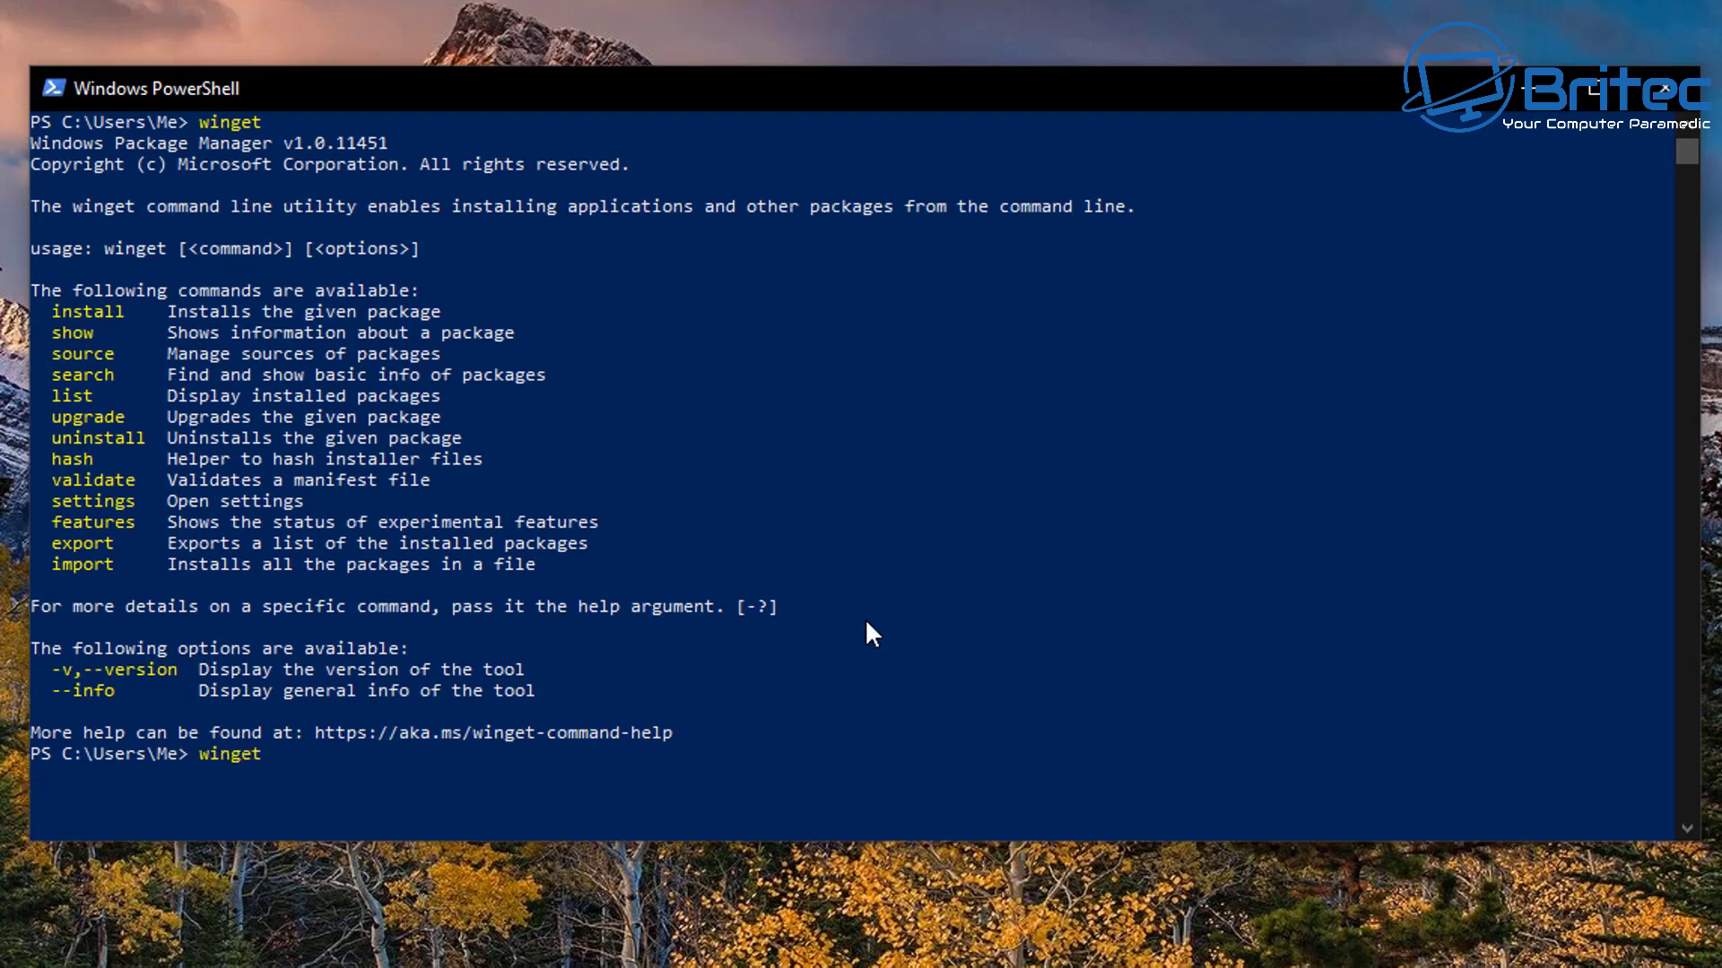
pyautogui.write(' search "visual Stu')
pyautogui.write('"')
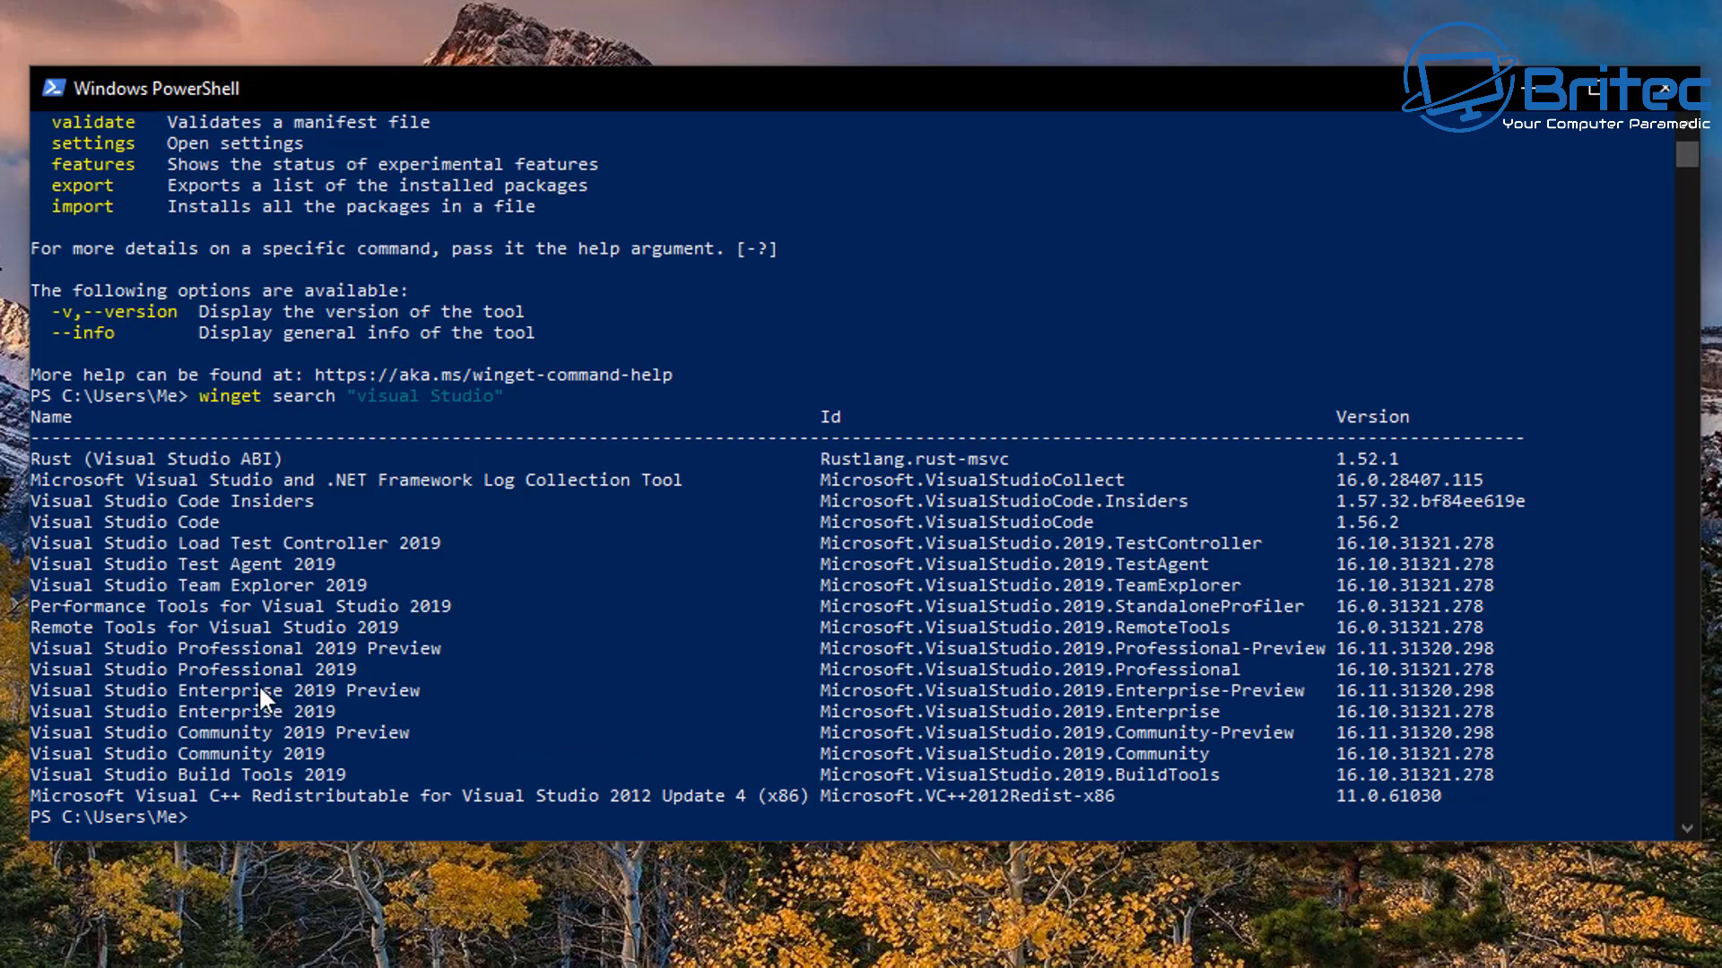
pyautogui.scroll(4, 256, 679)
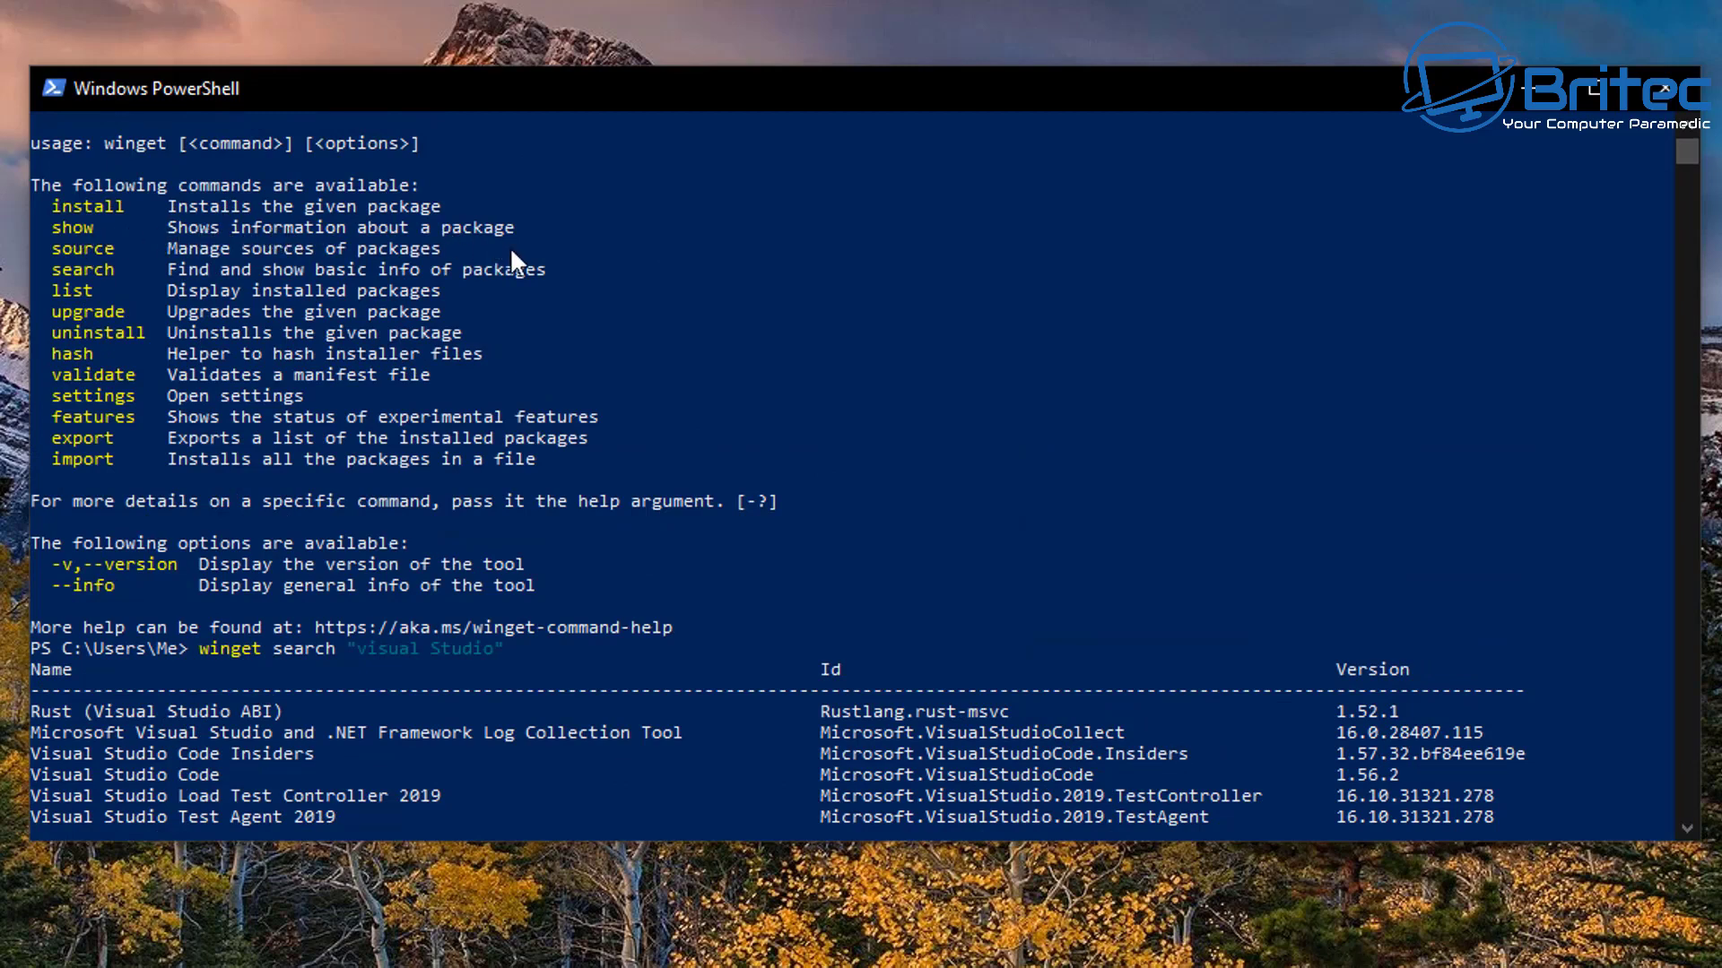
pyautogui.scroll(-5, 491, 234)
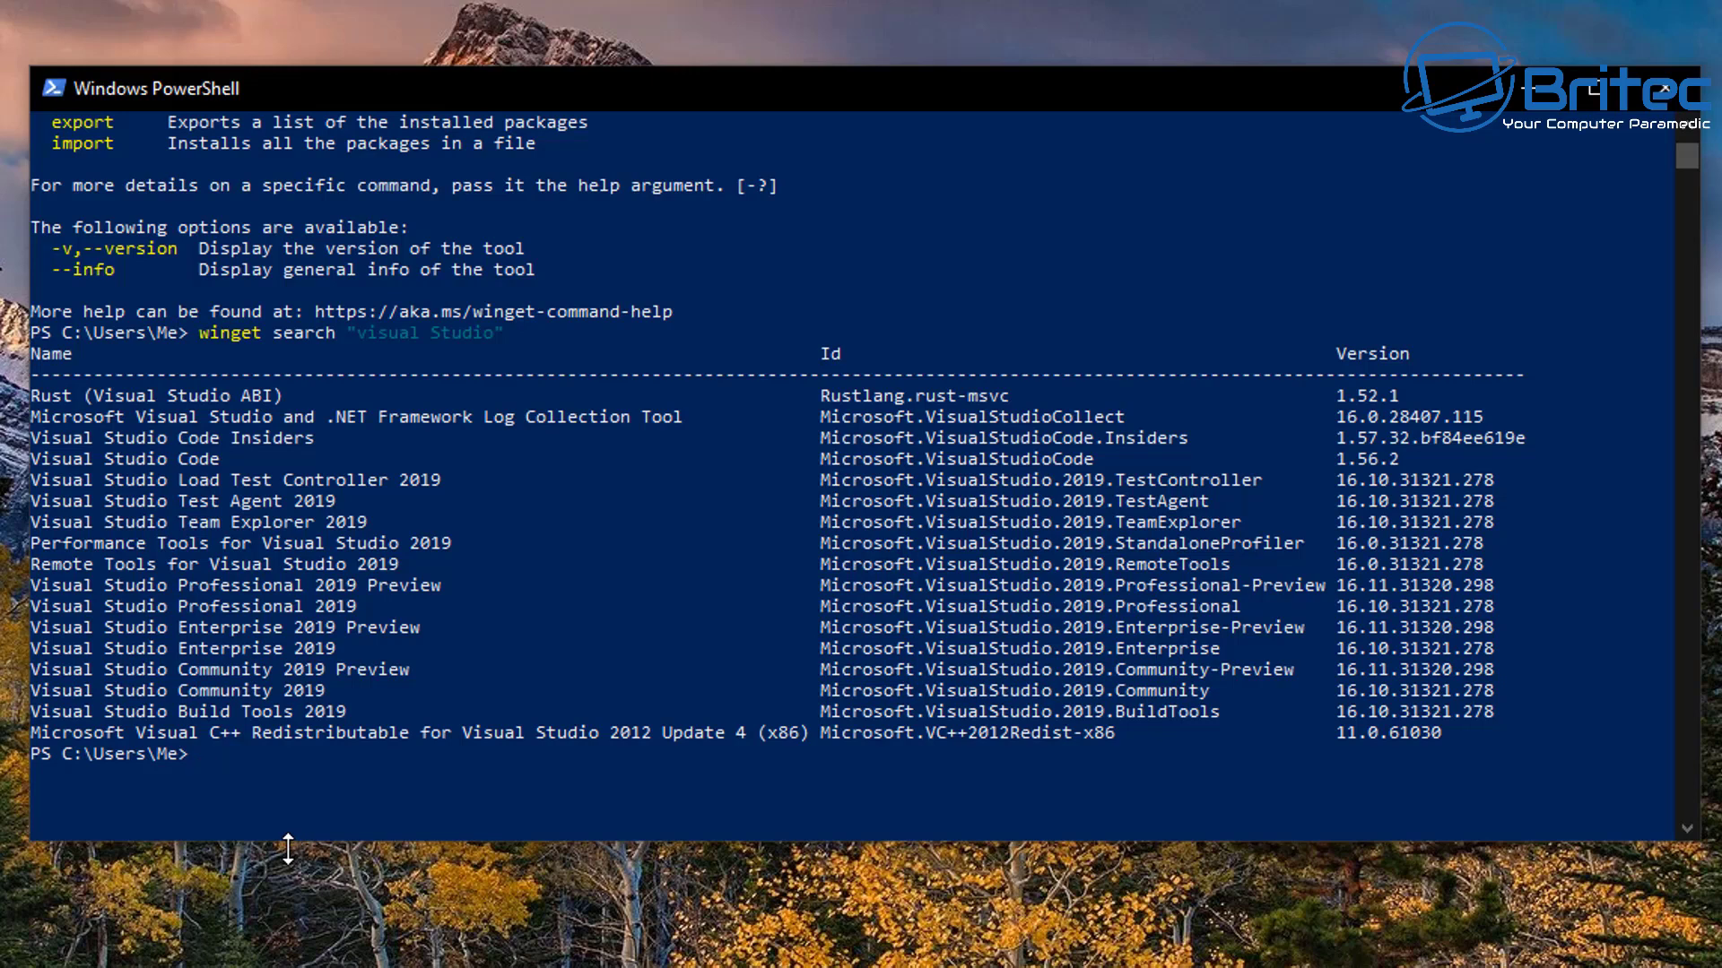
# Show the winget package details for Microsoft.VisualStudioCode.
pyautogui.write('winget show Microsoft')
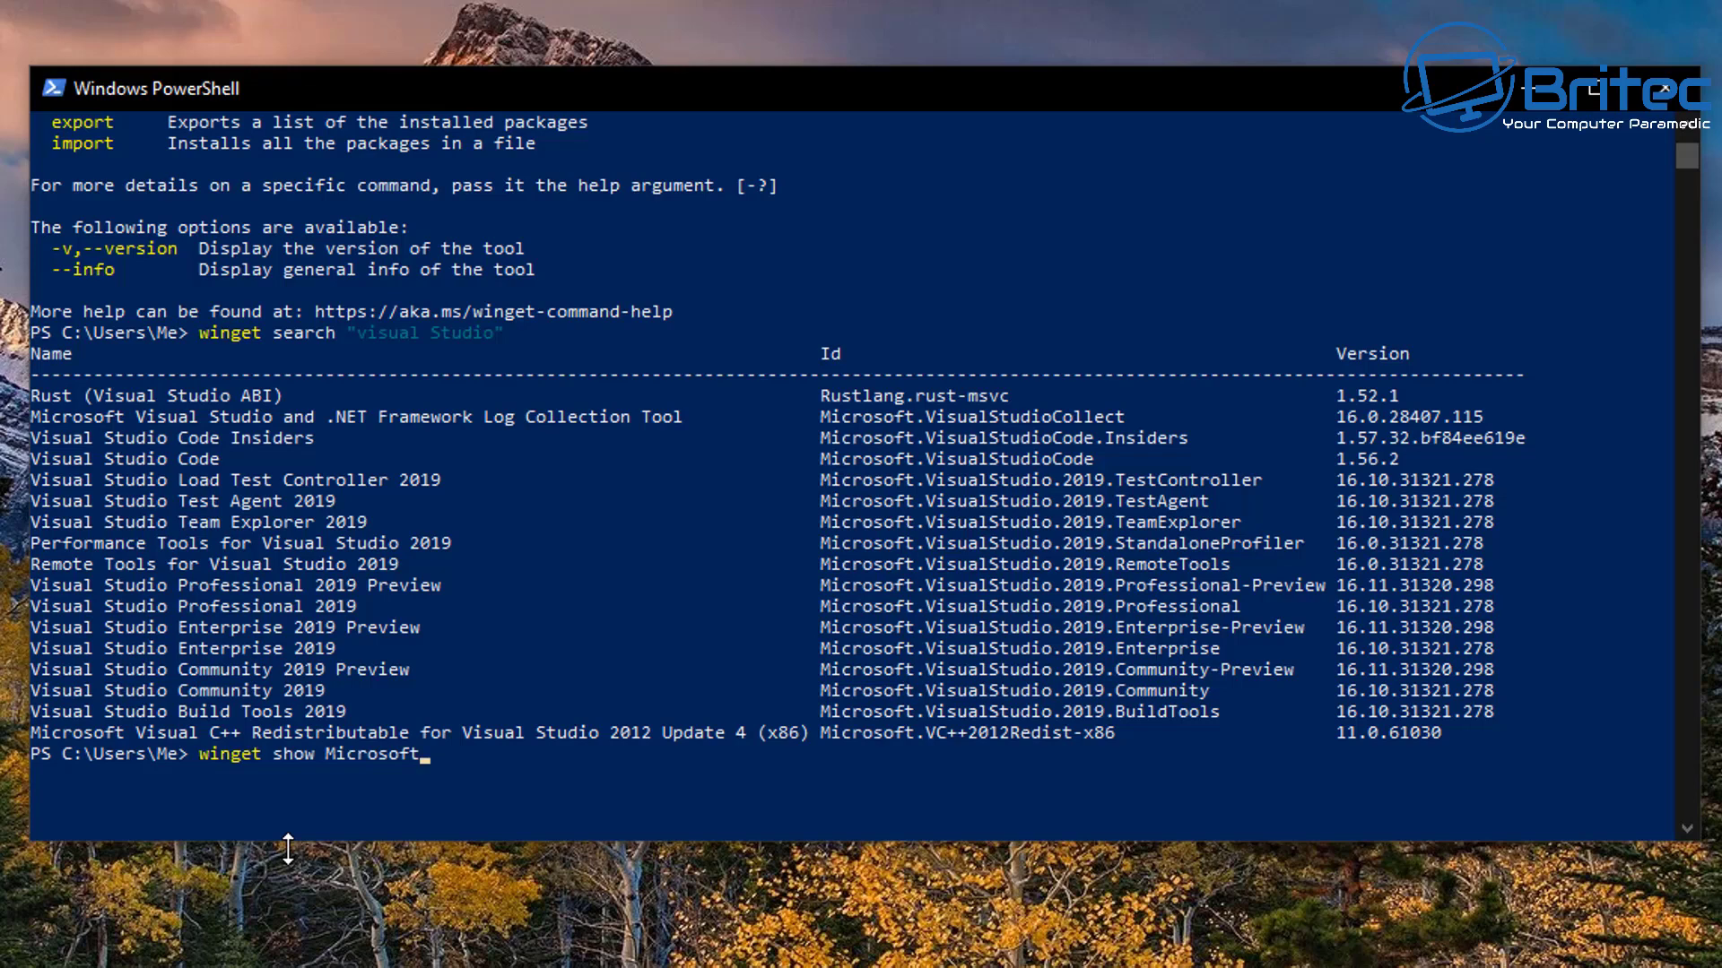
pyautogui.write('.VisualStudioCode')
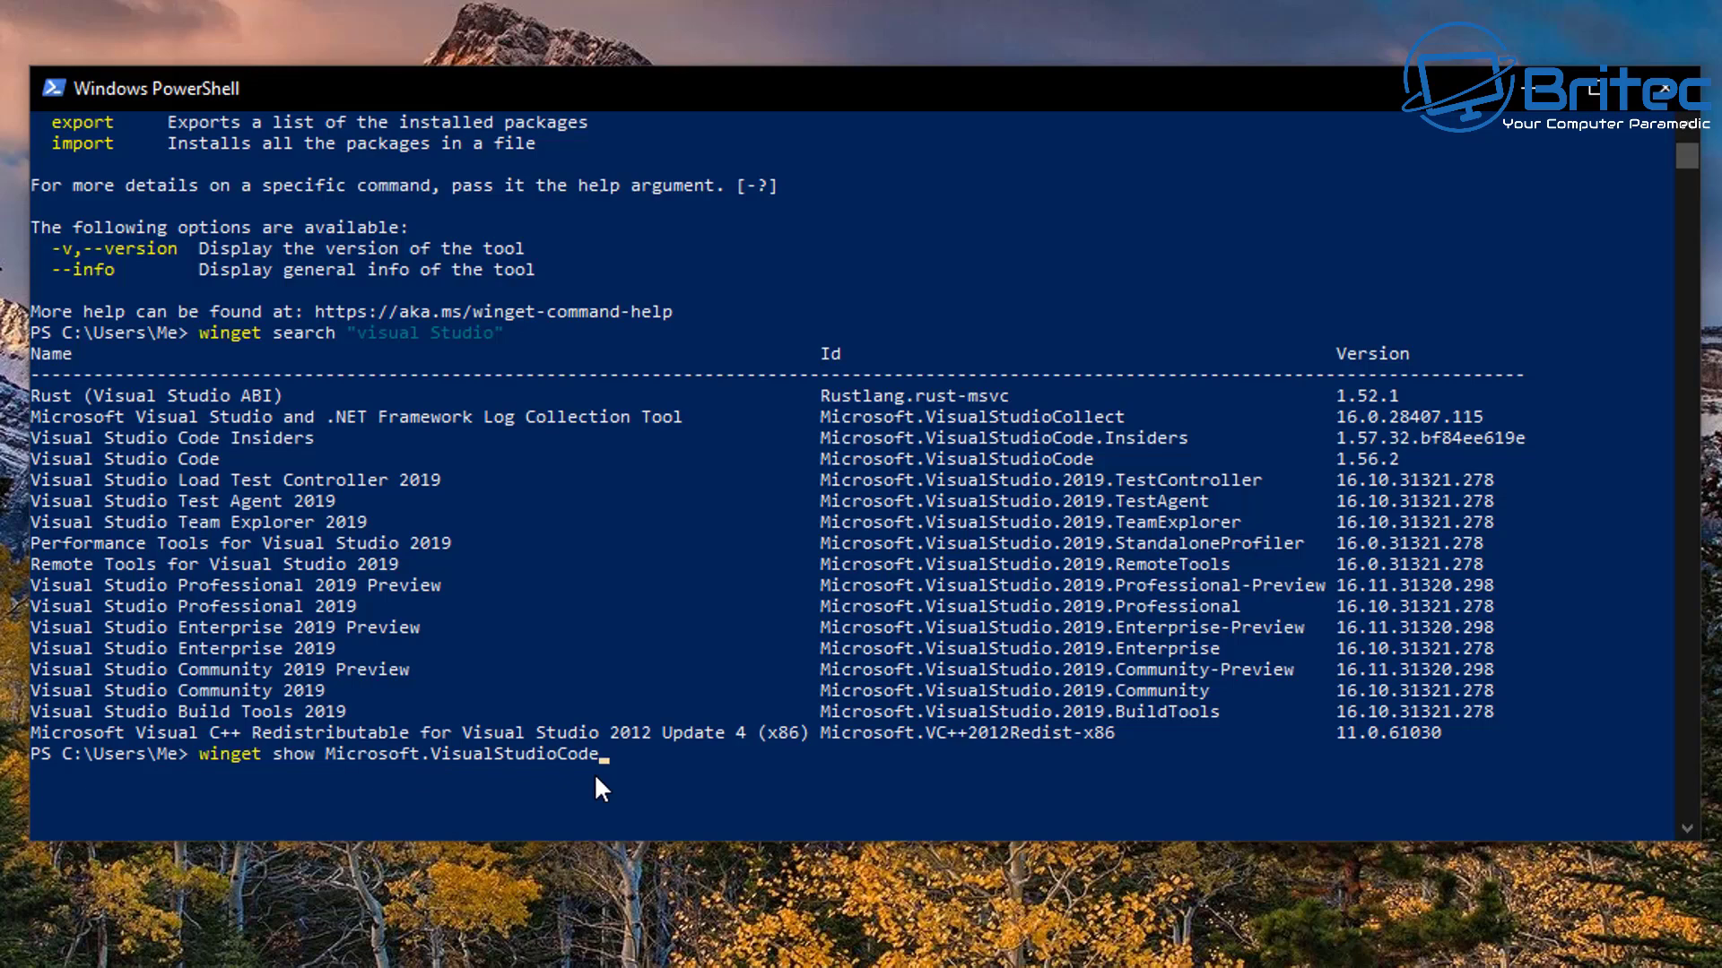
pyautogui.press('Return')
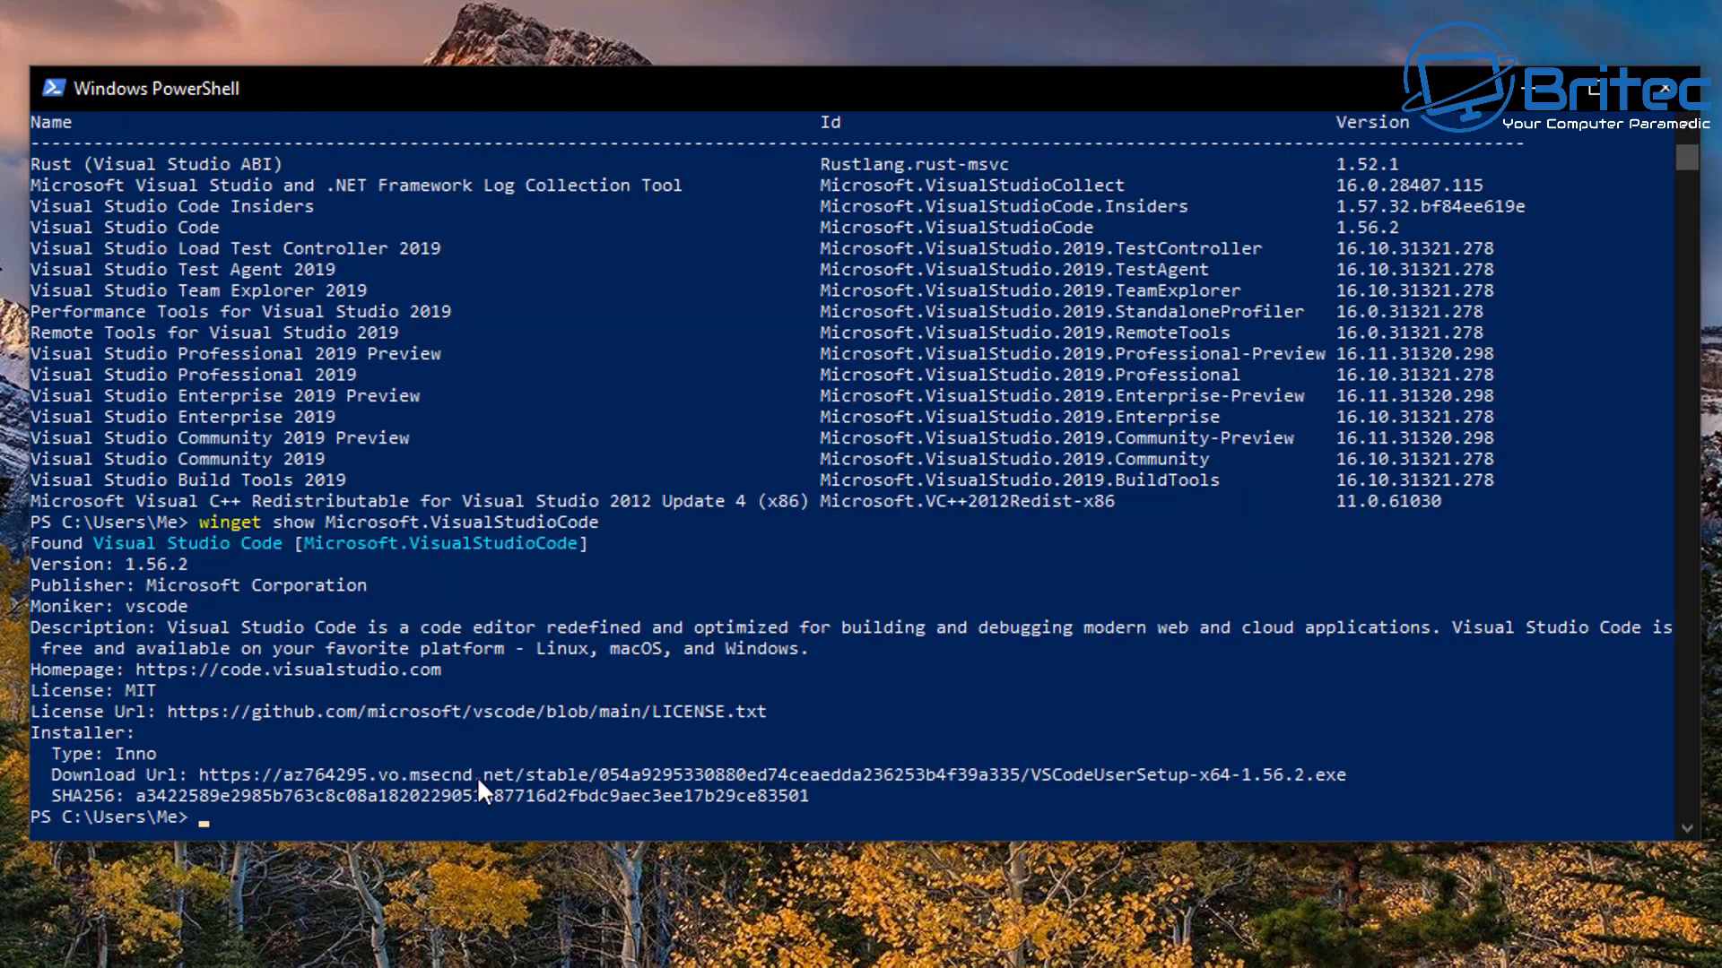
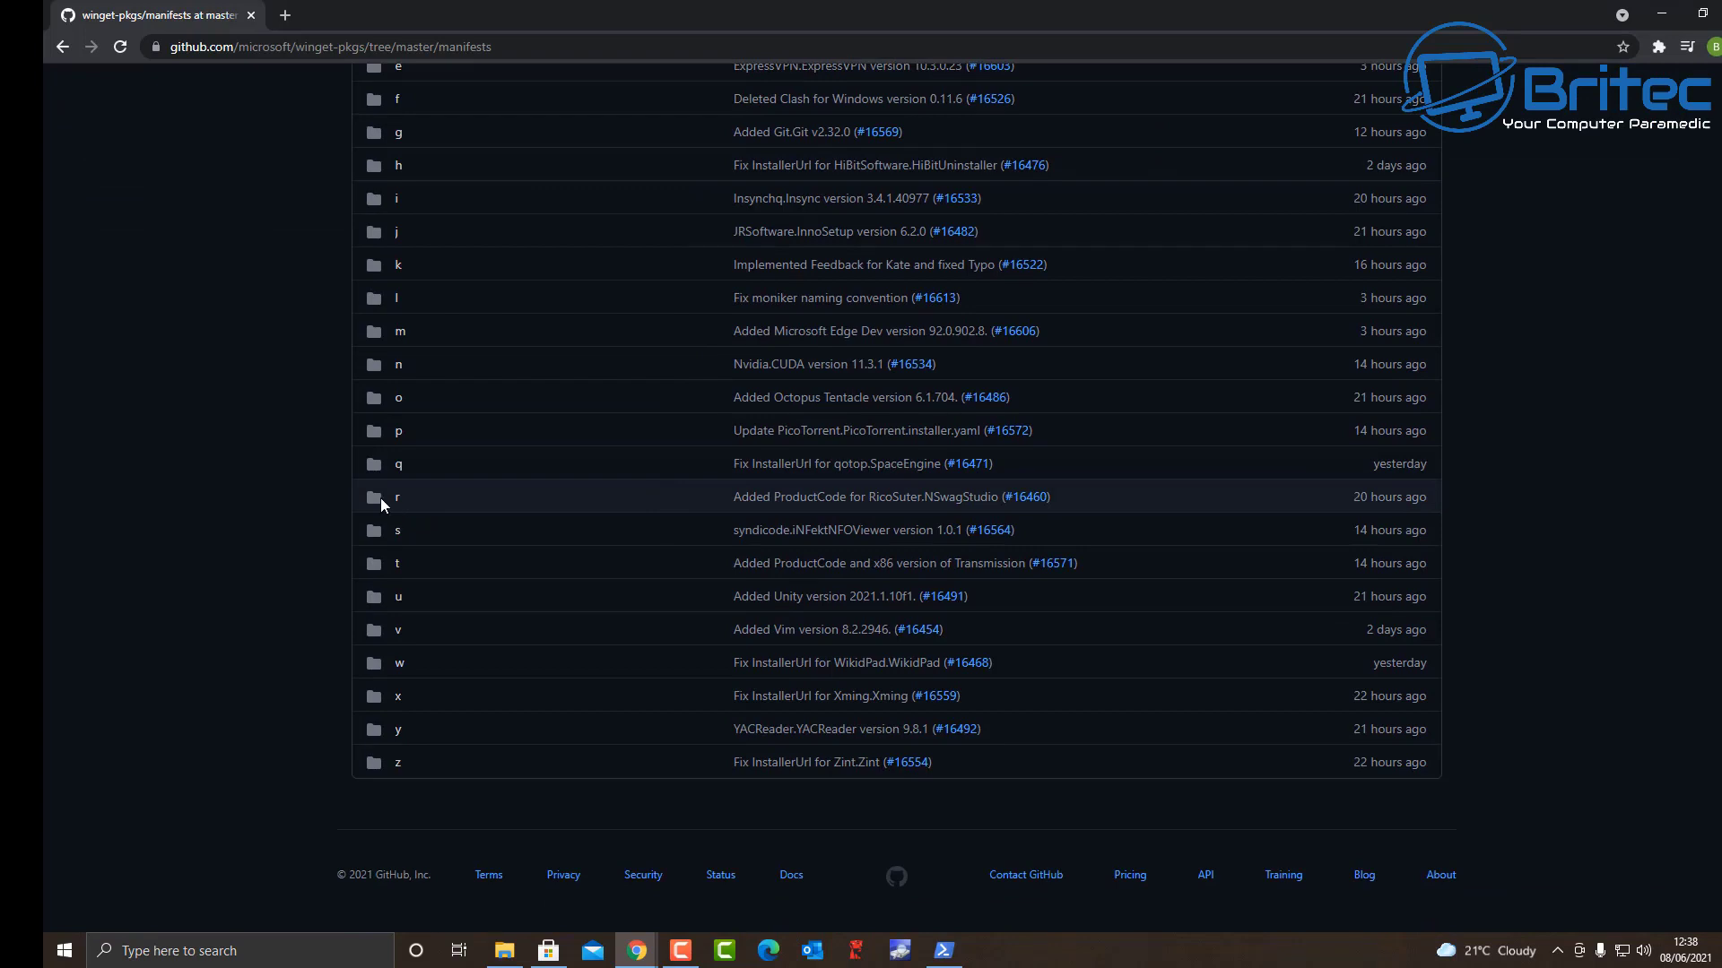
# Browse the packages in the "r" folder of the winget-pkgs manifests on GitHub, and return to the manifests list.
pyautogui.click(398, 500)
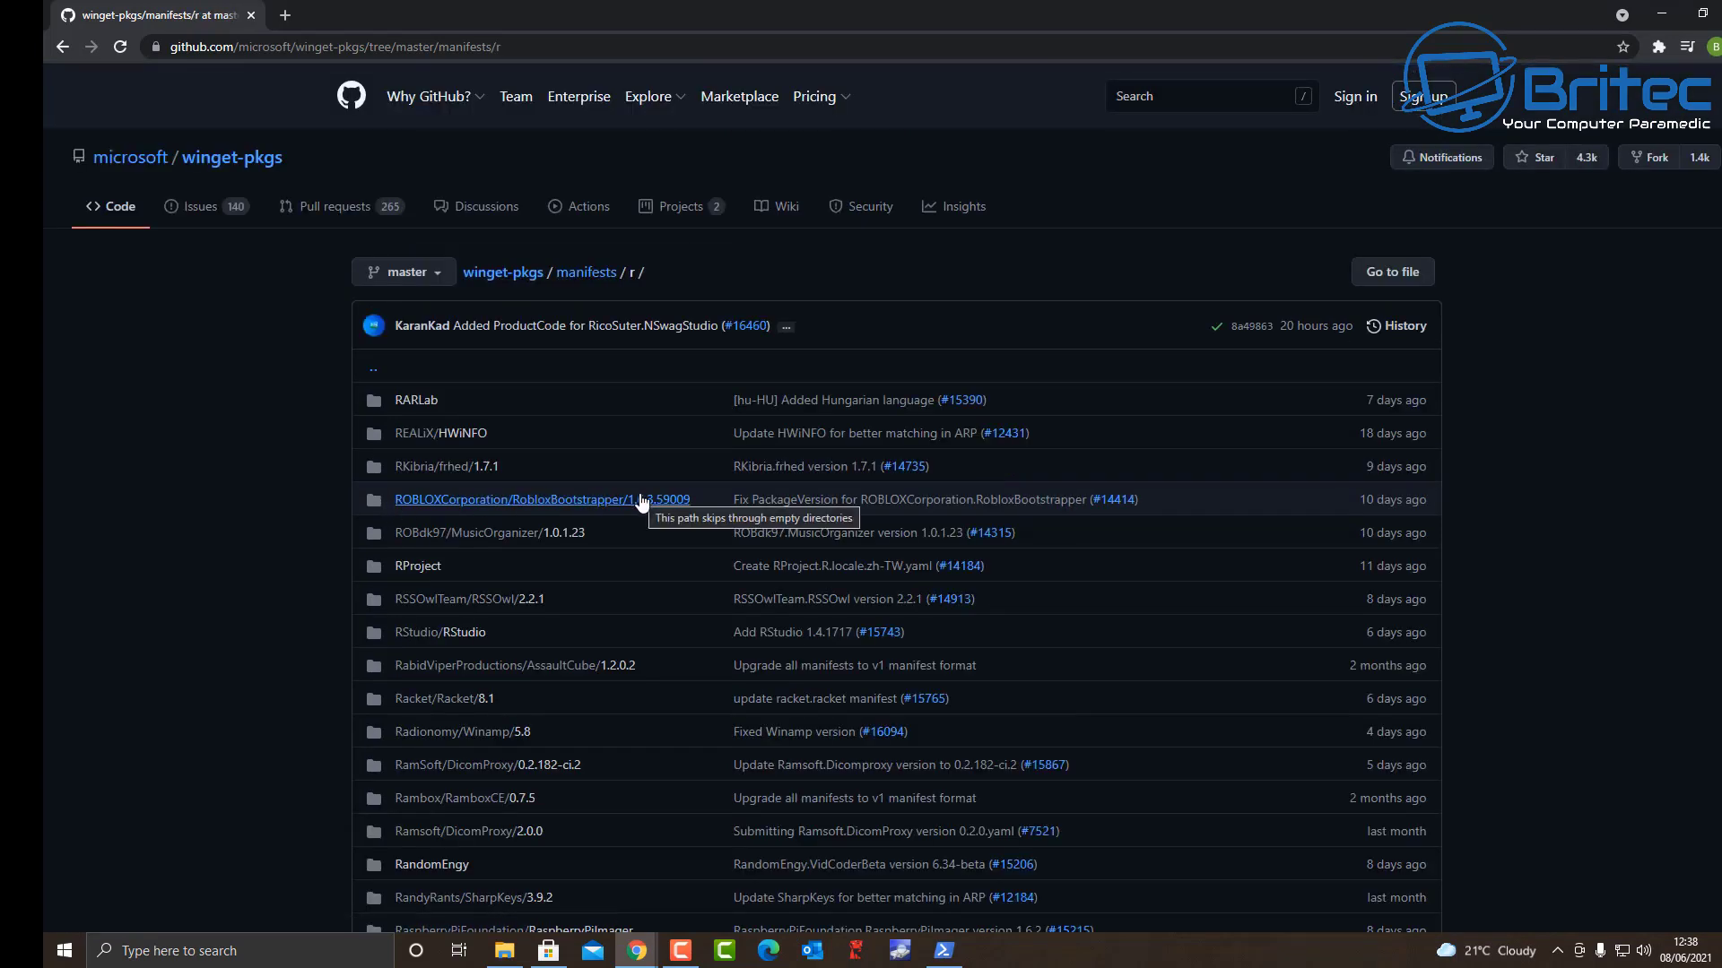
pyautogui.scroll(-3, 642, 503)
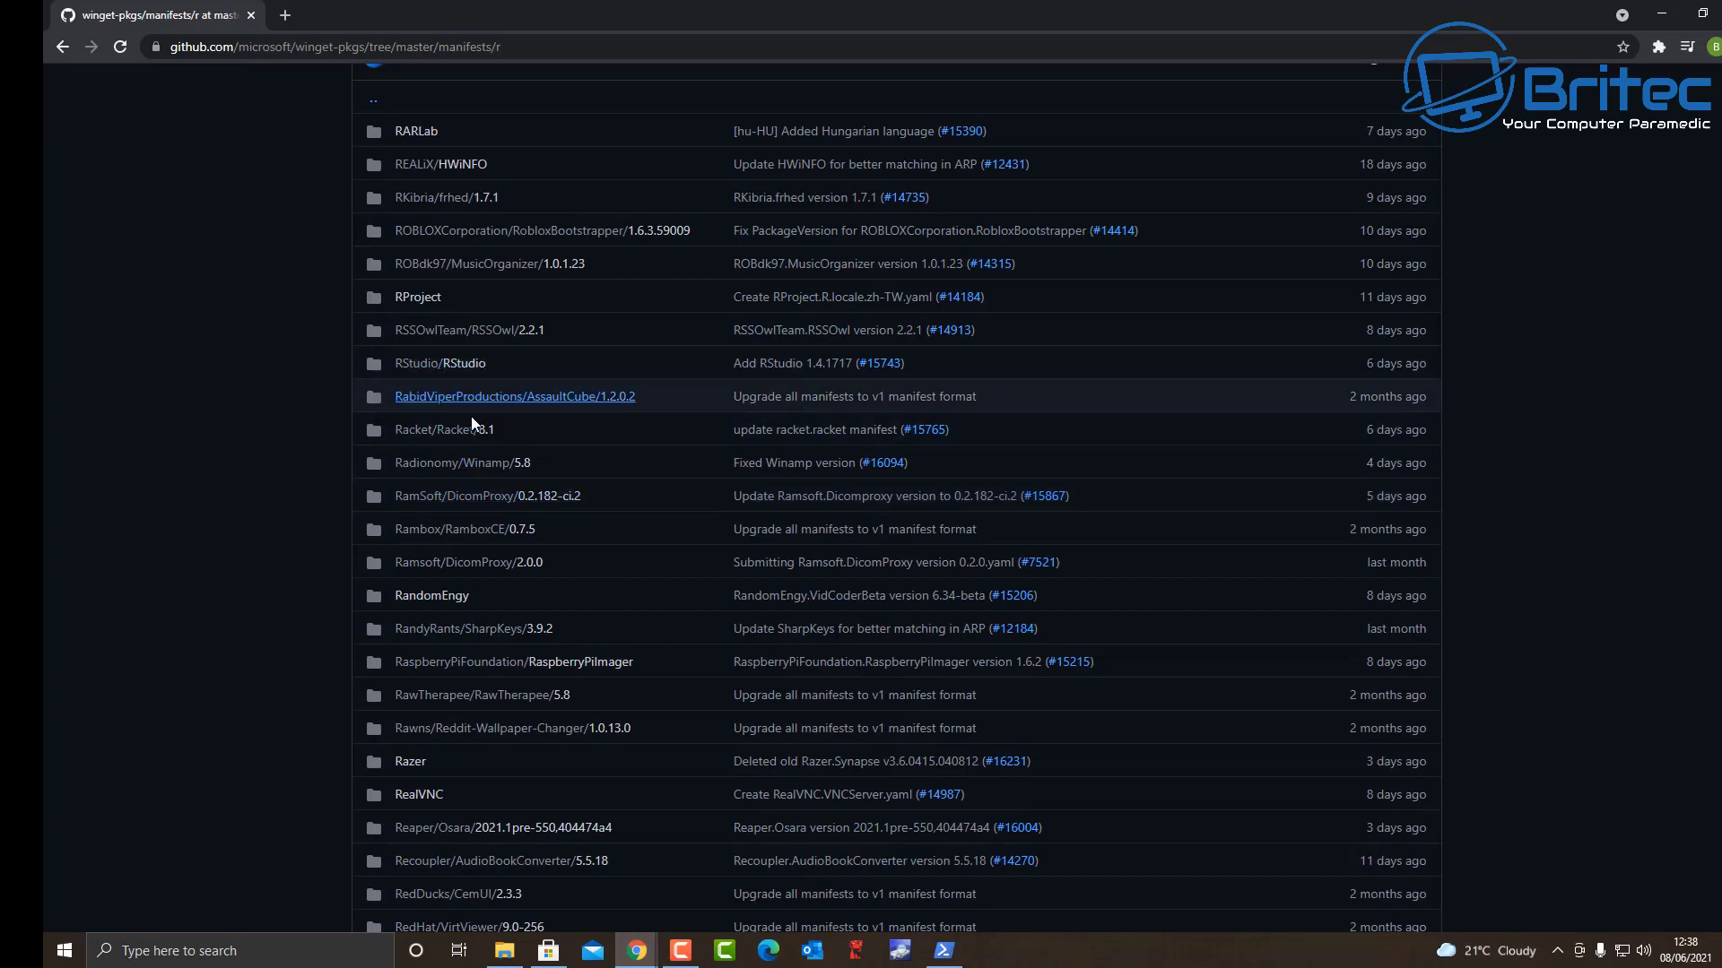
pyautogui.scroll(-2, 469, 529)
pyautogui.scroll(-8, 476, 532)
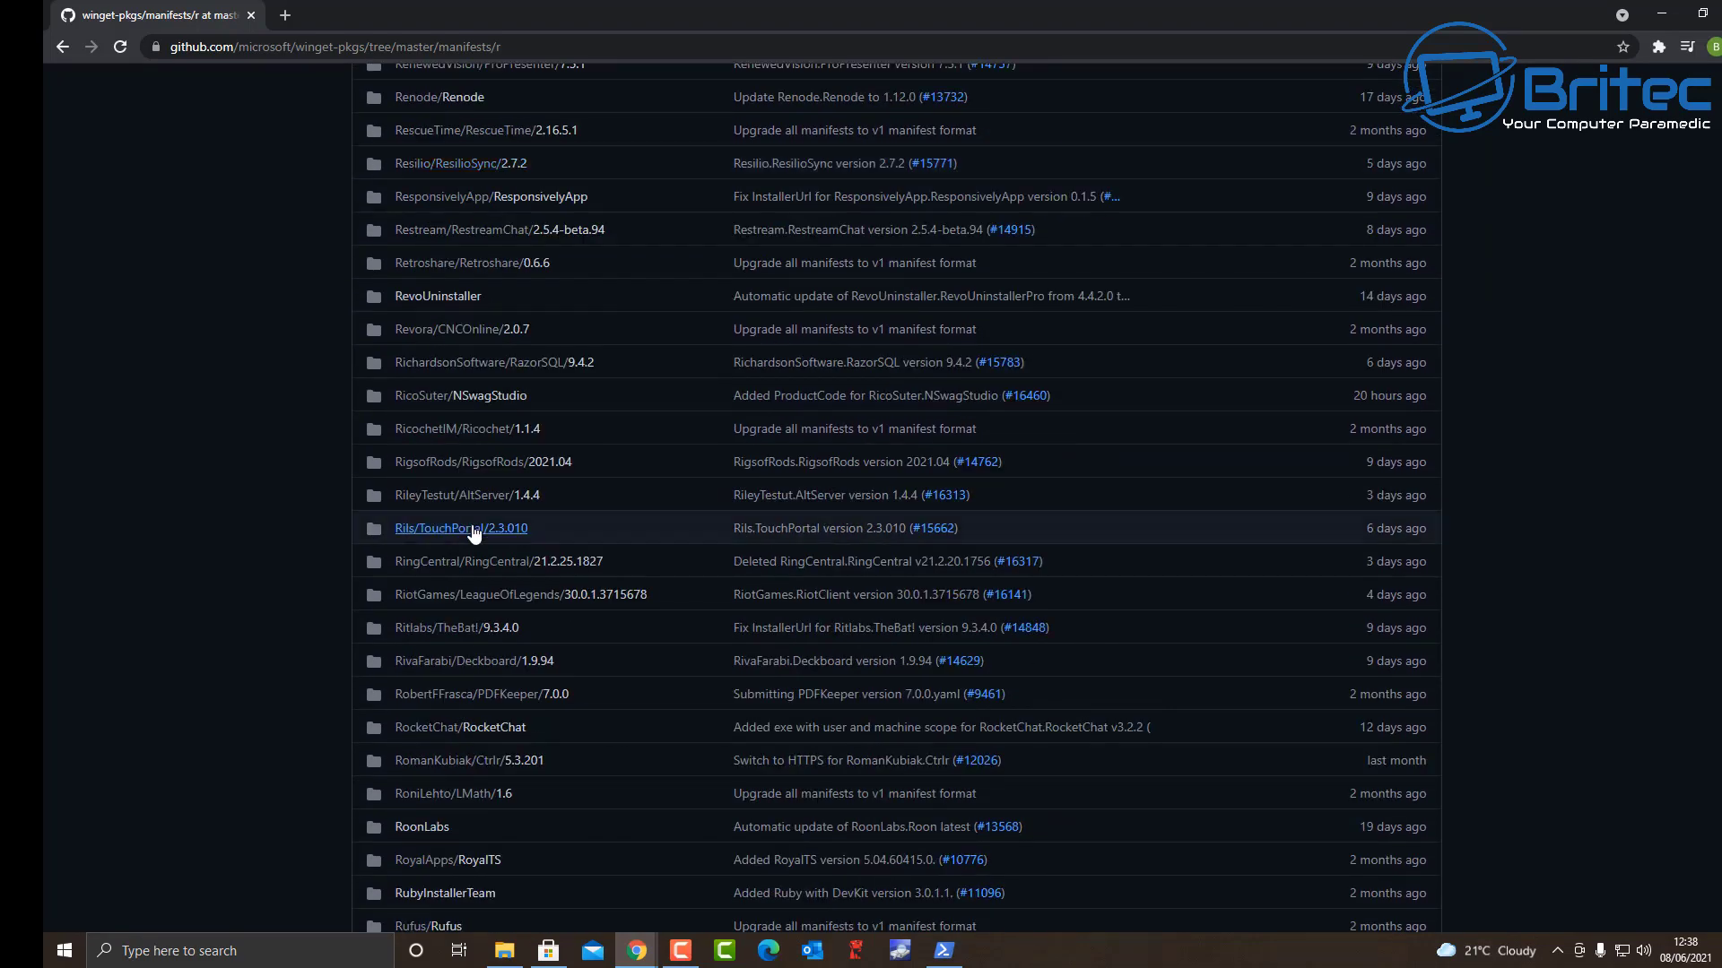
pyautogui.scroll(-4, 474, 532)
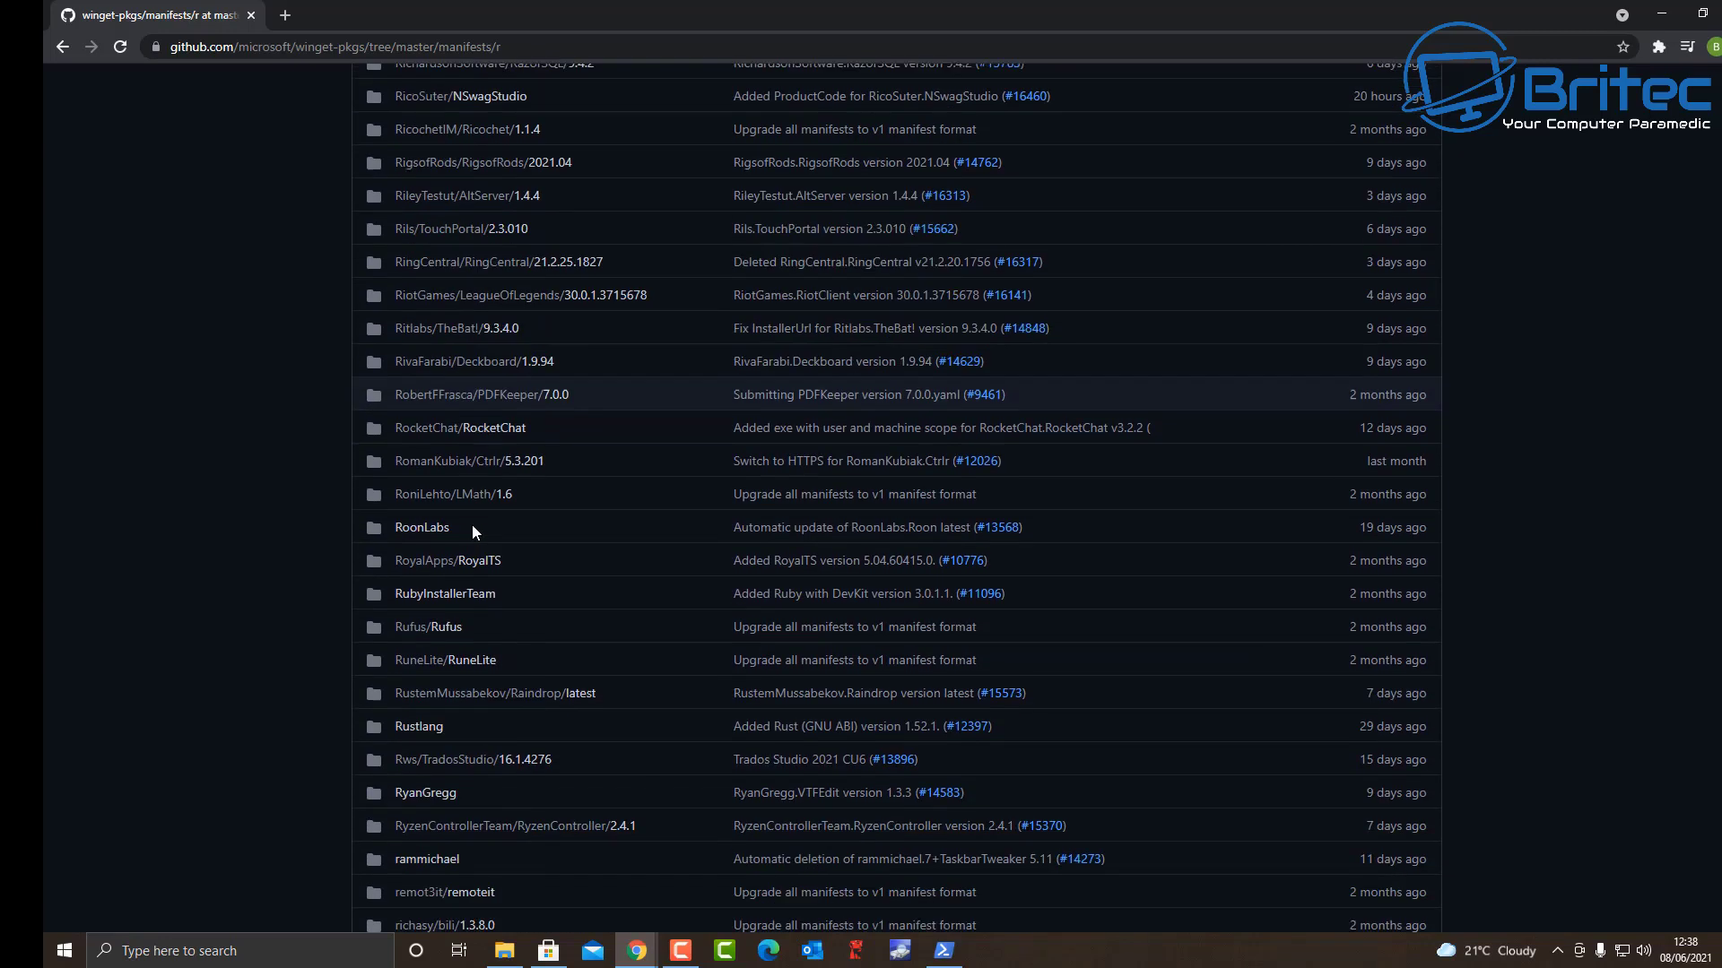
pyautogui.click(61, 45)
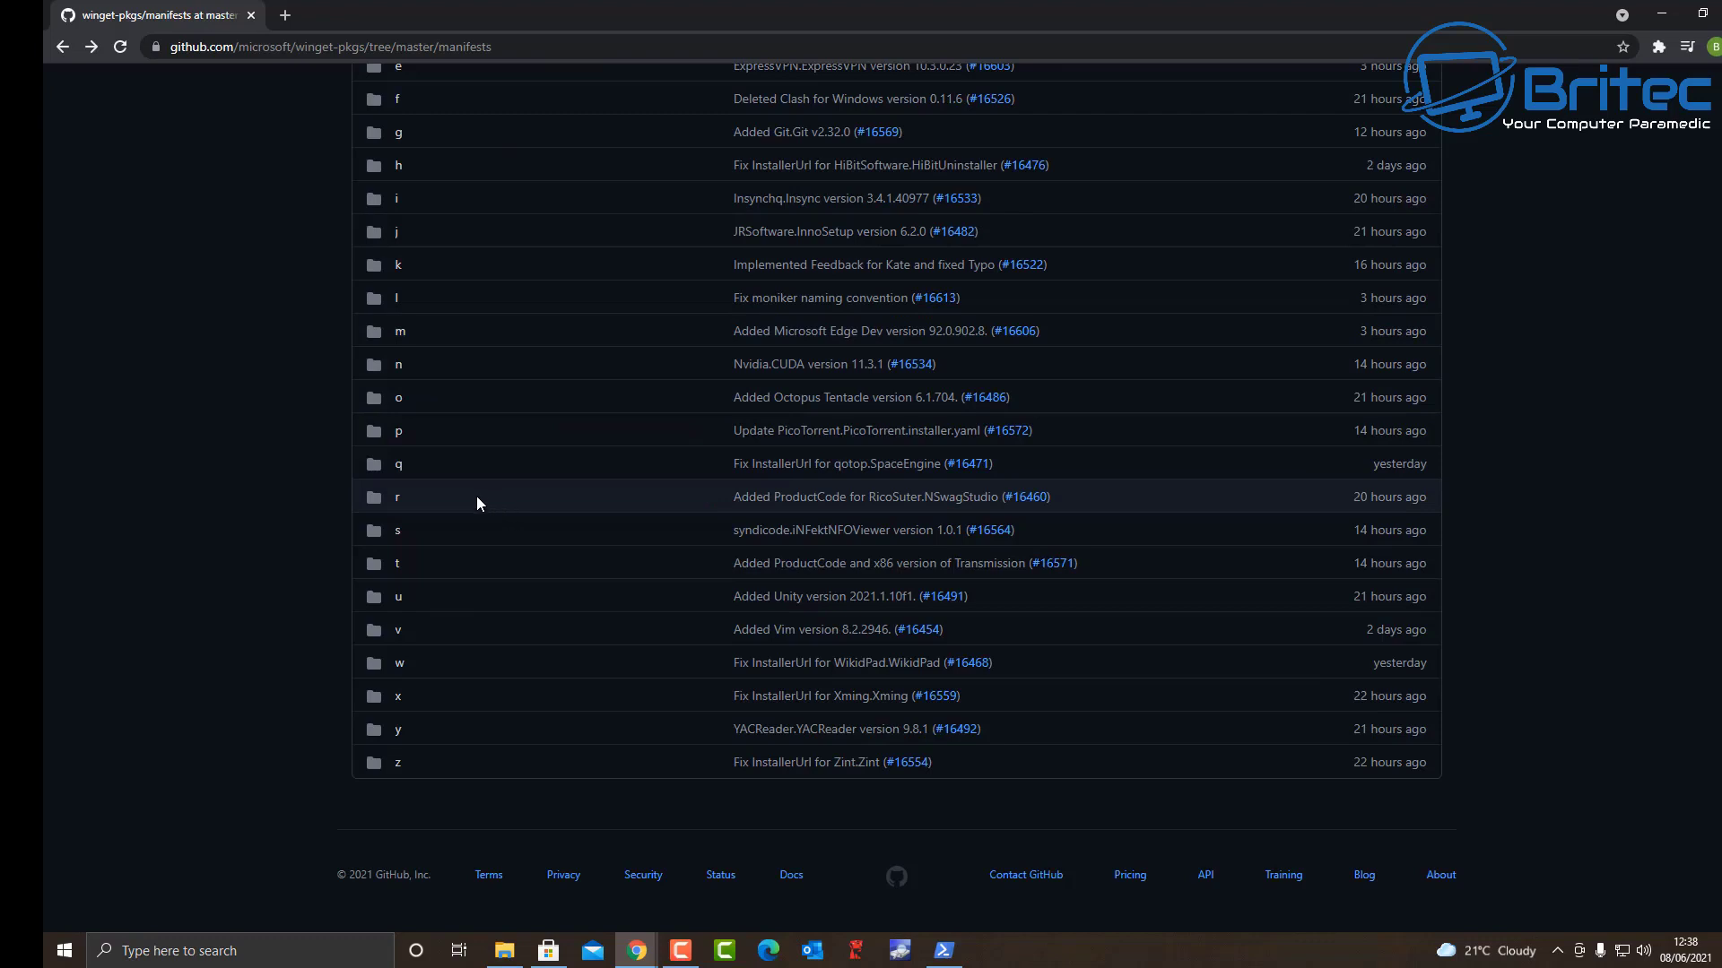
# Open the "a" folder of the winget-pkgs manifests and look through its packages.
pyautogui.scroll(4, 472, 493)
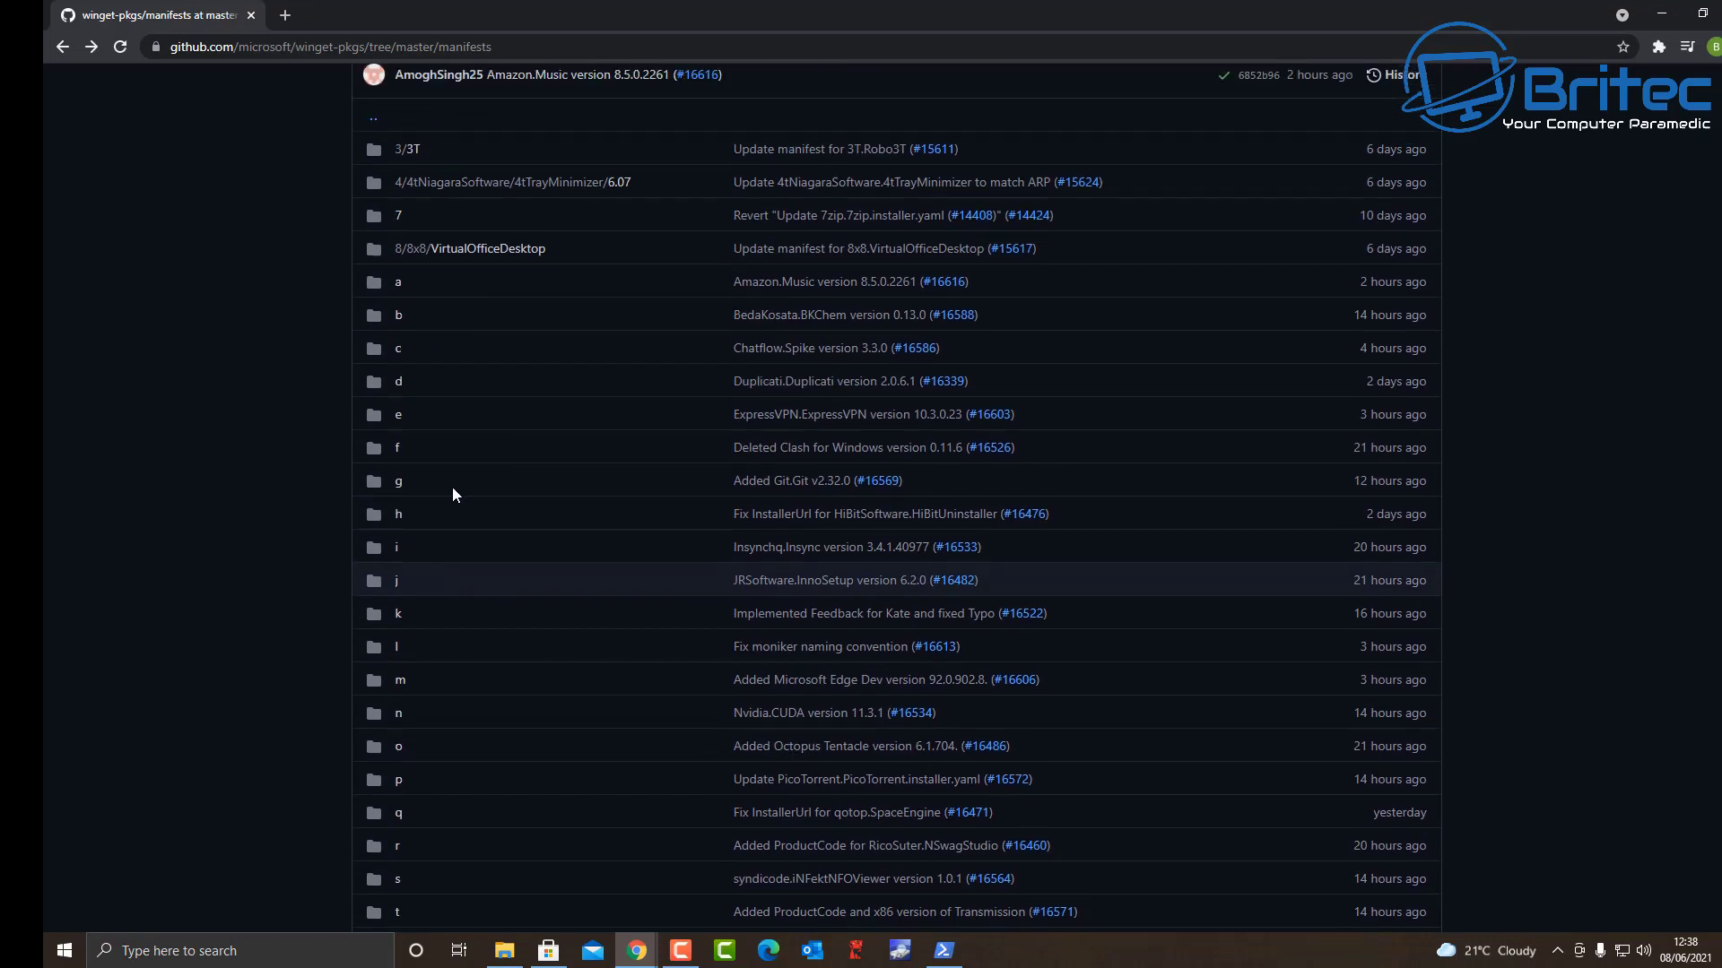
pyautogui.click(397, 296)
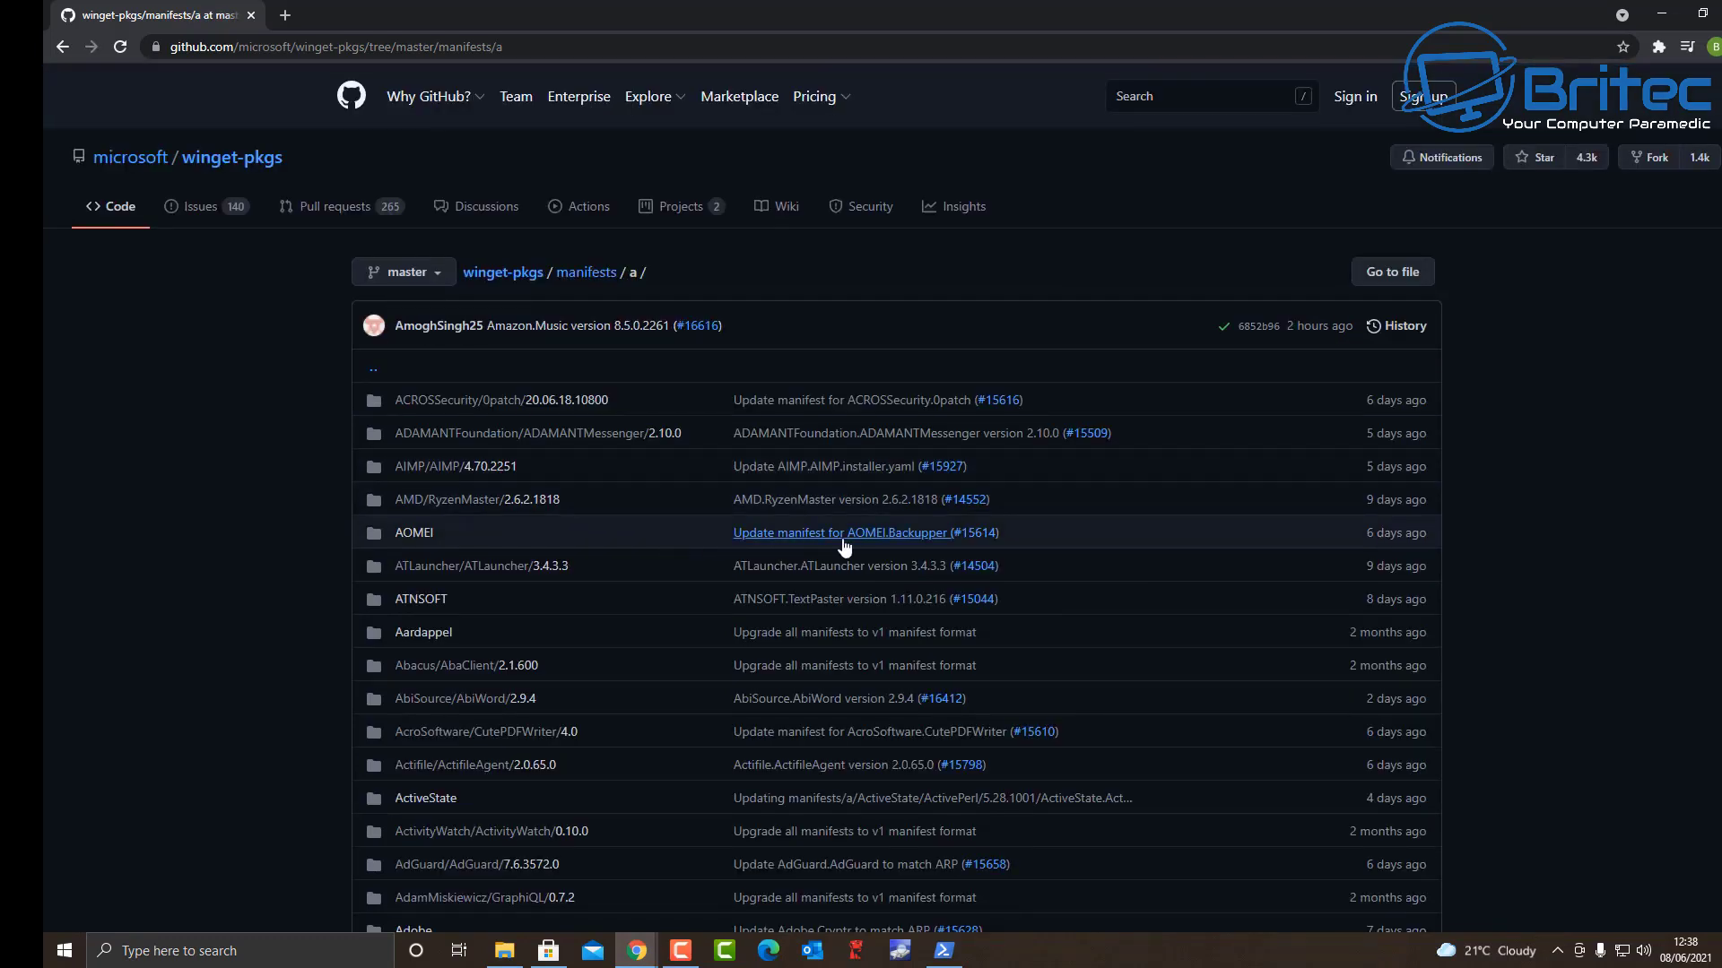
pyautogui.scroll(-4, 885, 547)
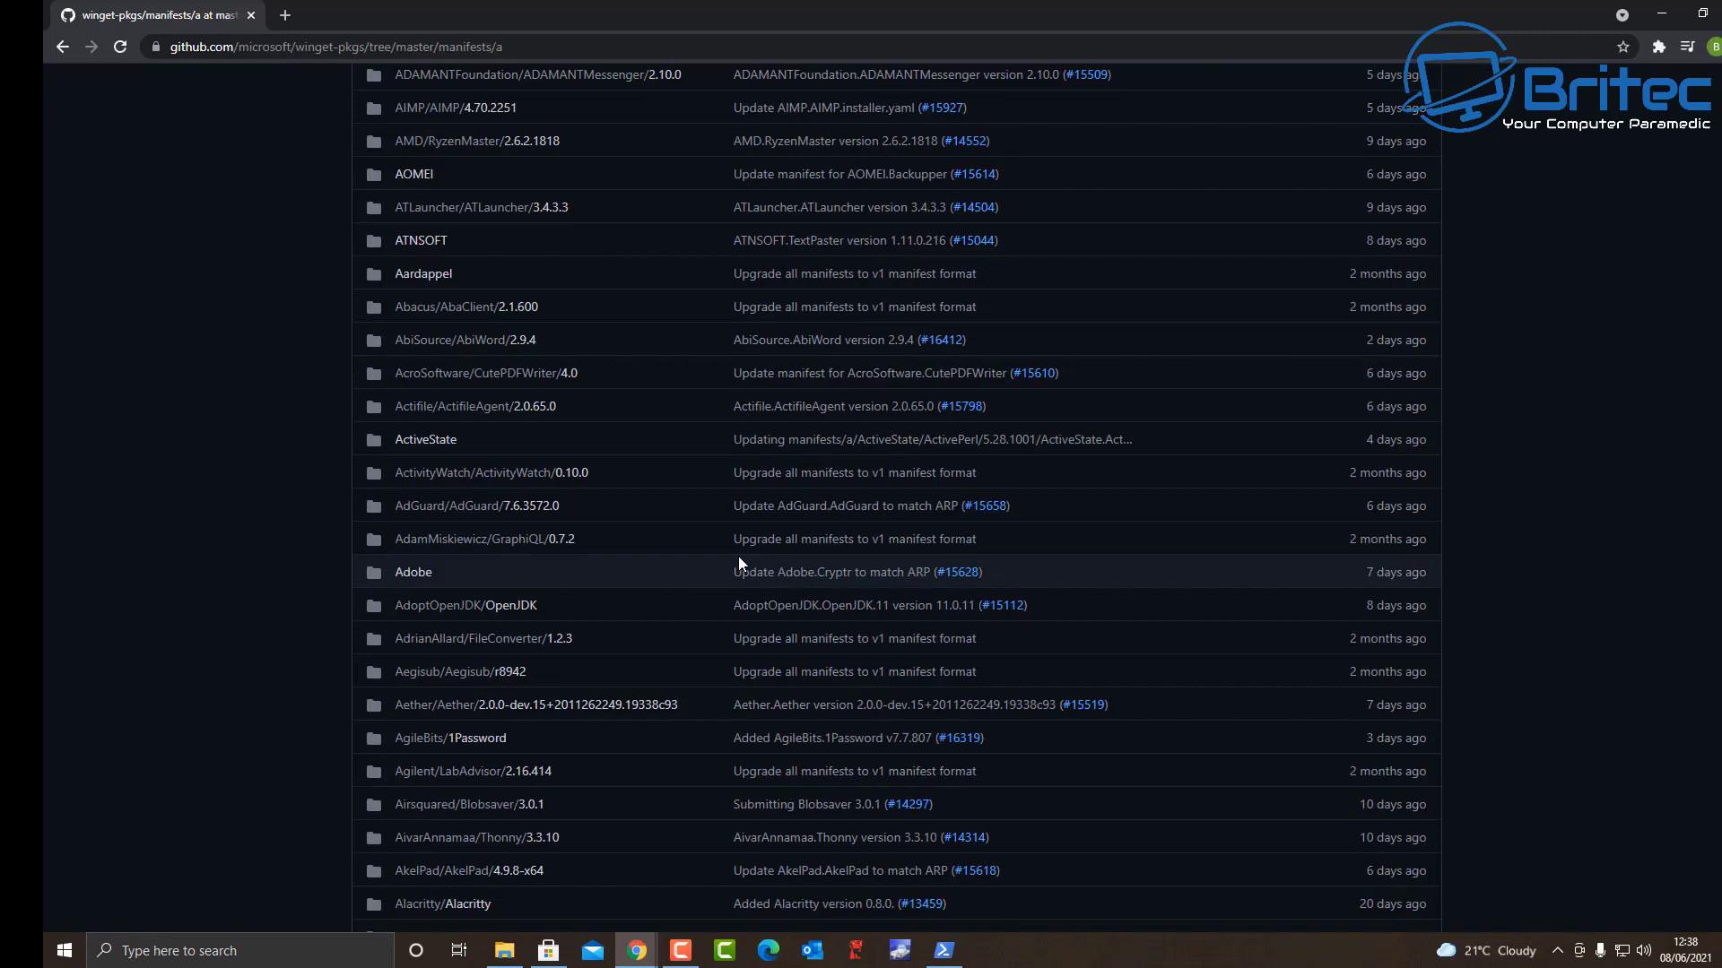
# Look further through the packages in the "a" manifests folder and return to the manifests list.
pyautogui.scroll(-1, 739, 561)
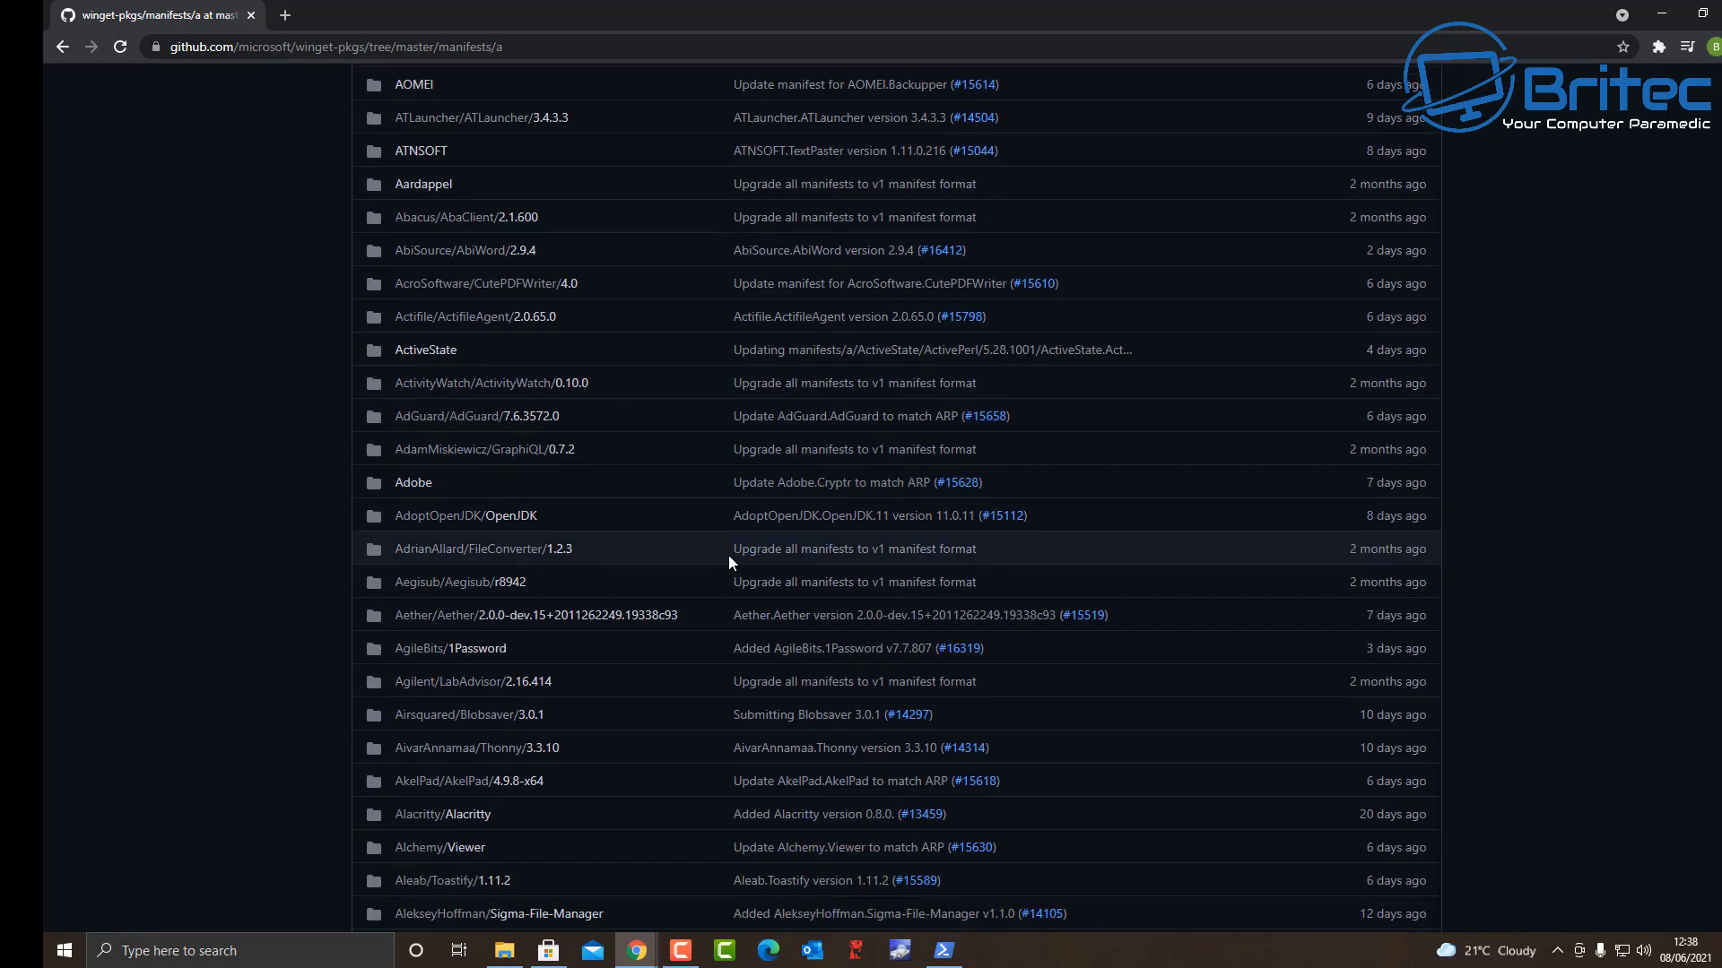
pyautogui.scroll(-2, 729, 562)
pyautogui.scroll(-4, 729, 561)
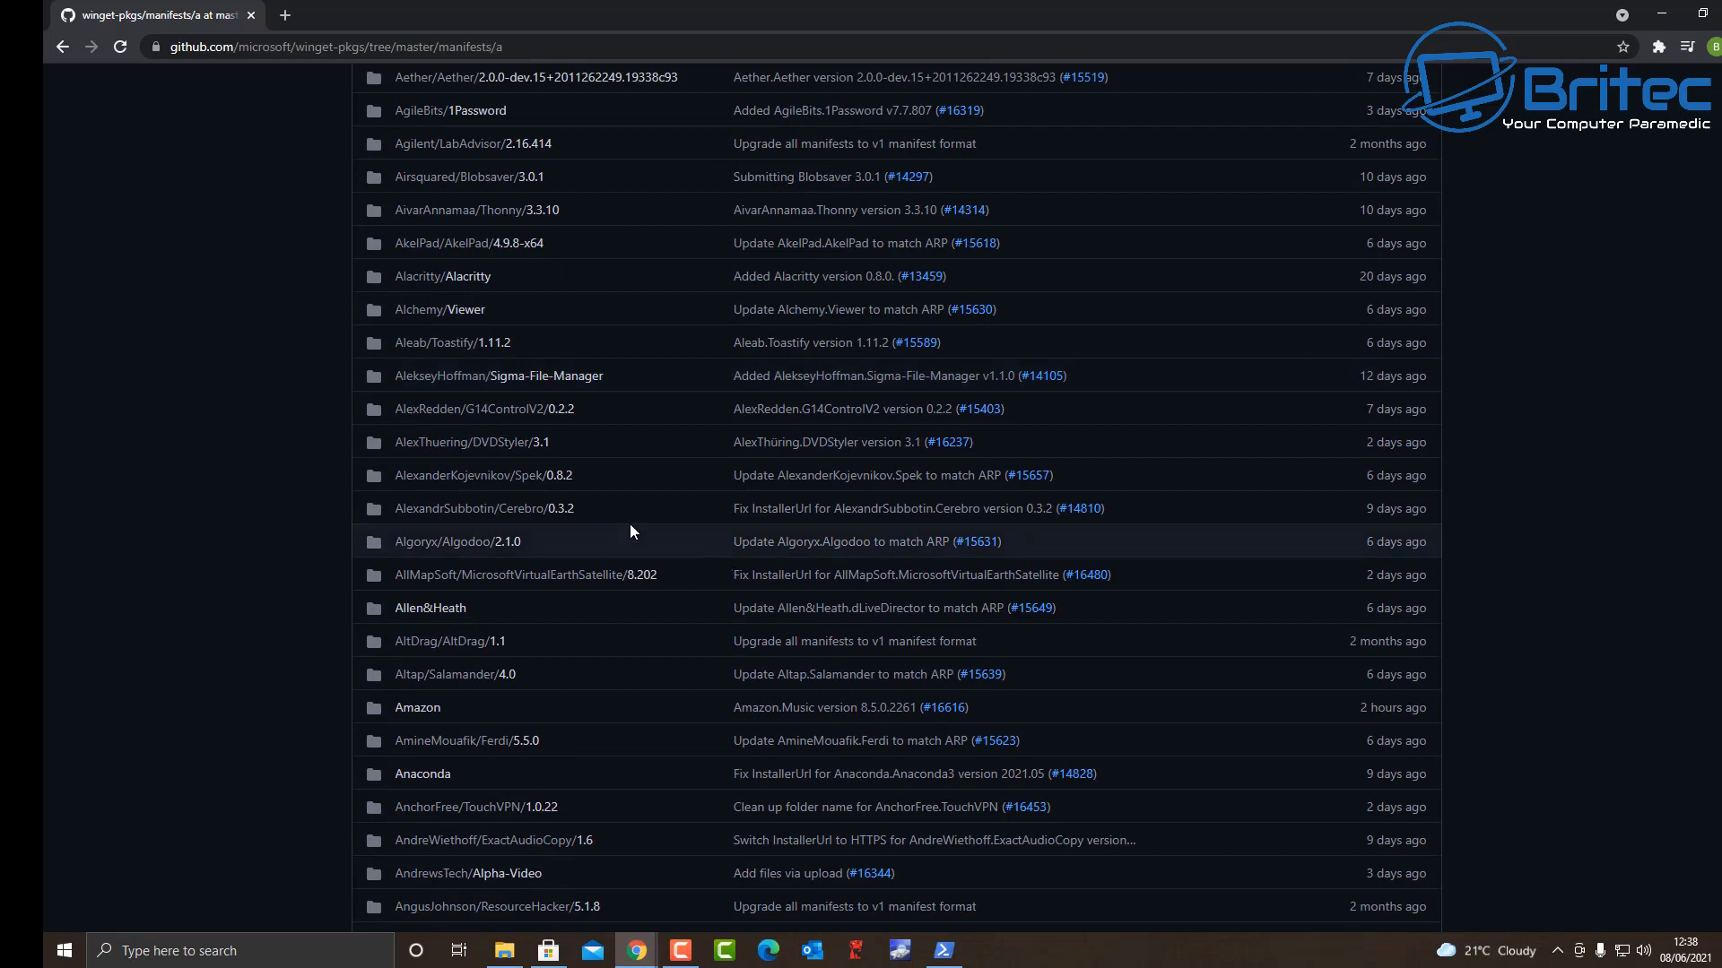
pyautogui.click(63, 47)
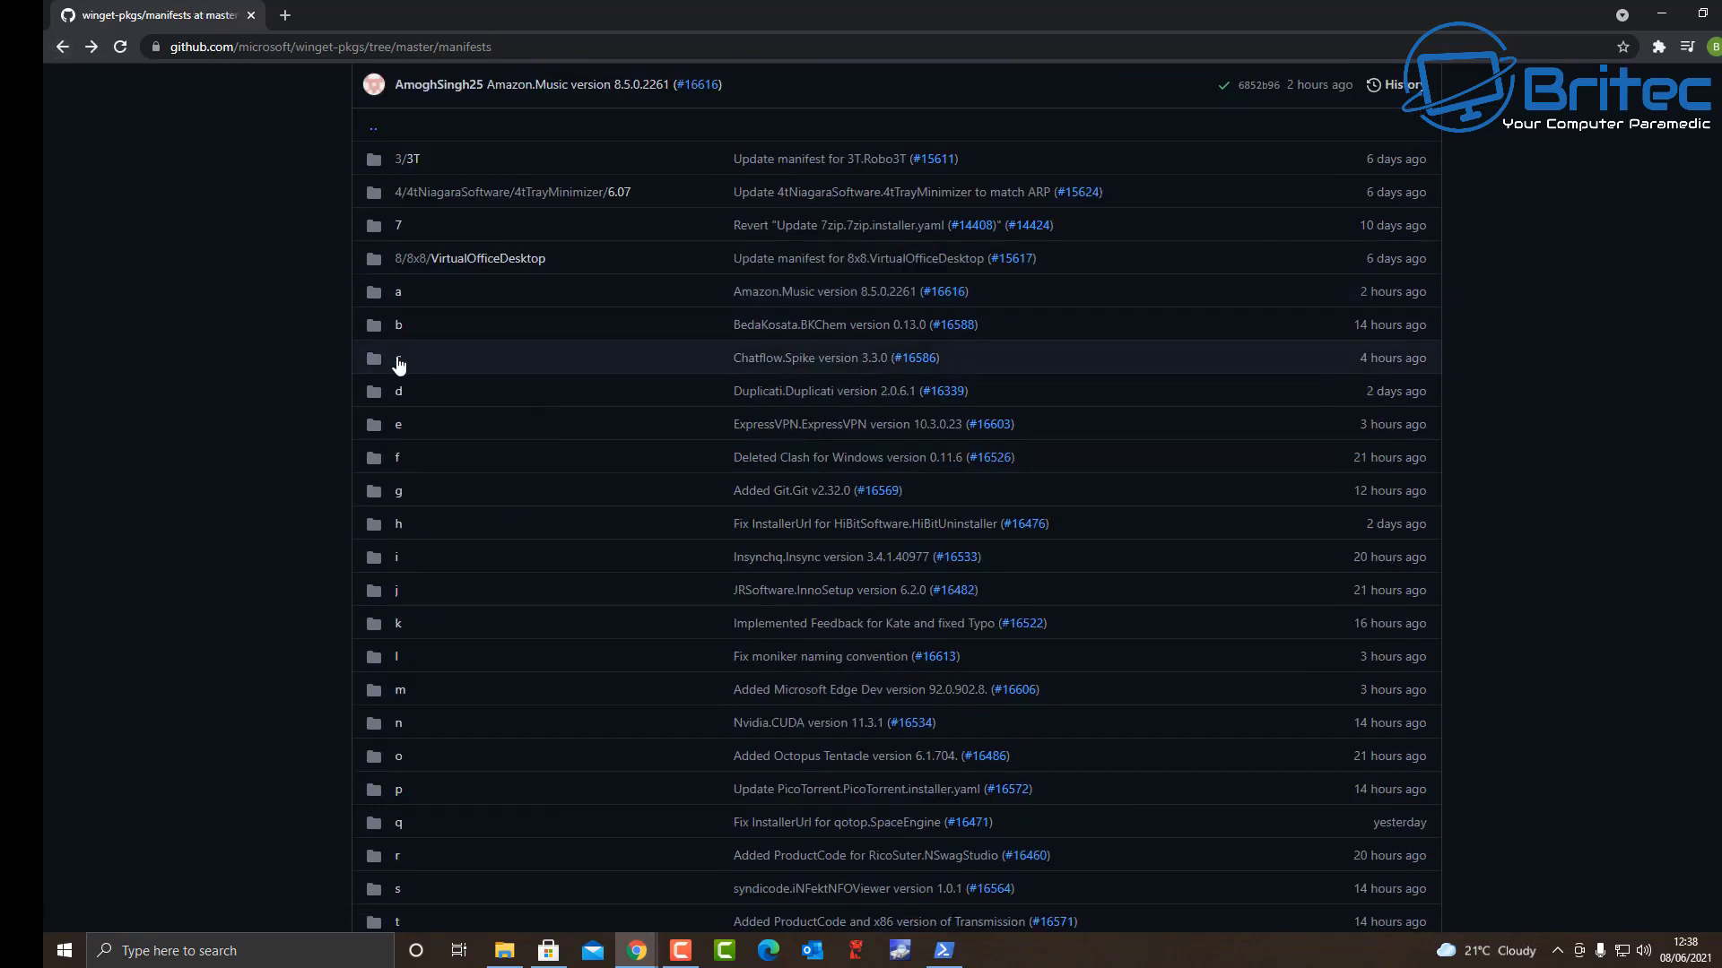
# Open the "c" folder of the winget-pkgs manifests and look through its packages down to the end of the list.
pyautogui.click(400, 360)
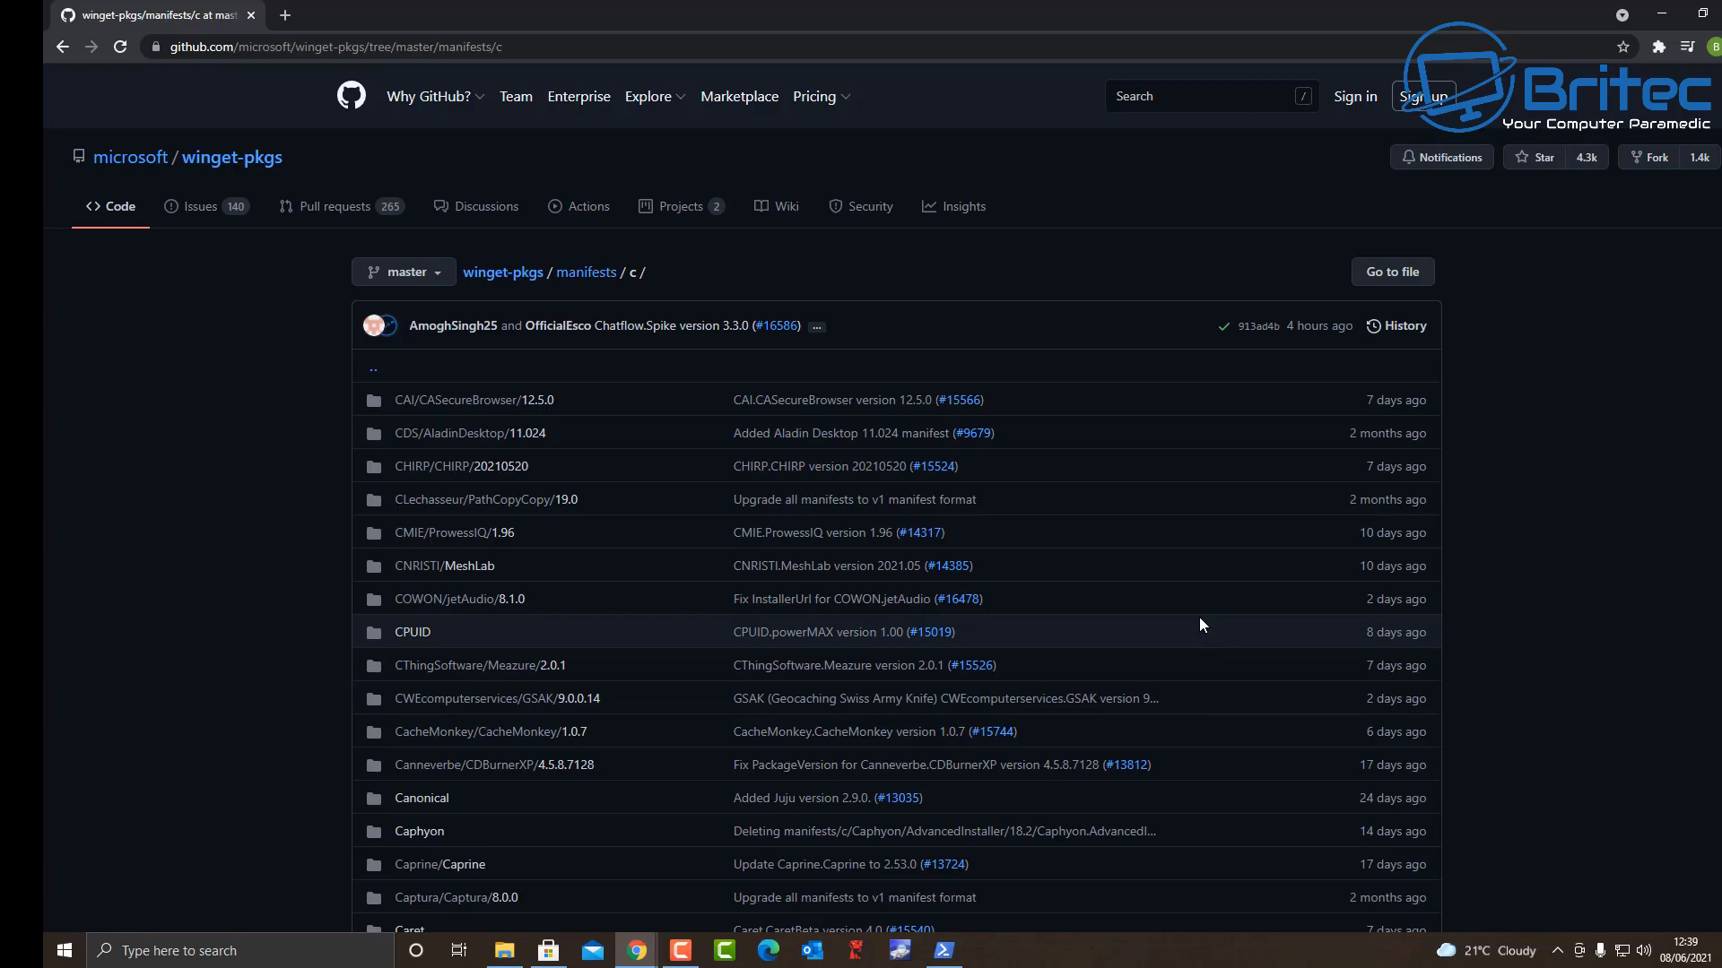
pyautogui.scroll(-3, 1203, 625)
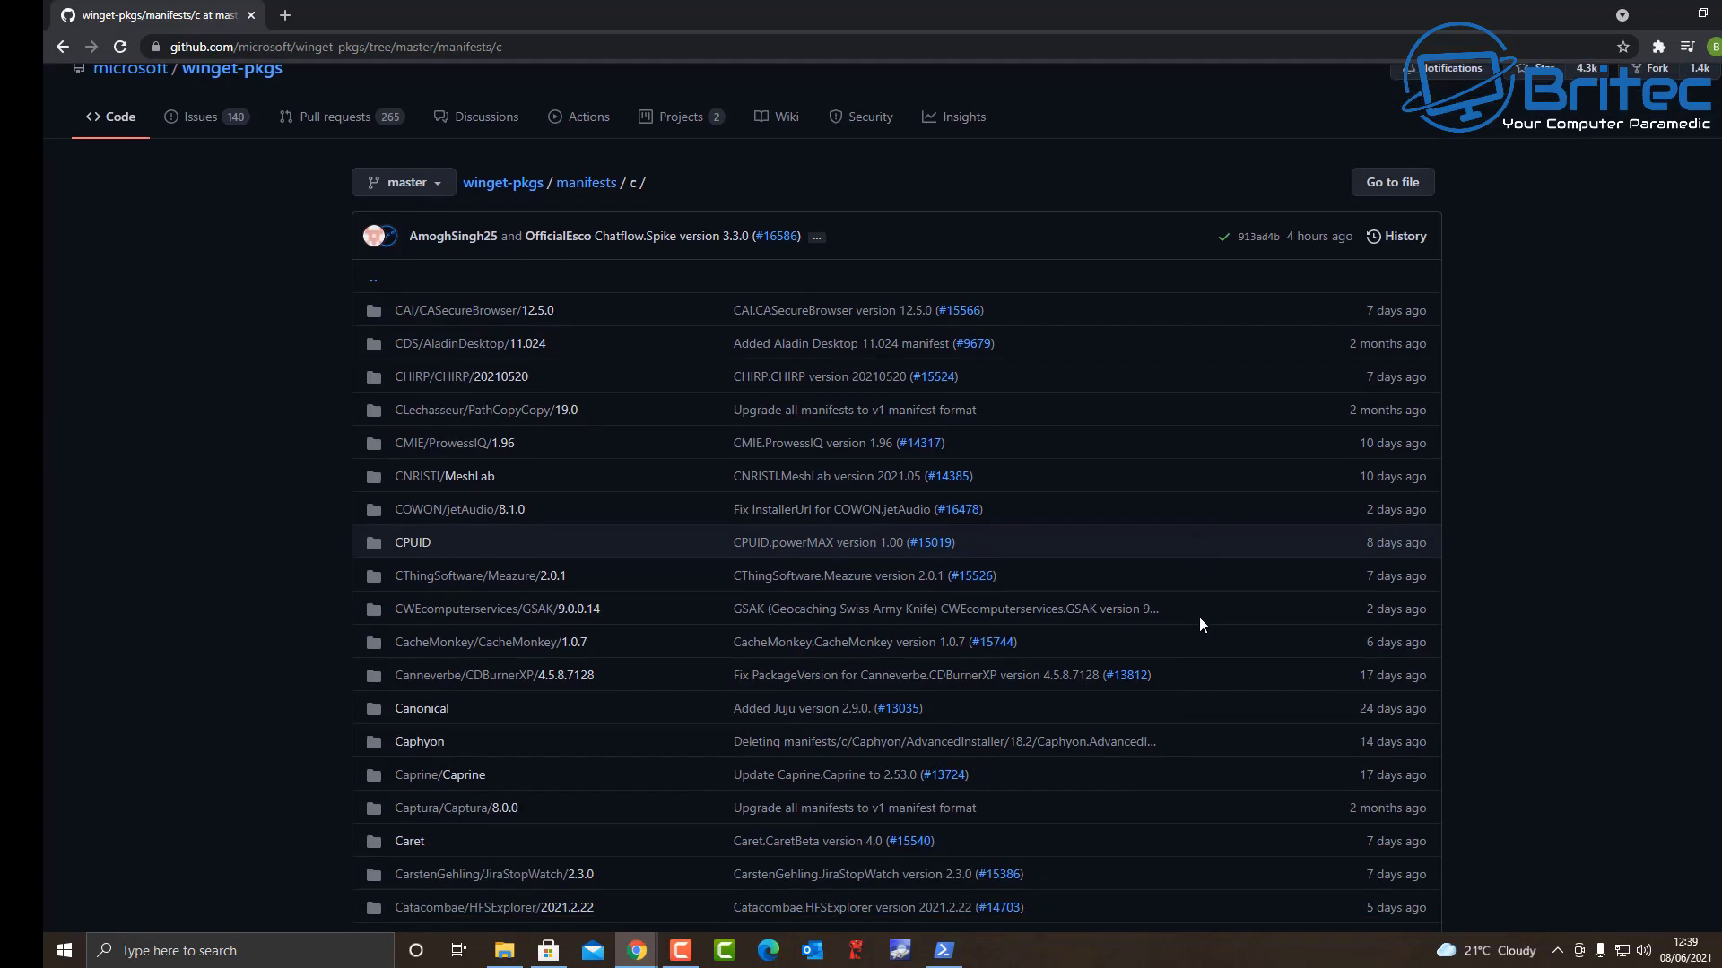
pyautogui.scroll(-12, 1199, 620)
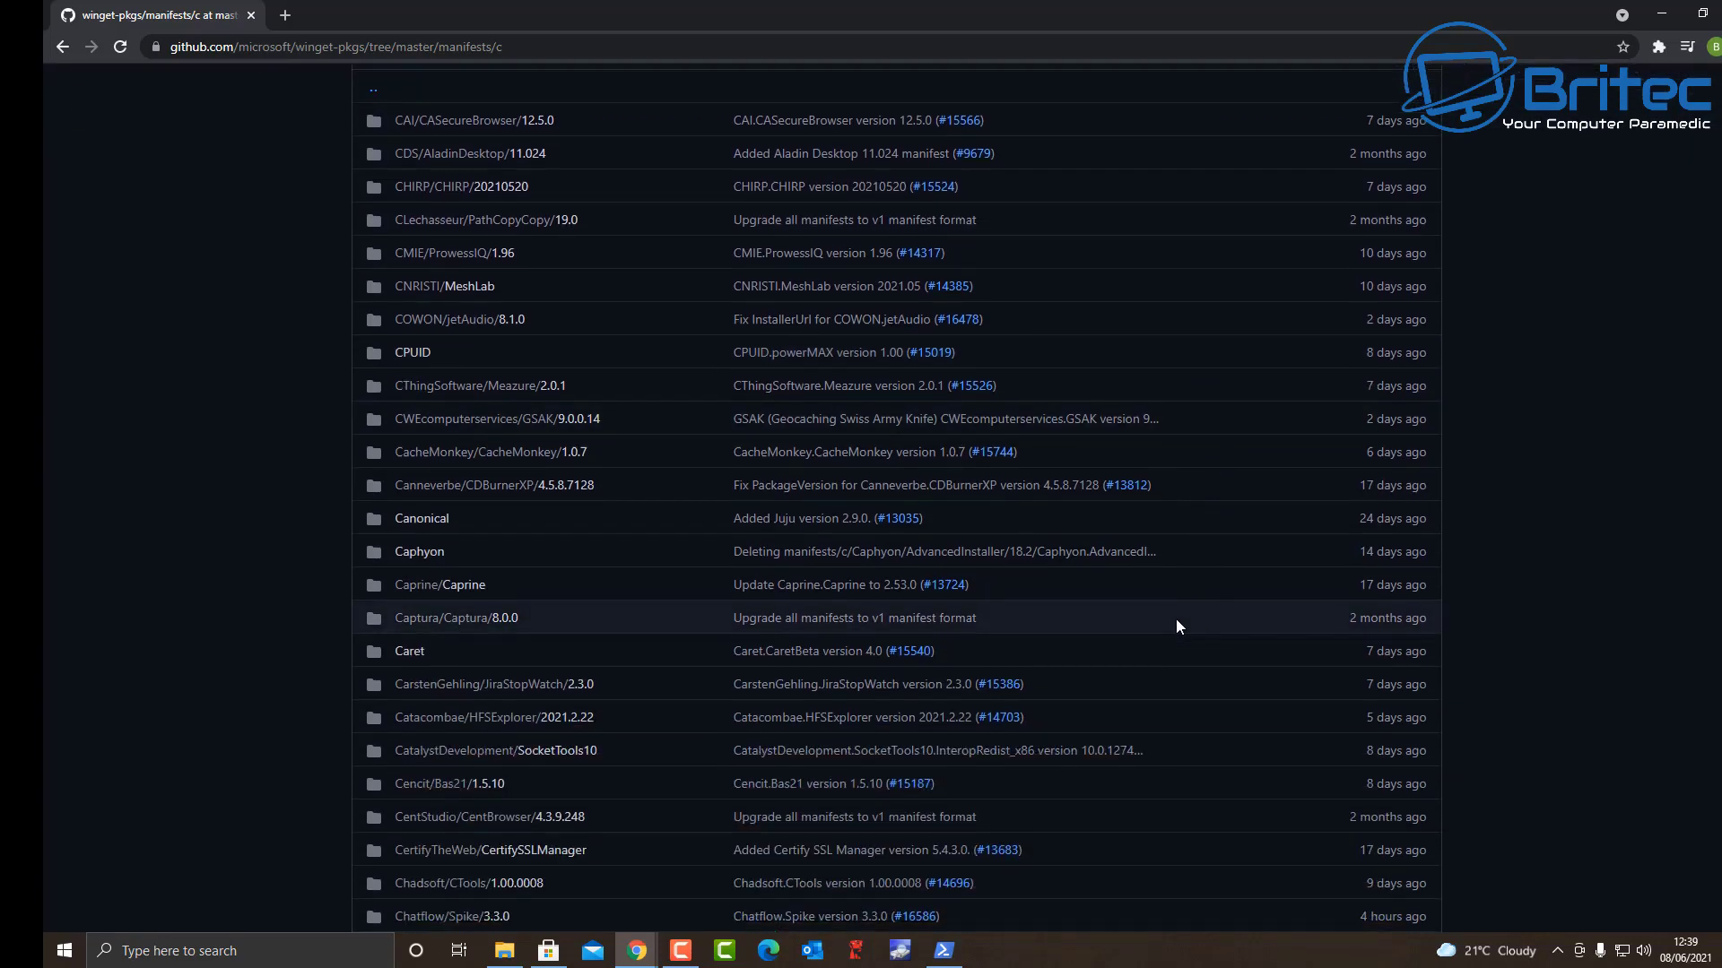
pyautogui.scroll(-1, 1156, 625)
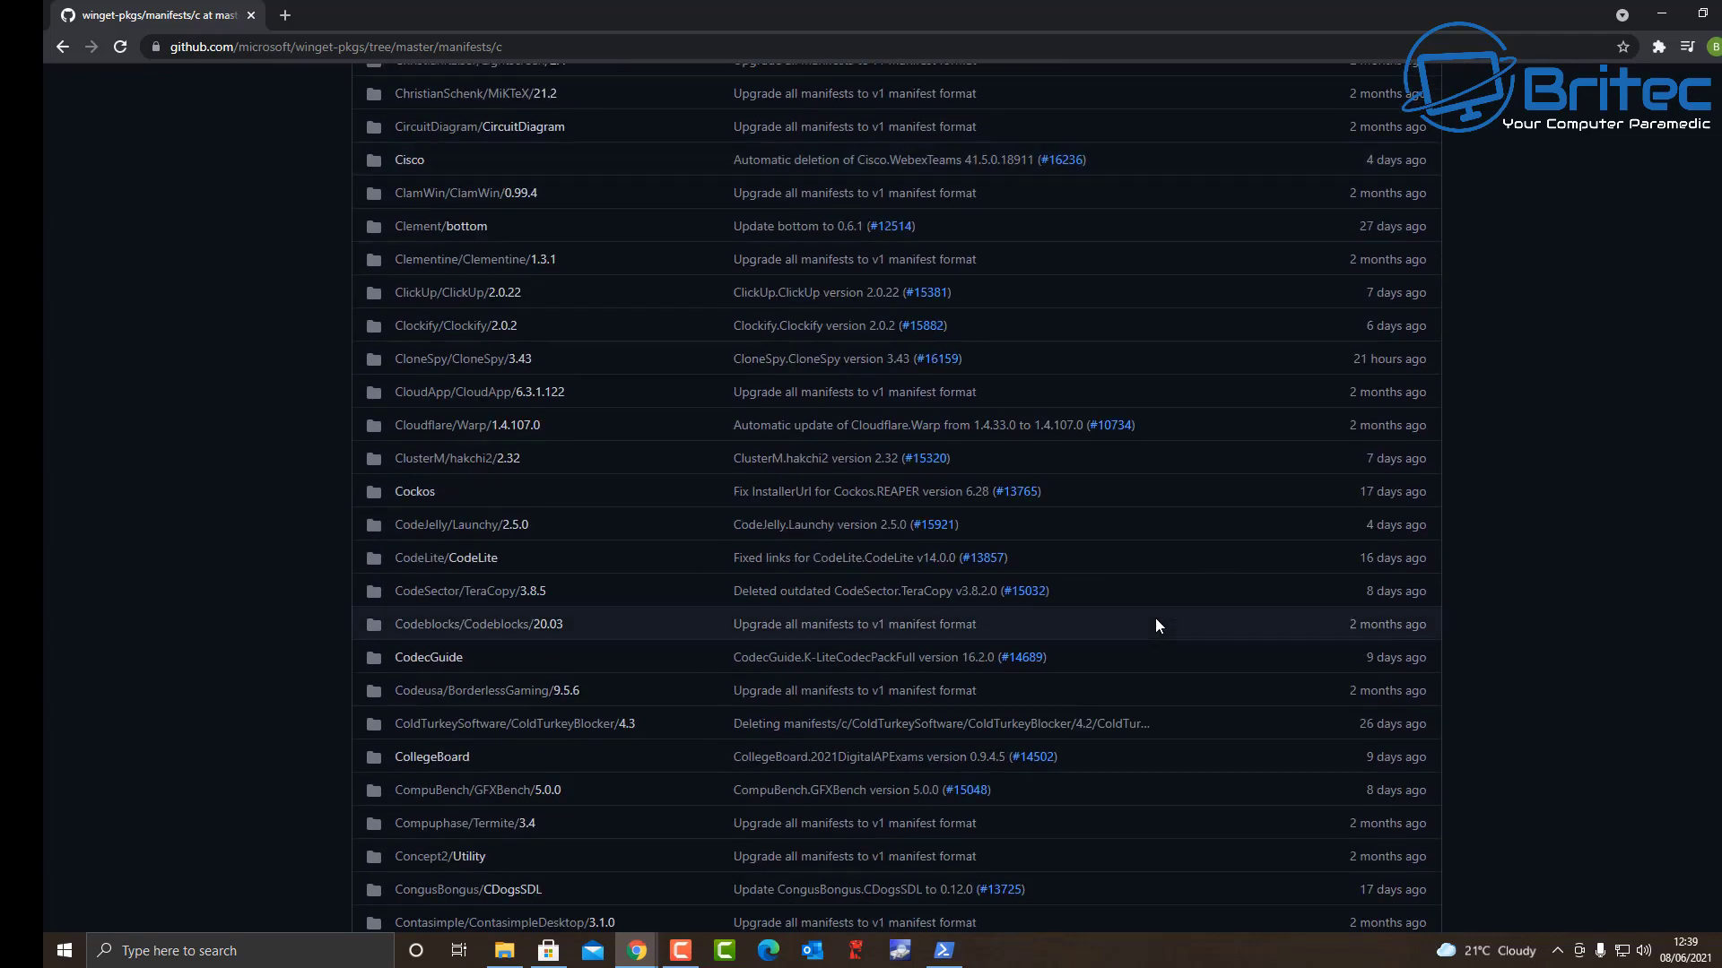
pyautogui.scroll(-6, 1155, 625)
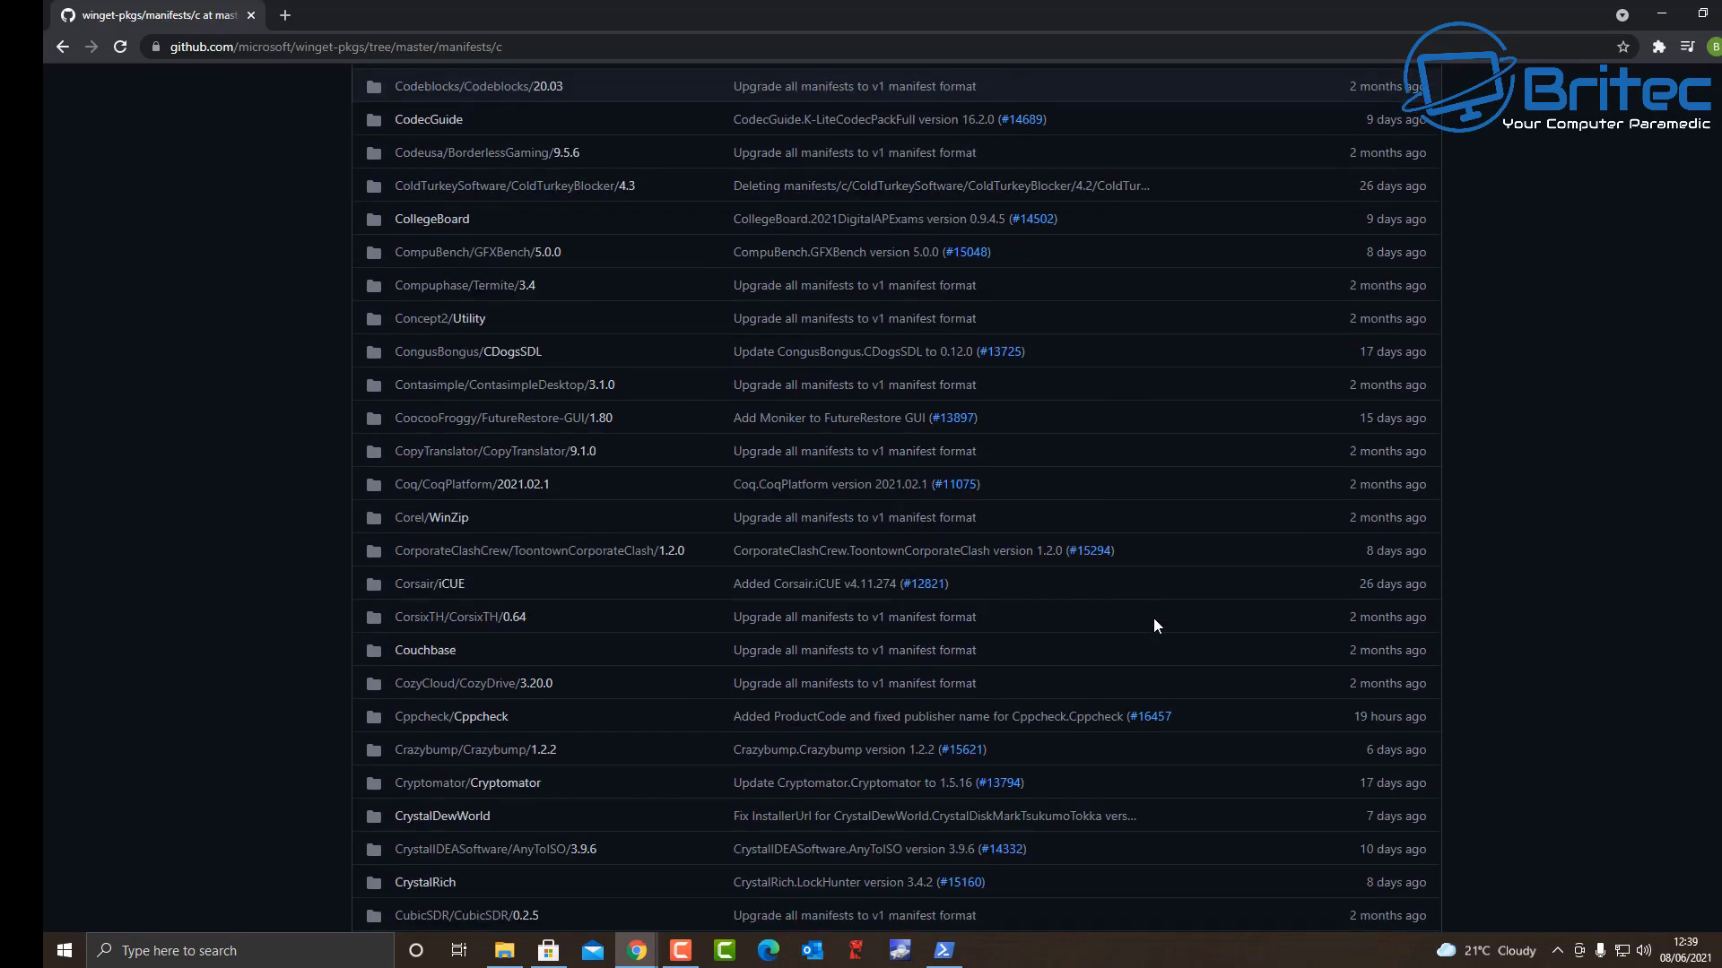
pyautogui.scroll(-5, 1154, 624)
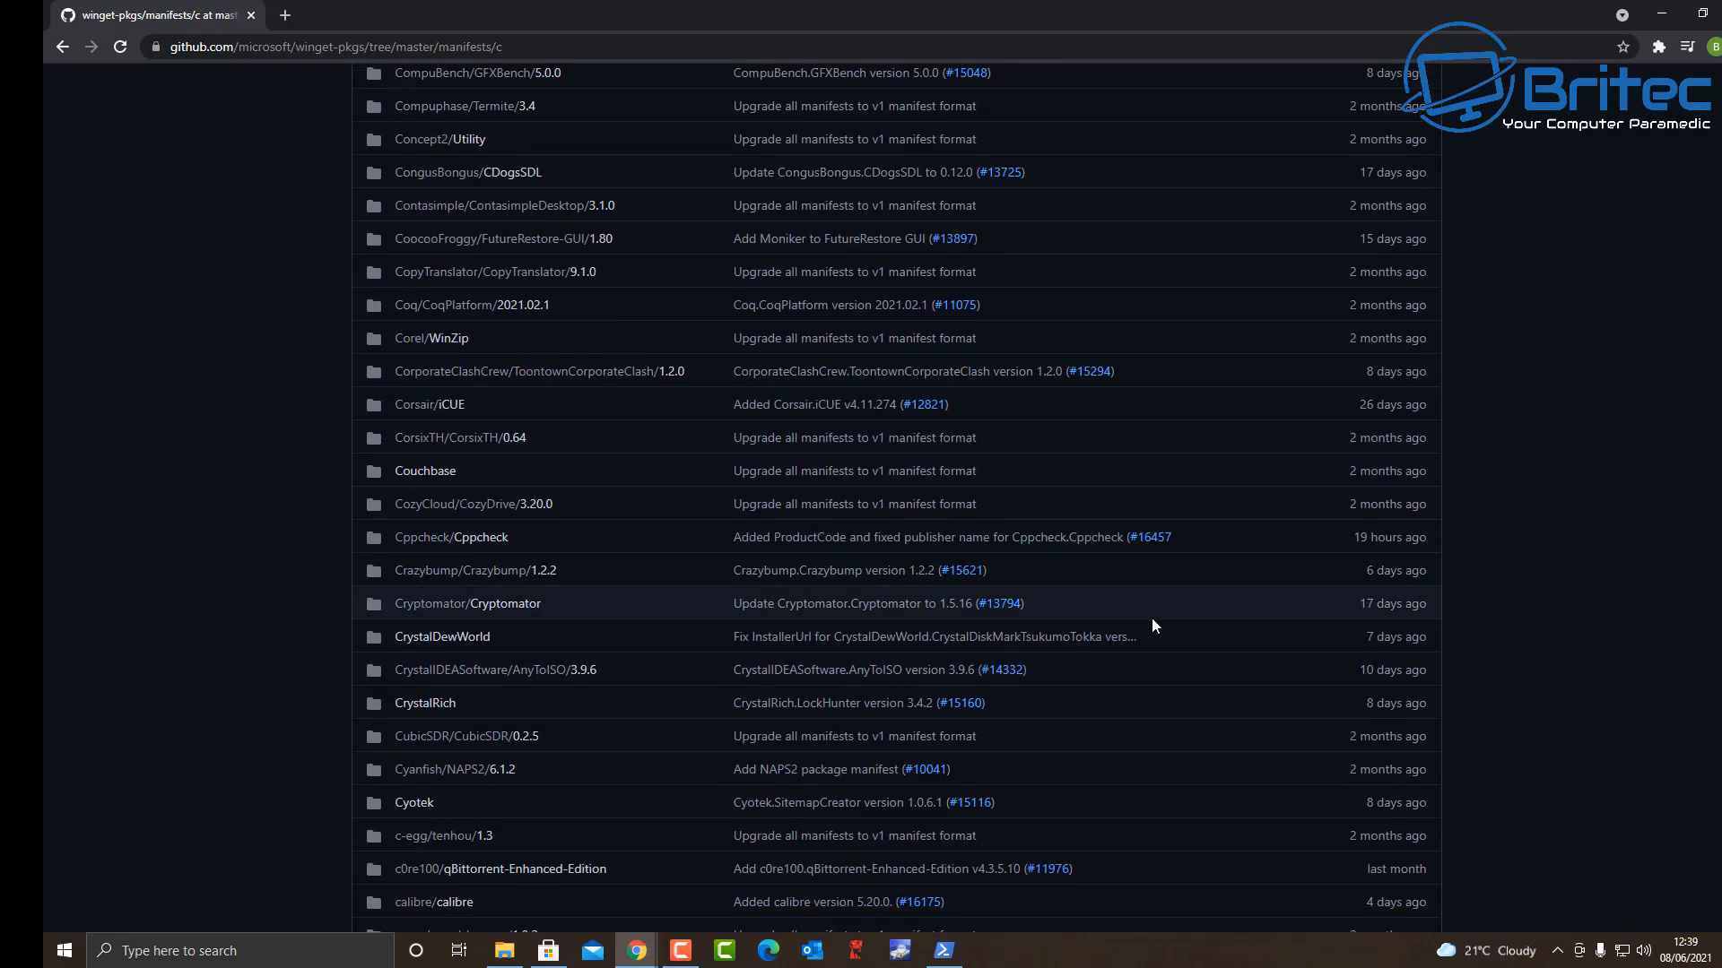
pyautogui.scroll(-4, 1151, 617)
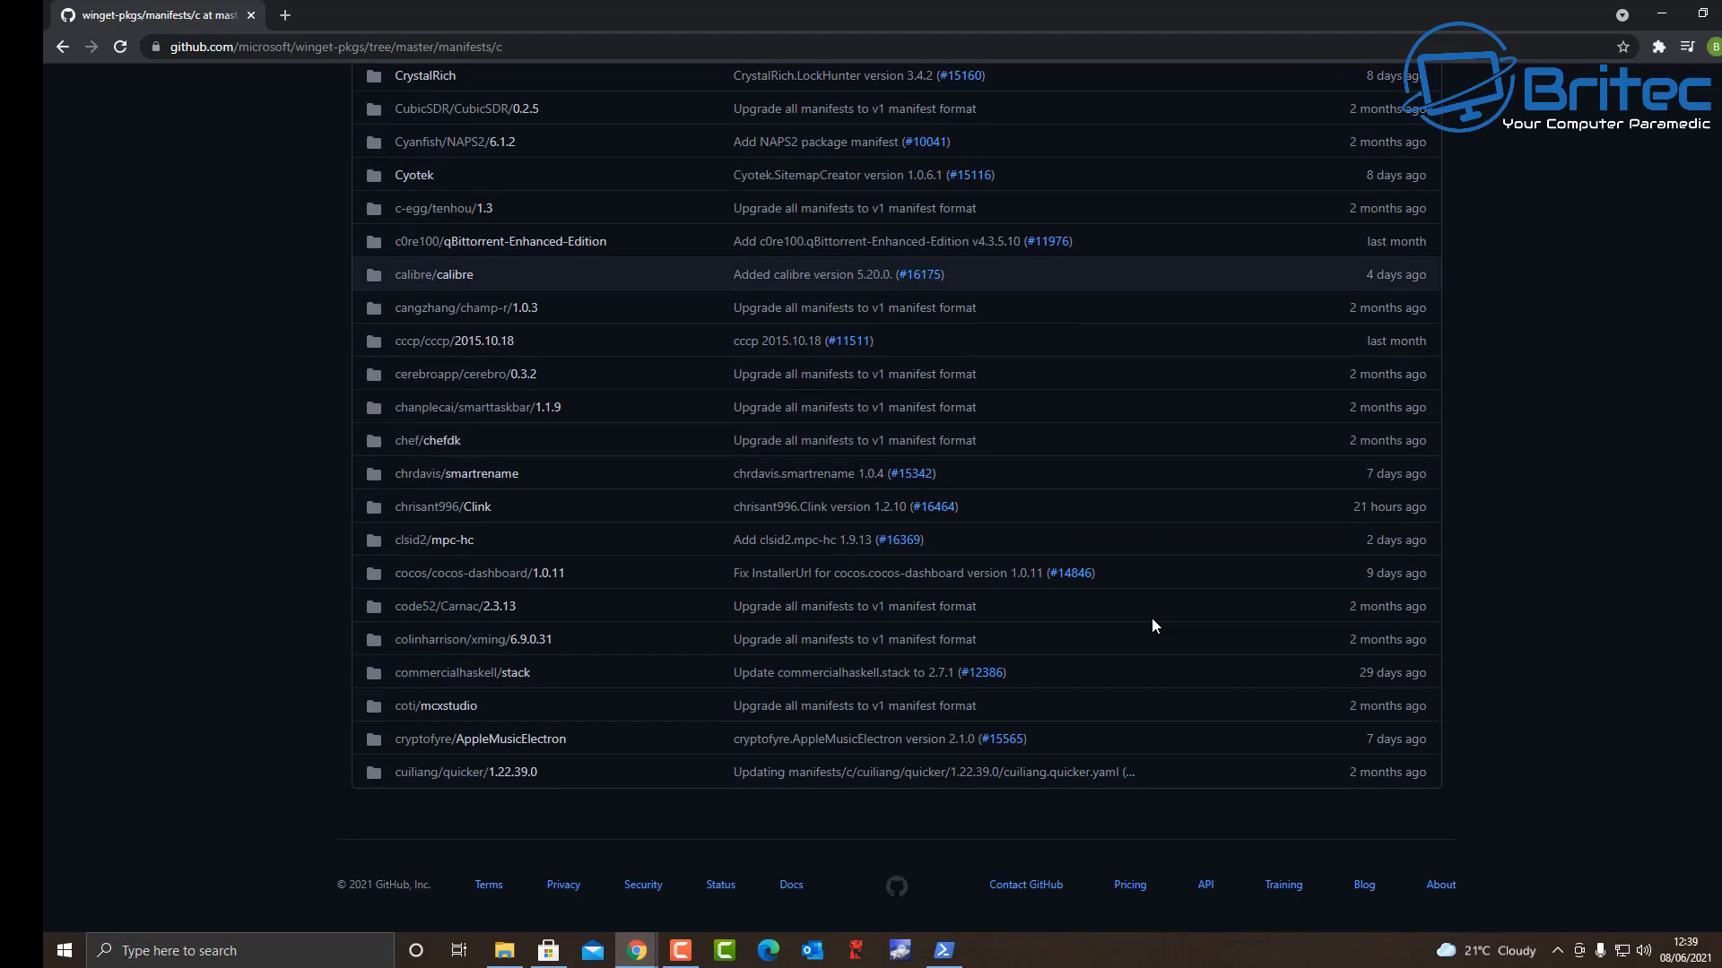
pyautogui.scroll(3, 1151, 617)
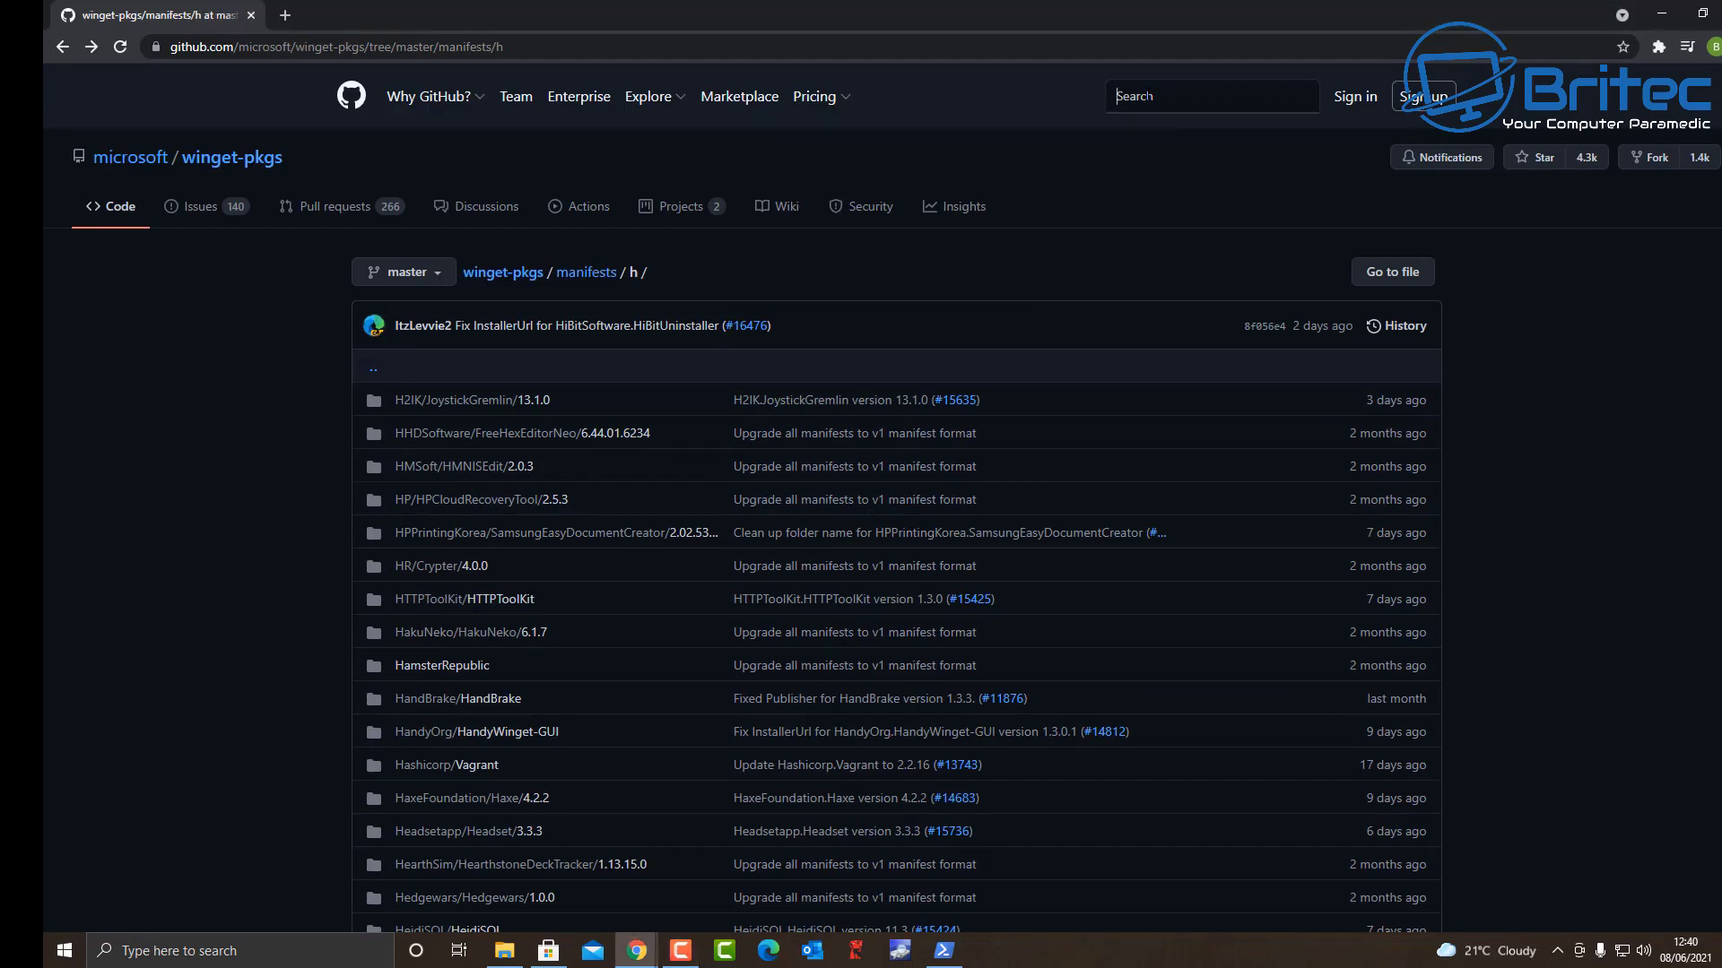
# Search the winget-pkgs repository for "hwinfo" and look through the matching manifest files.
pyautogui.write('h')
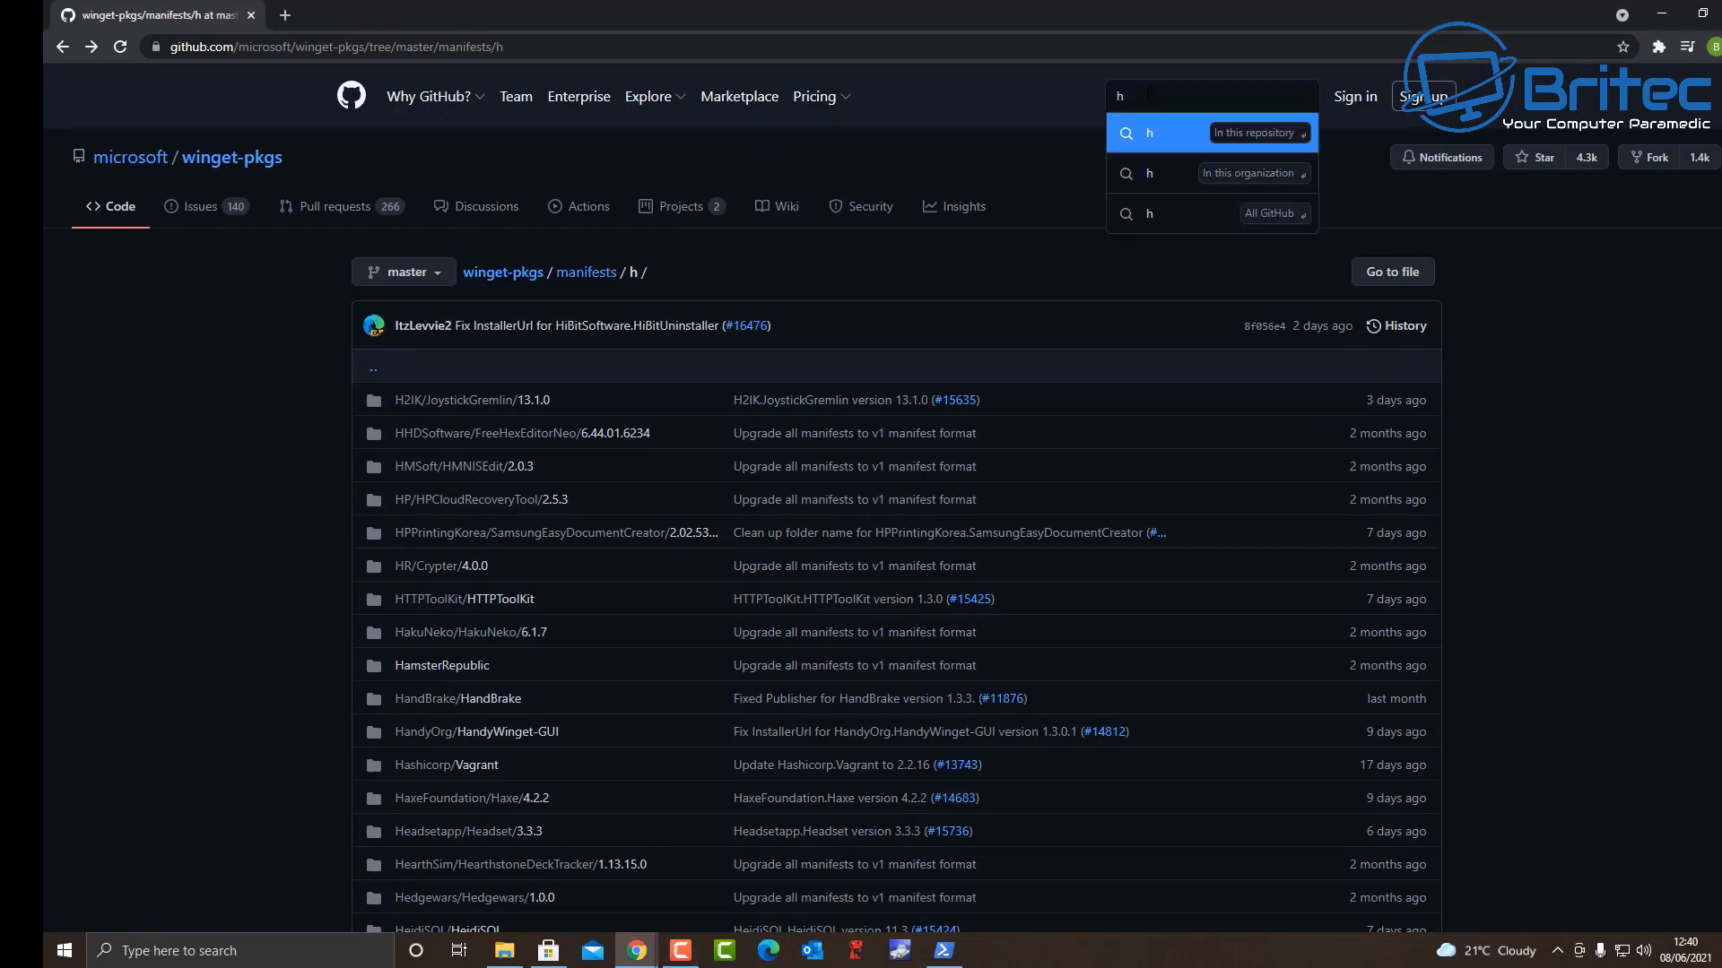
pyautogui.write('winfo')
pyautogui.press('Return')
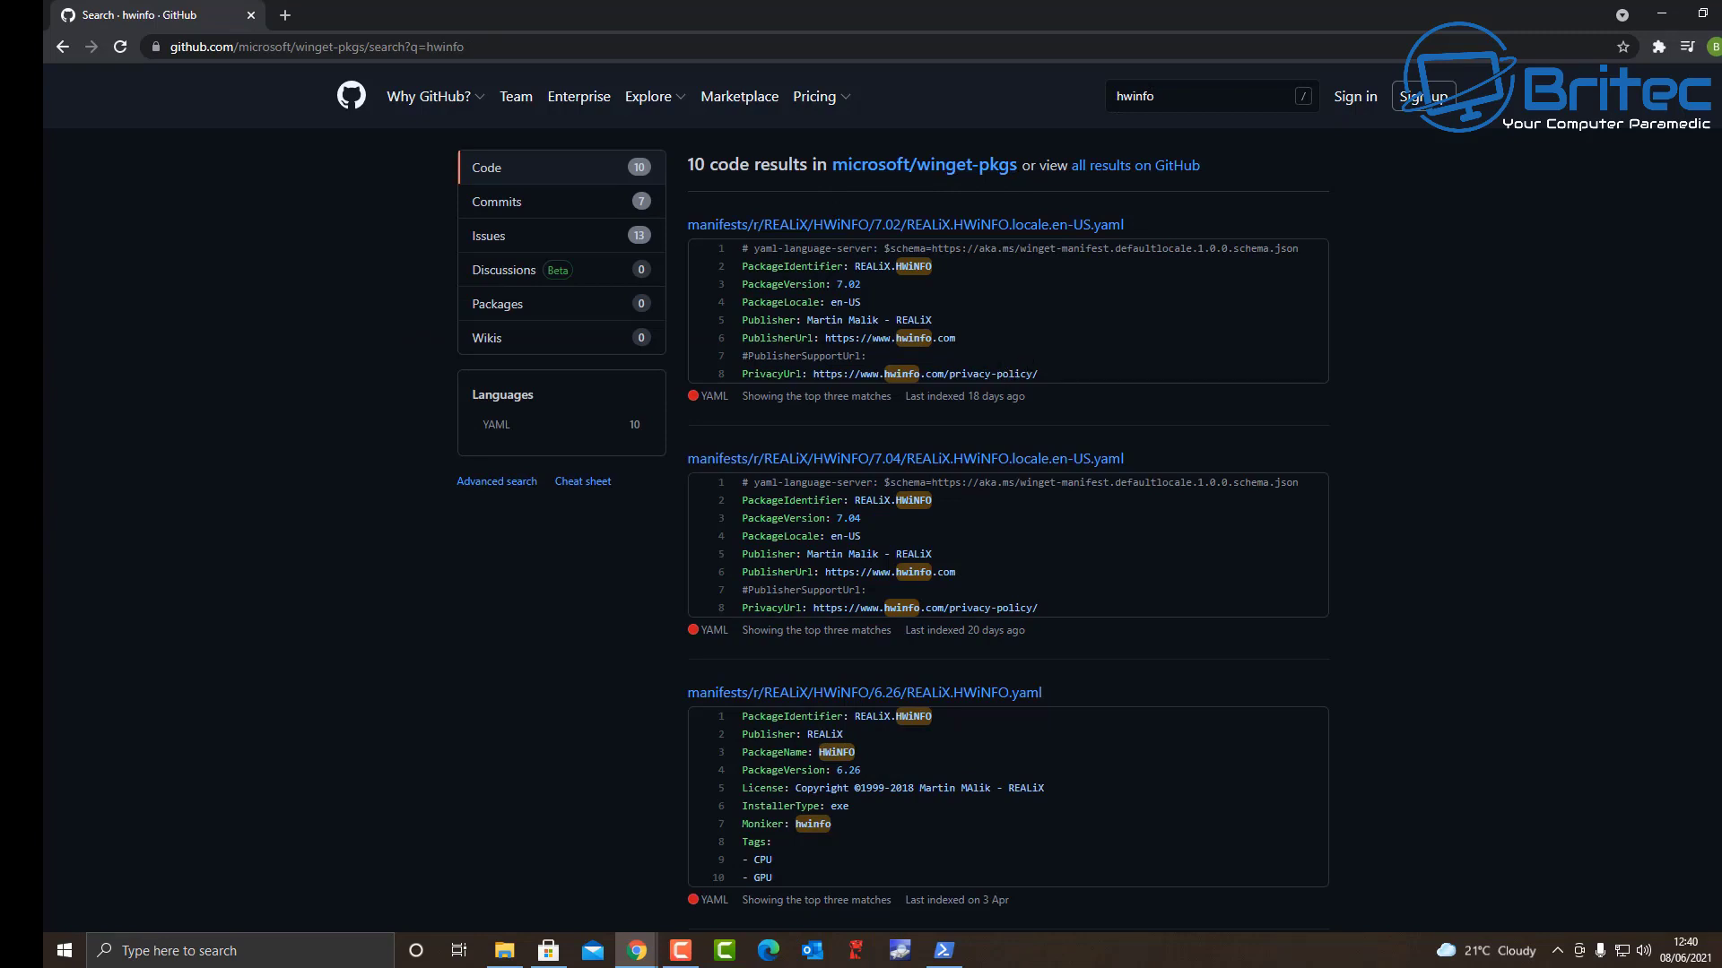
pyautogui.scroll(-4, 771, 434)
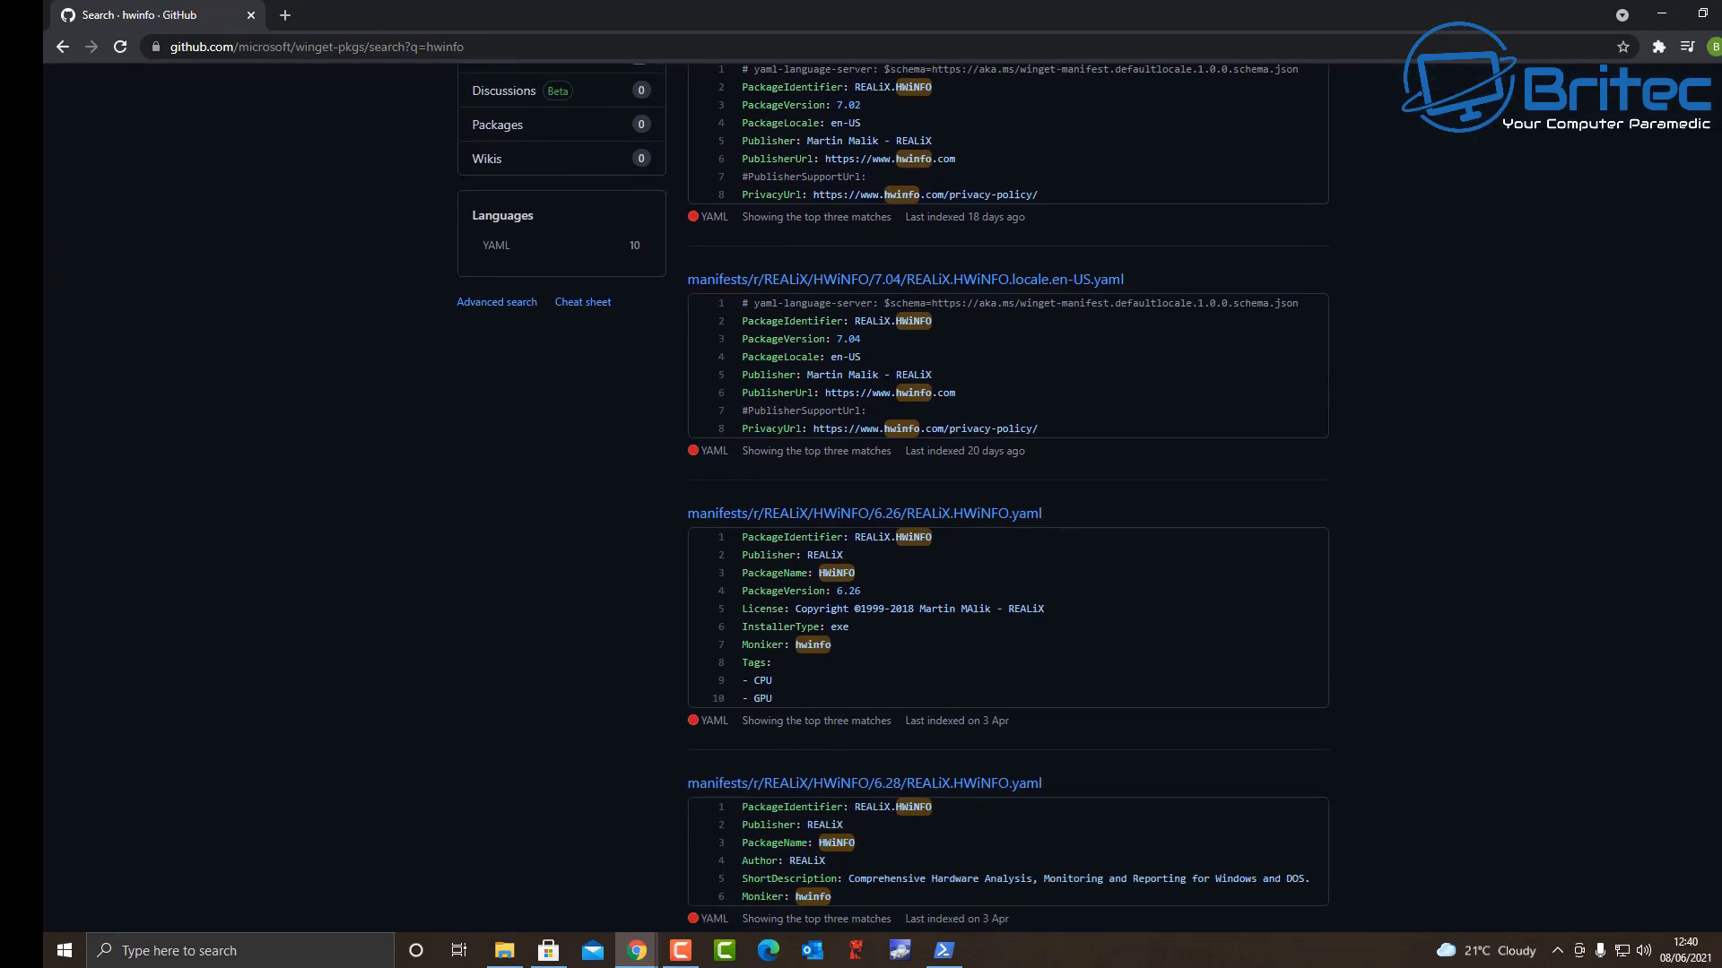
pyautogui.scroll(-2, 776, 429)
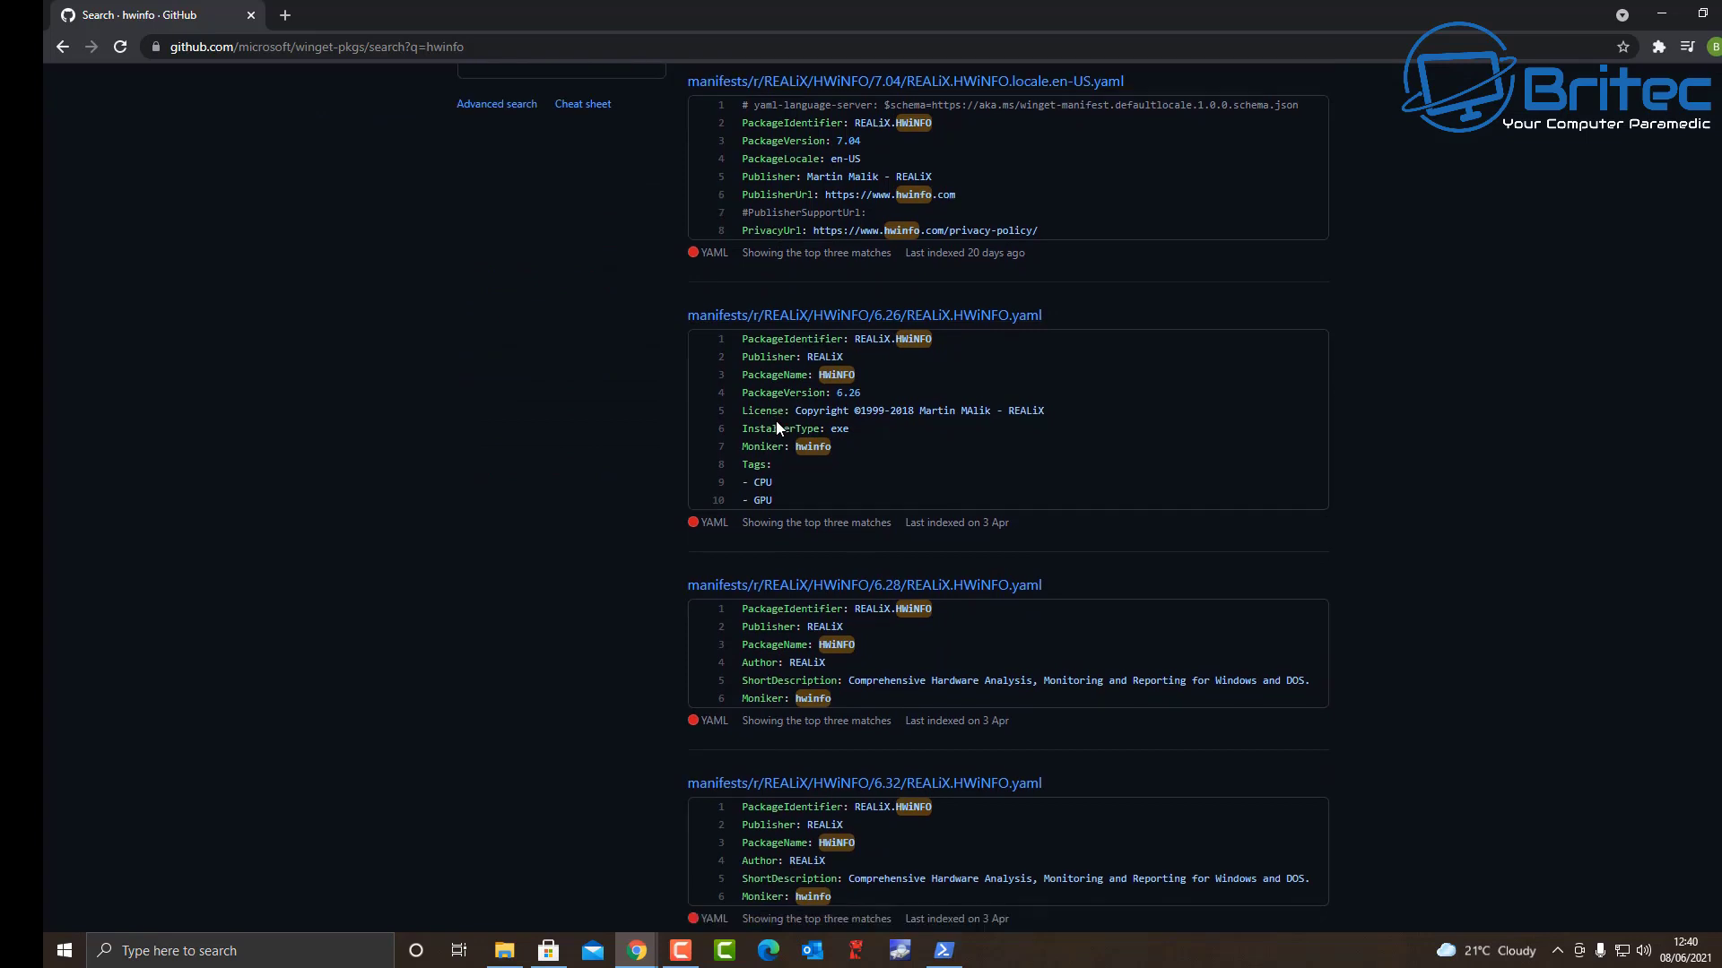
pyautogui.scroll(-2, 776, 421)
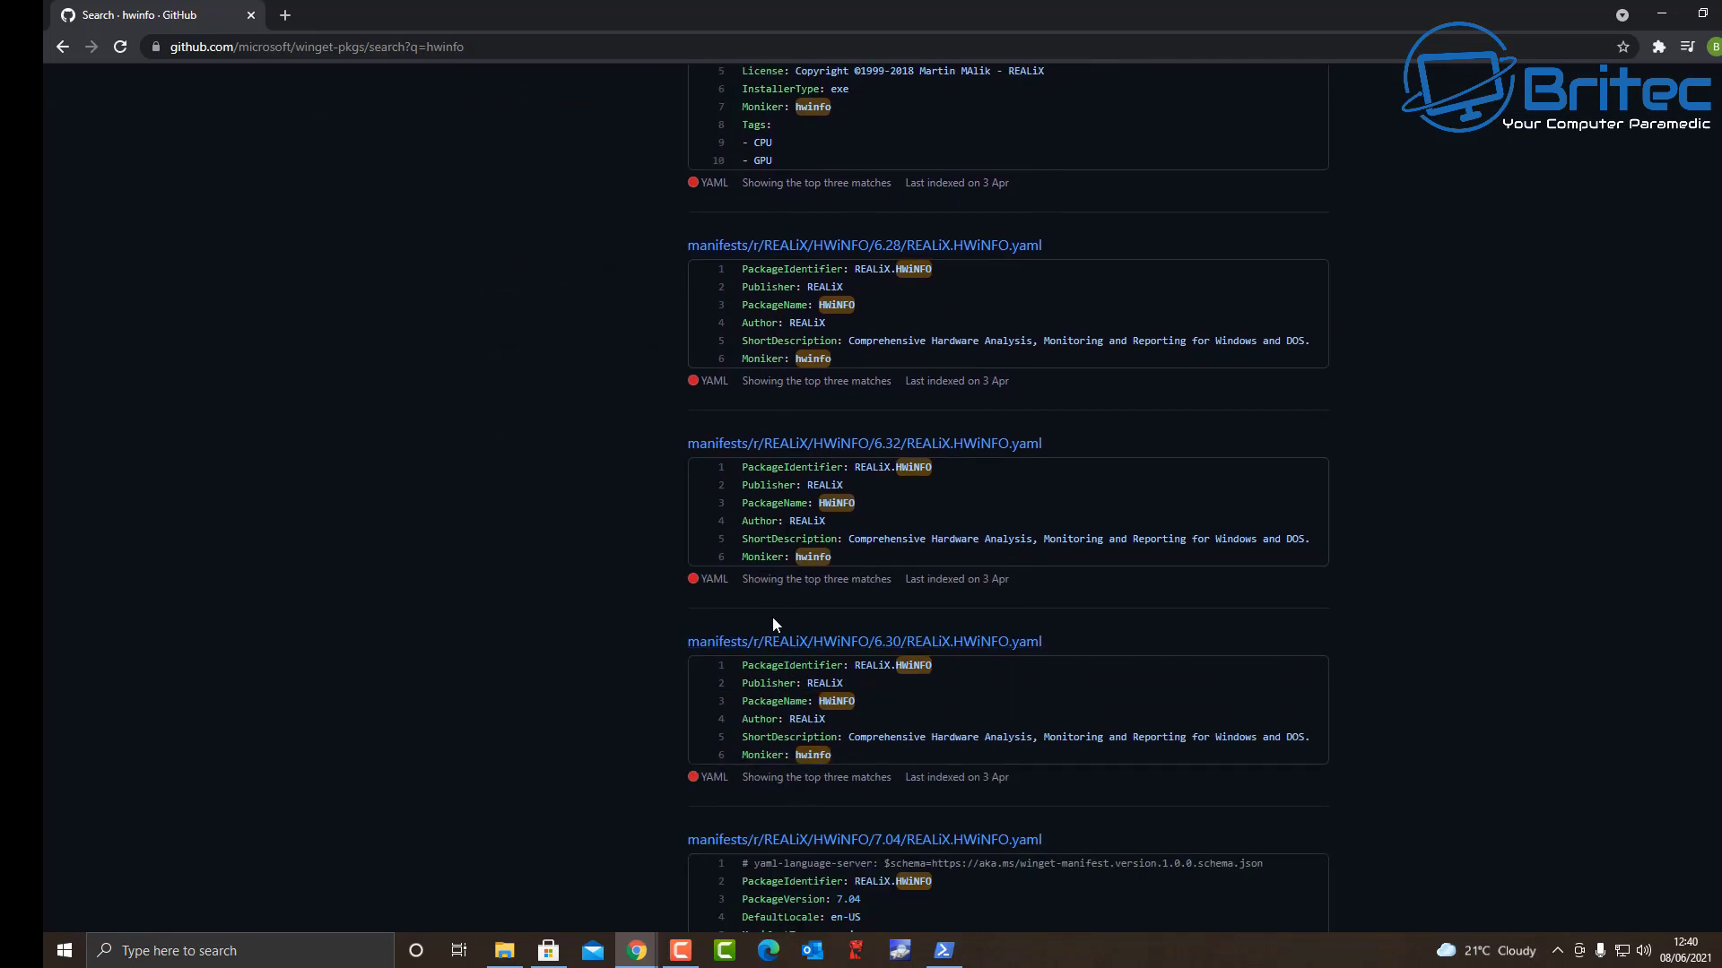
pyautogui.scroll(7, 774, 621)
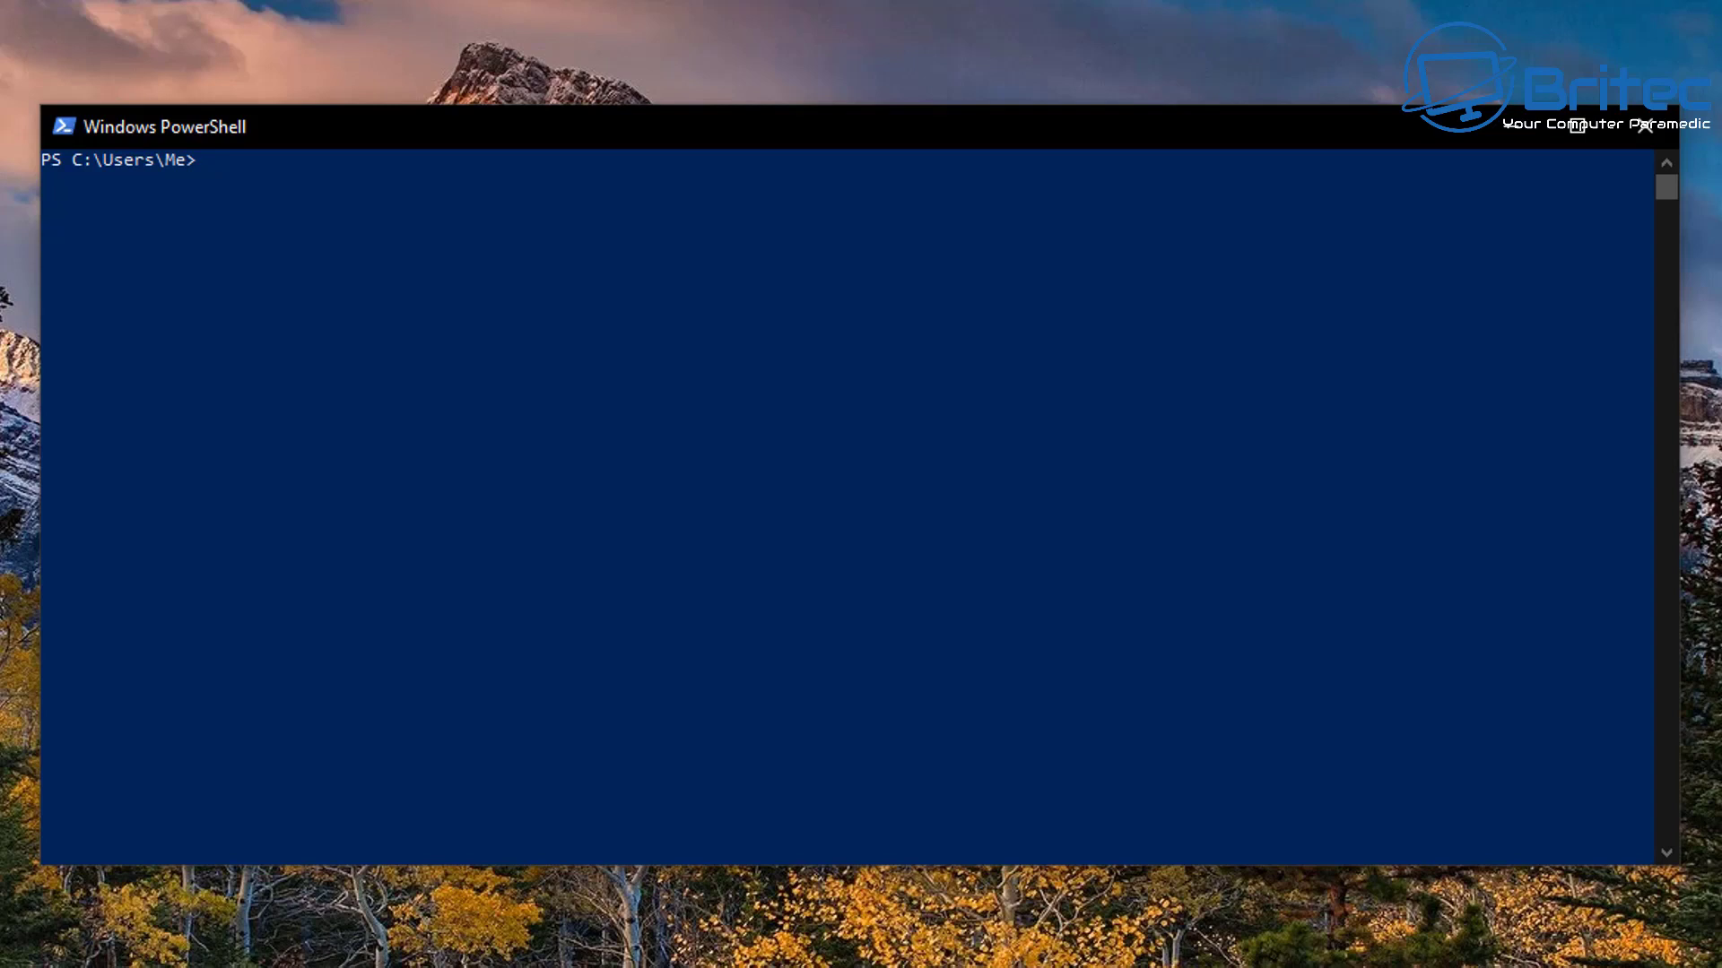
# In Windows PowerShell, install Rufus with winget and run a winget upgrade for Rufus.
pyautogui.click(544, 587)
pyautogui.write('winget install Rufus')
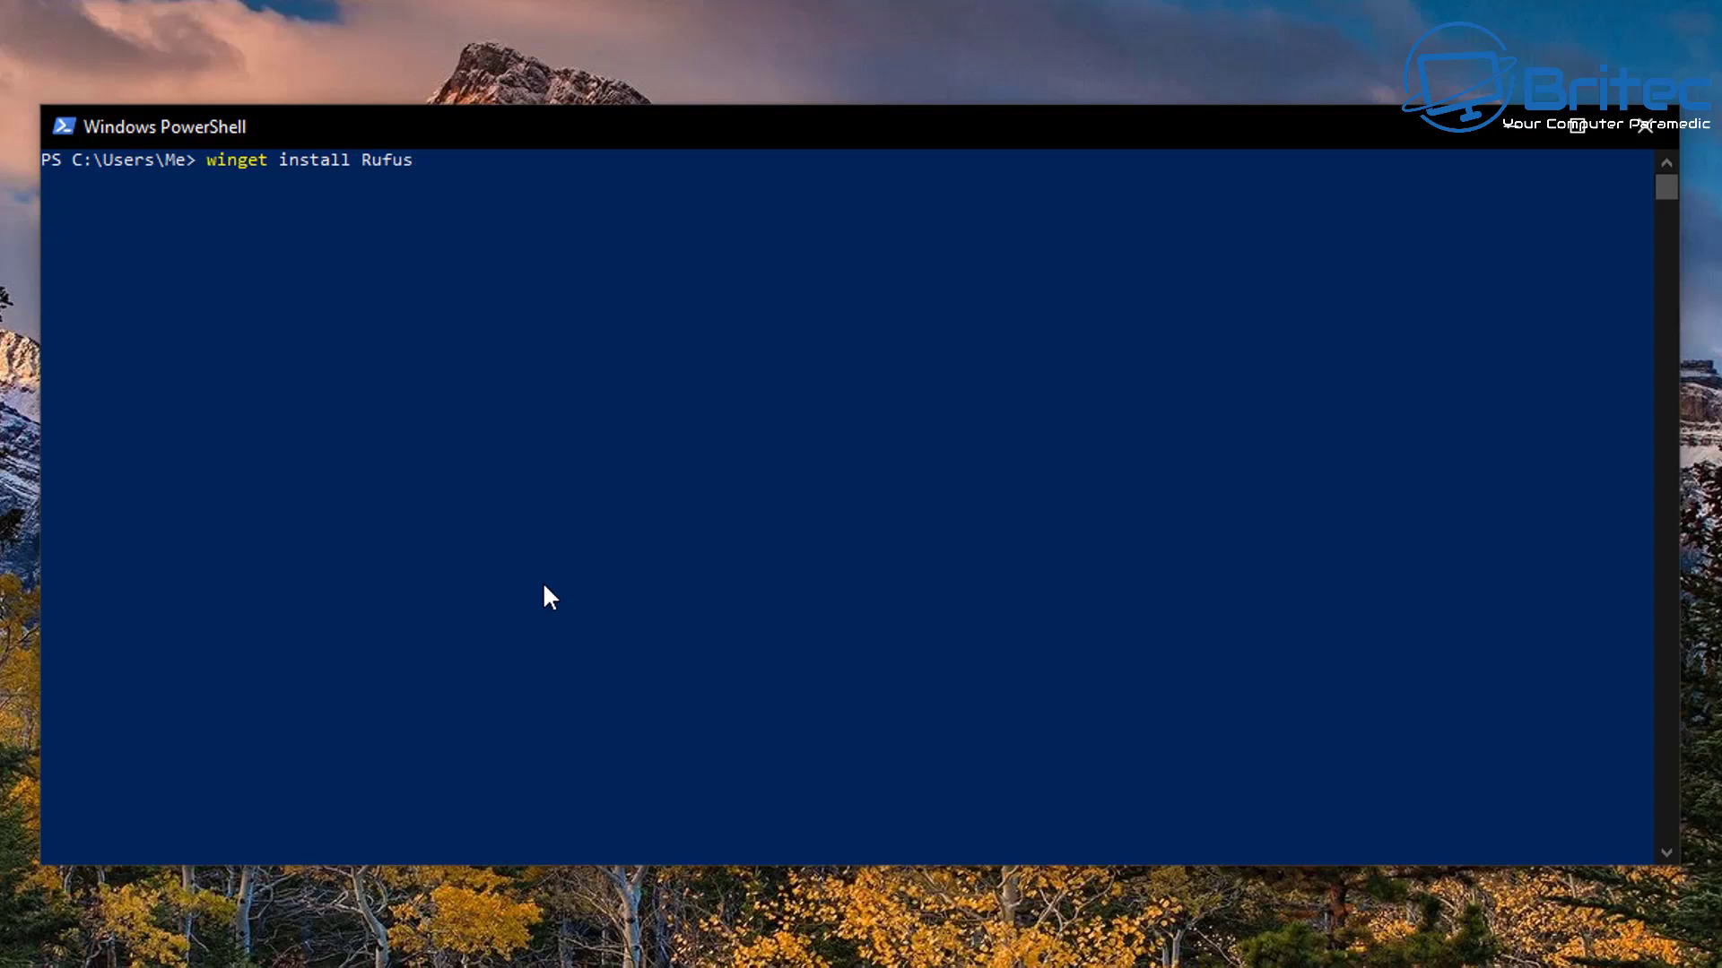
pyautogui.press('Return')
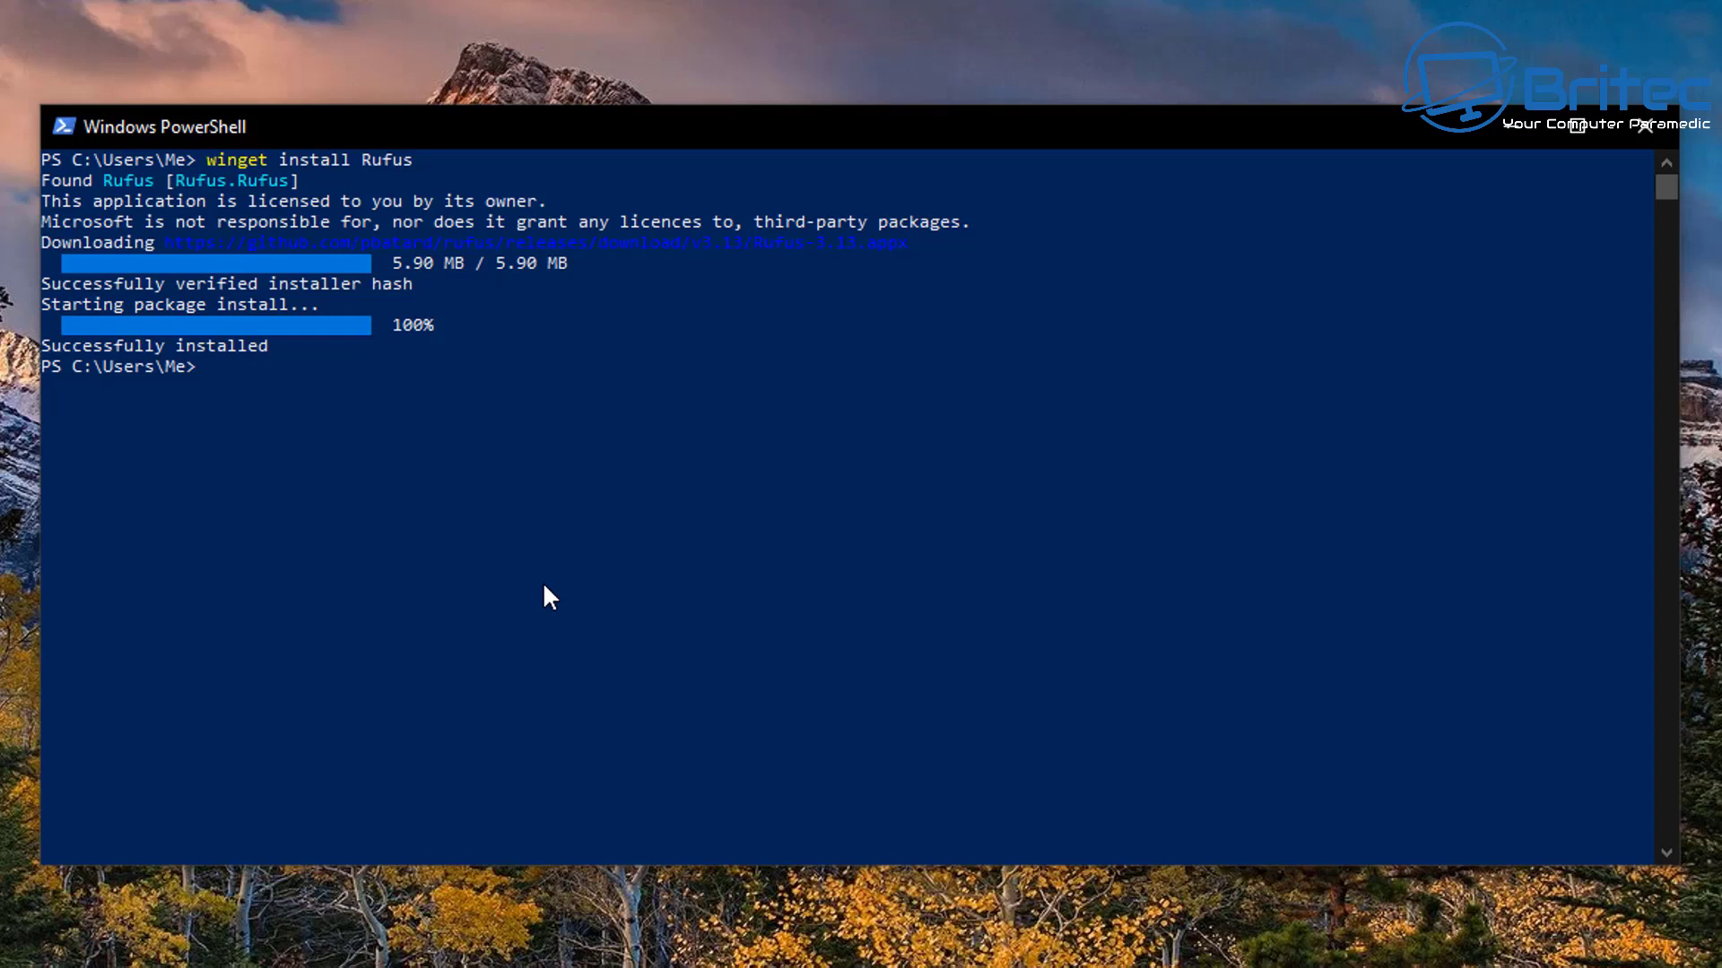
pyautogui.write('winget upgrade Rufus')
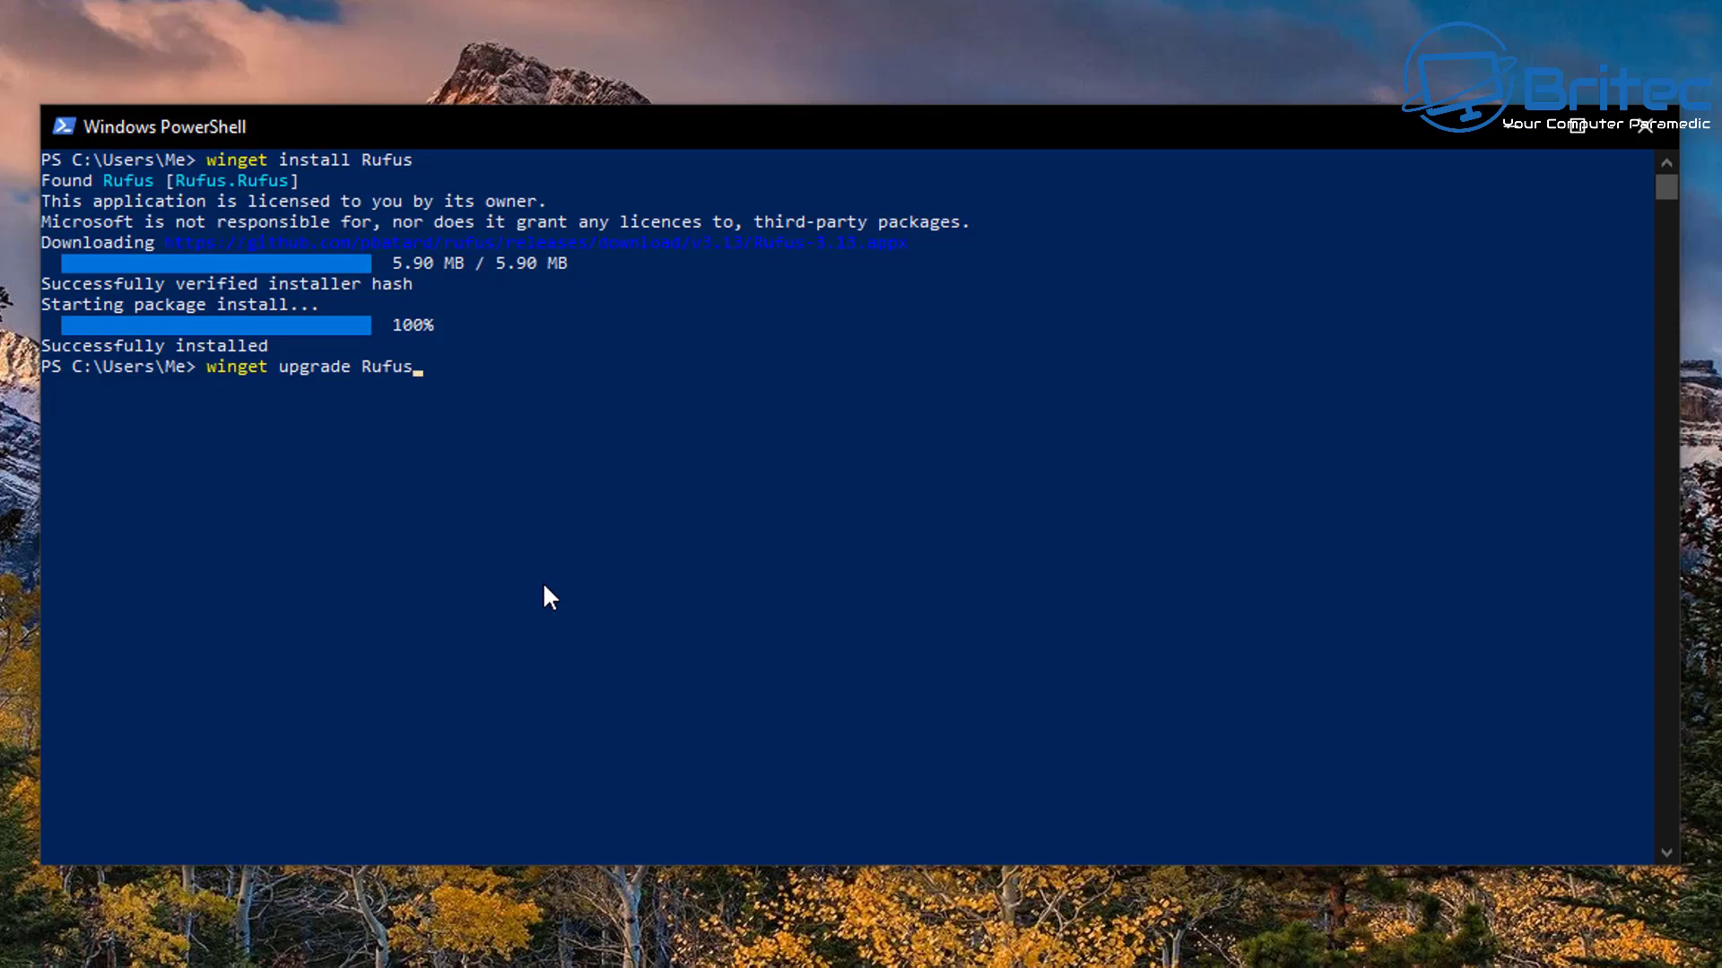
pyautogui.press('Return')
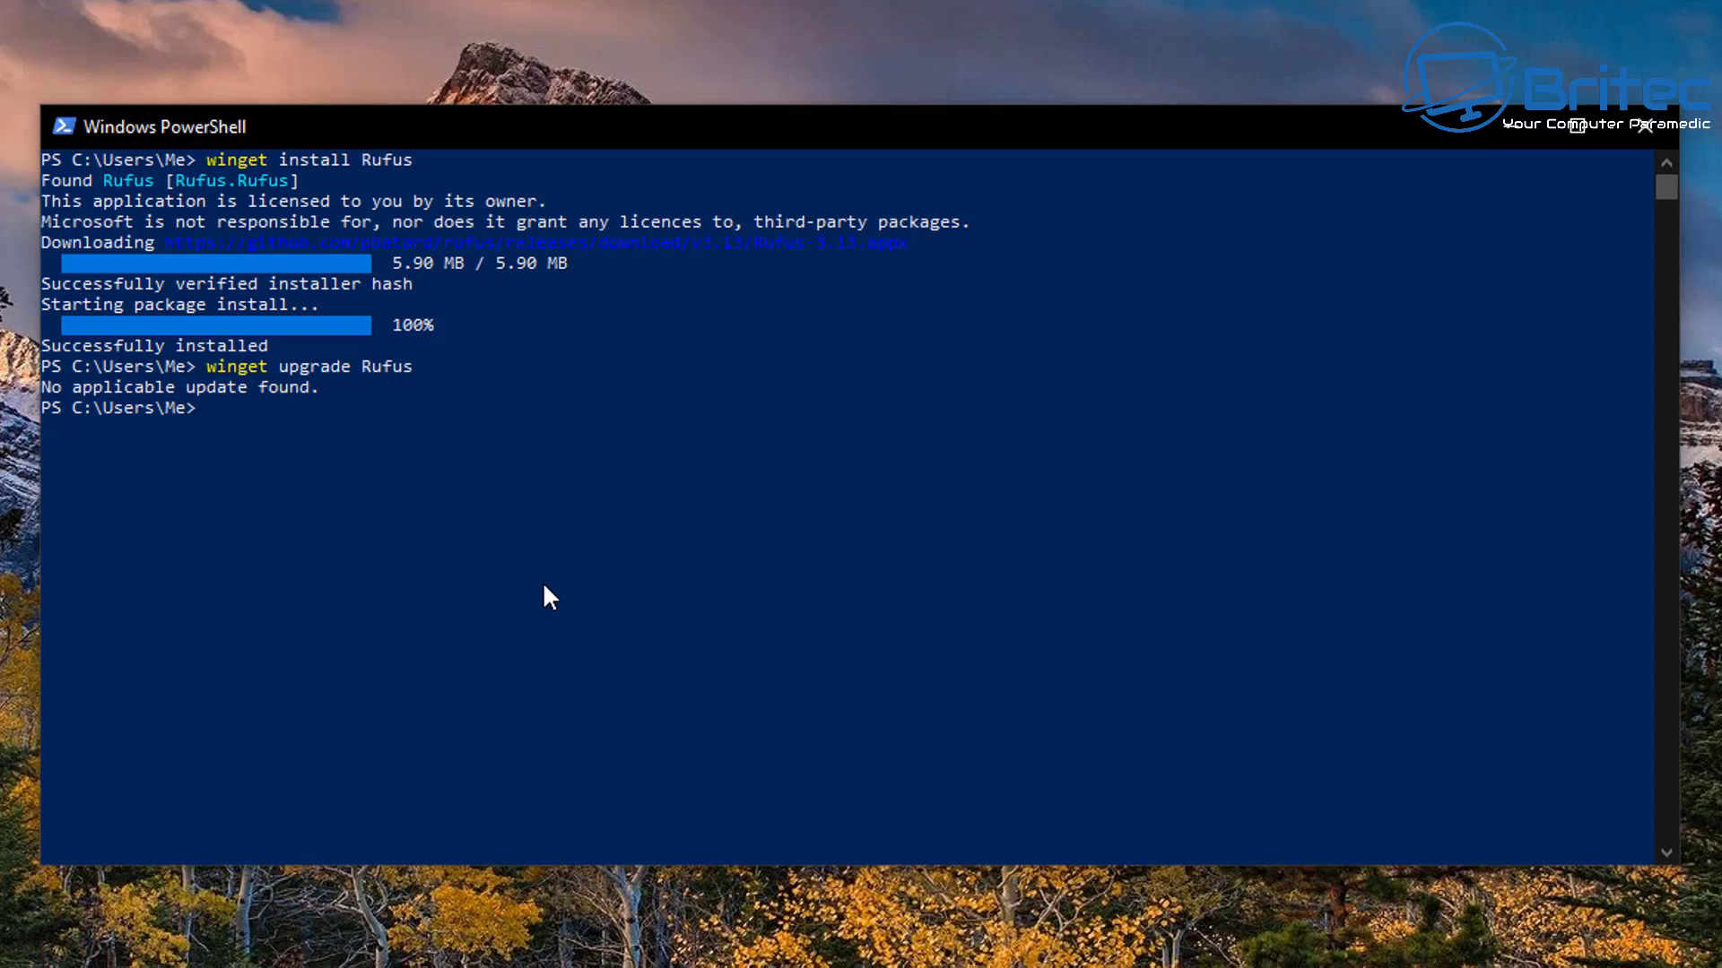
# Run a winget upgrade of all installed packages and clear the console.
pyautogui.write('winget upgrade --all')
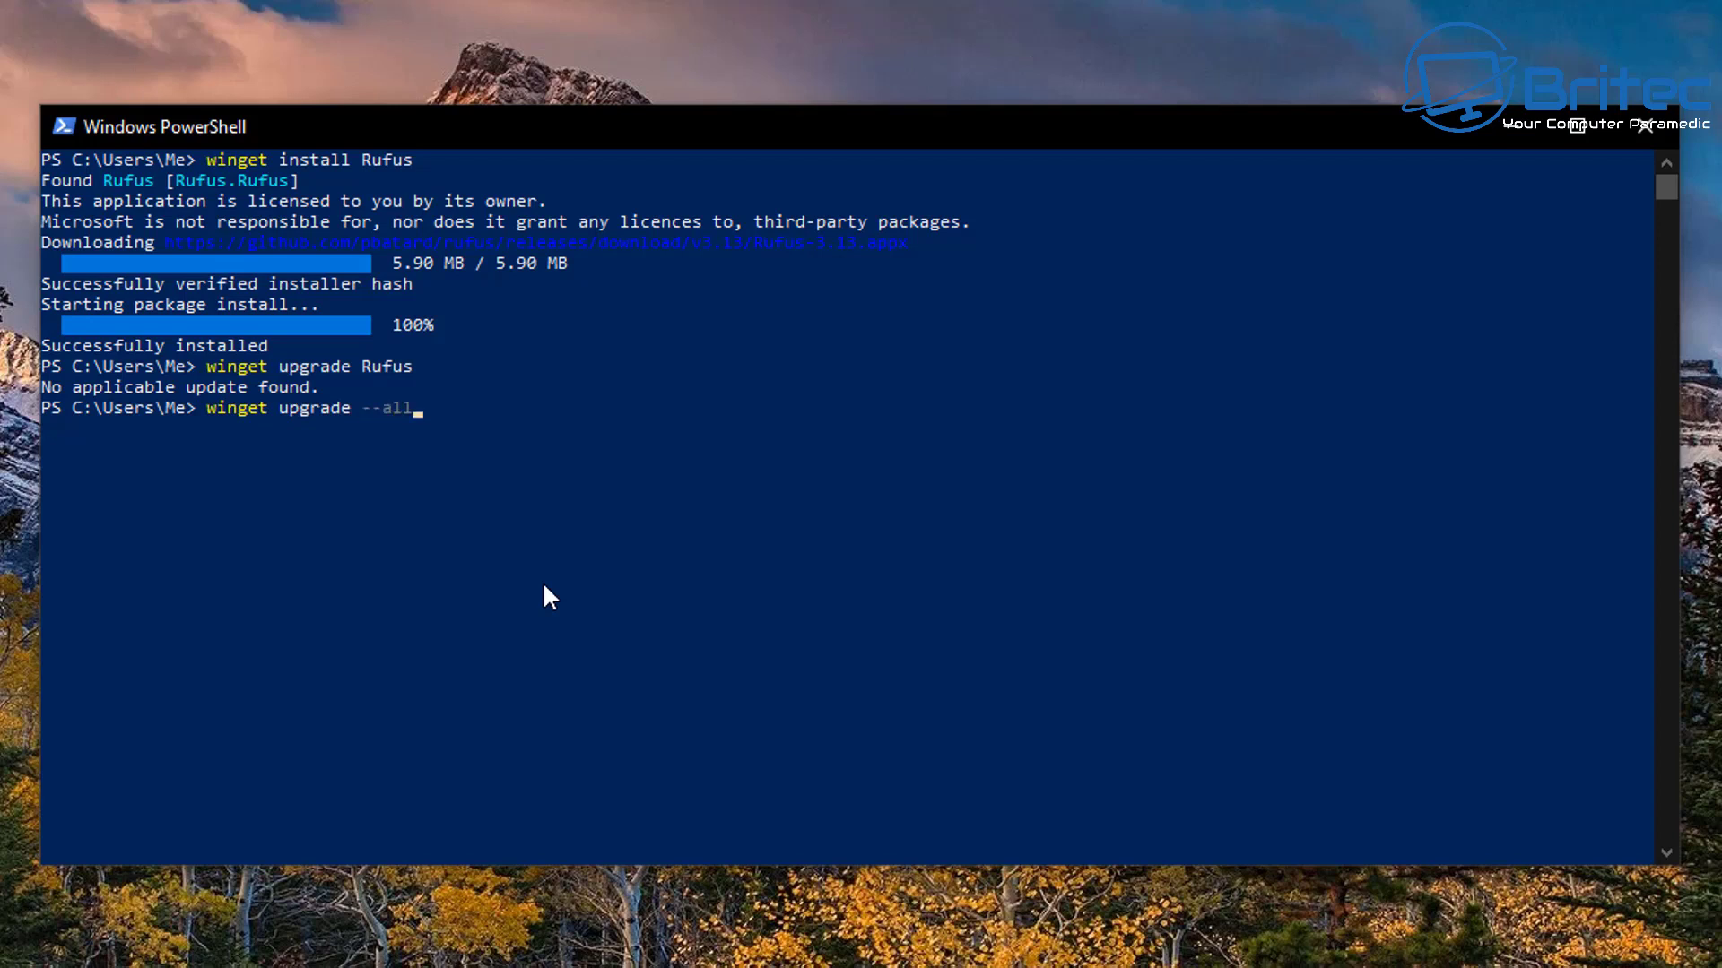
pyautogui.press('Return')
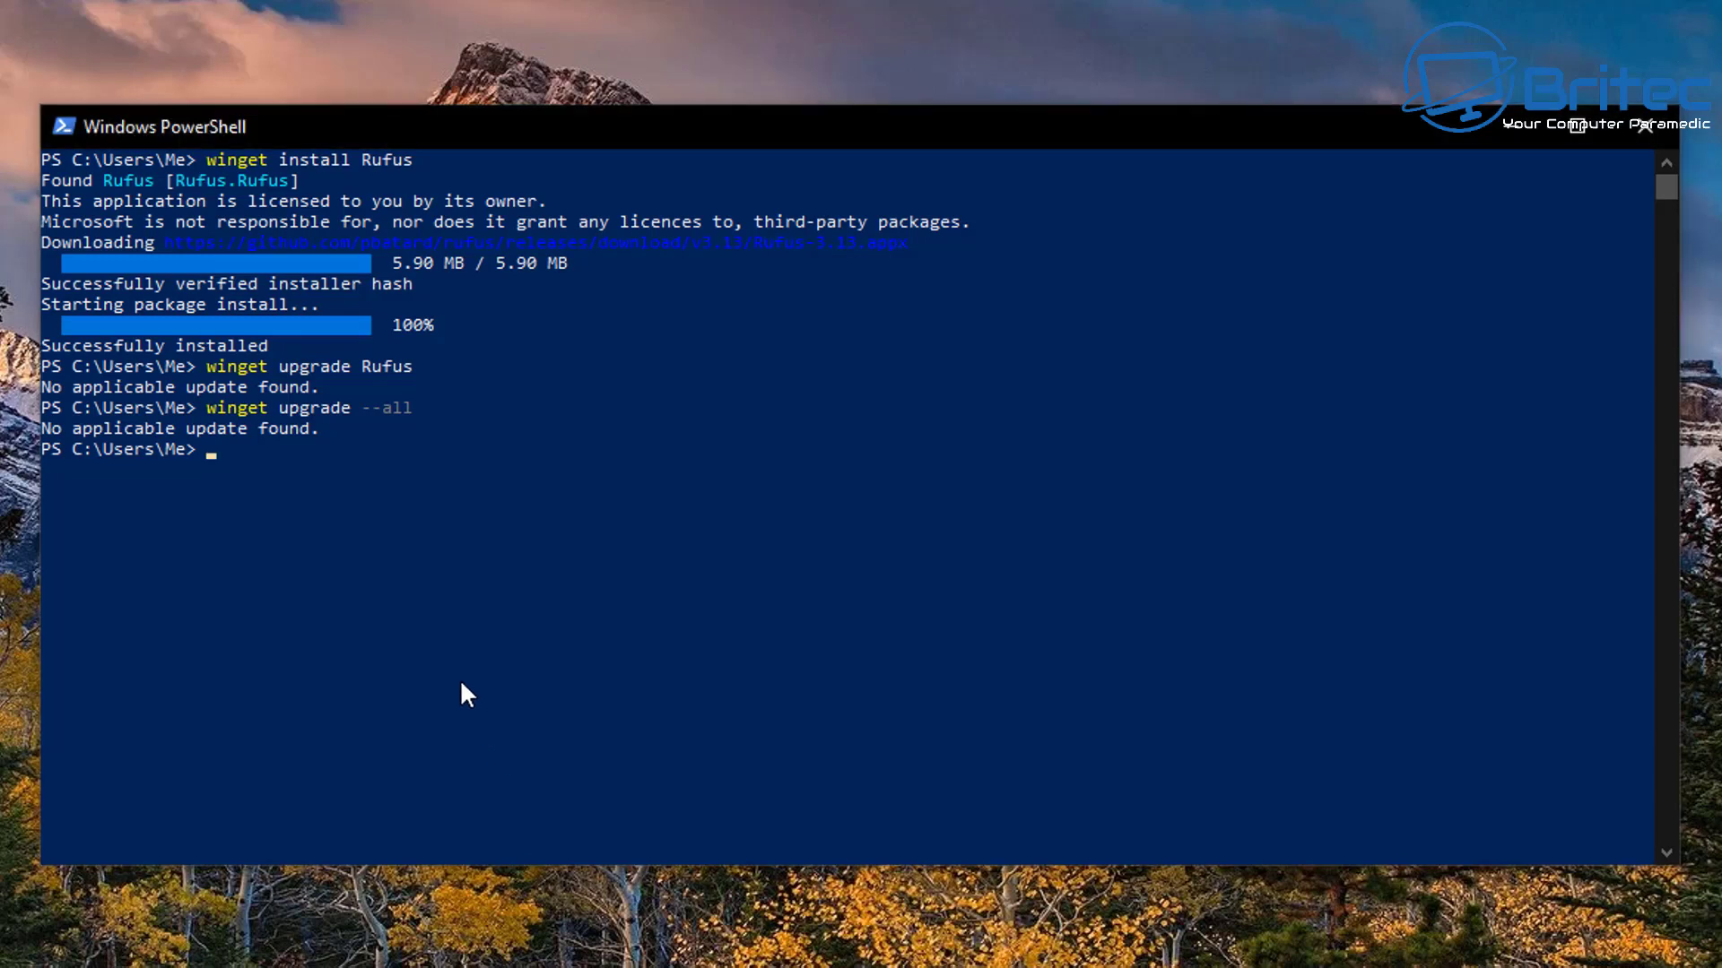
pyautogui.write('cls')
pyautogui.press('Return')
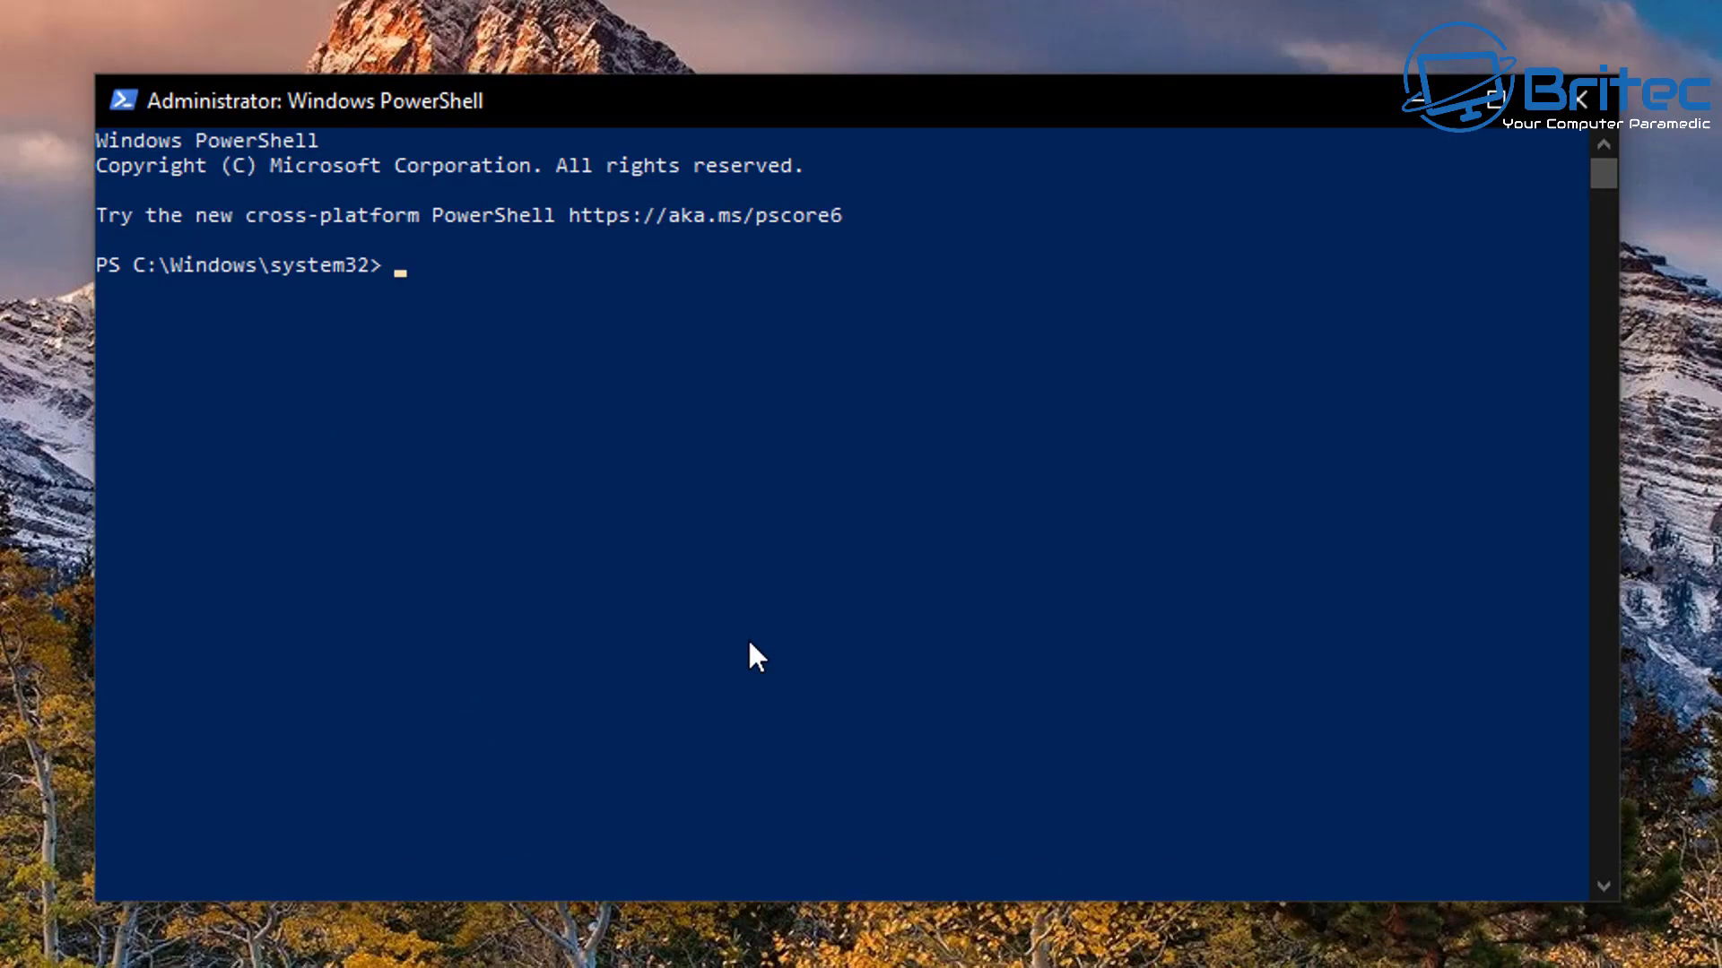
# In an administrator PowerShell, export the installed winget packages to c:\List.txt and review the command's output.
pyautogui.write('winget export ')
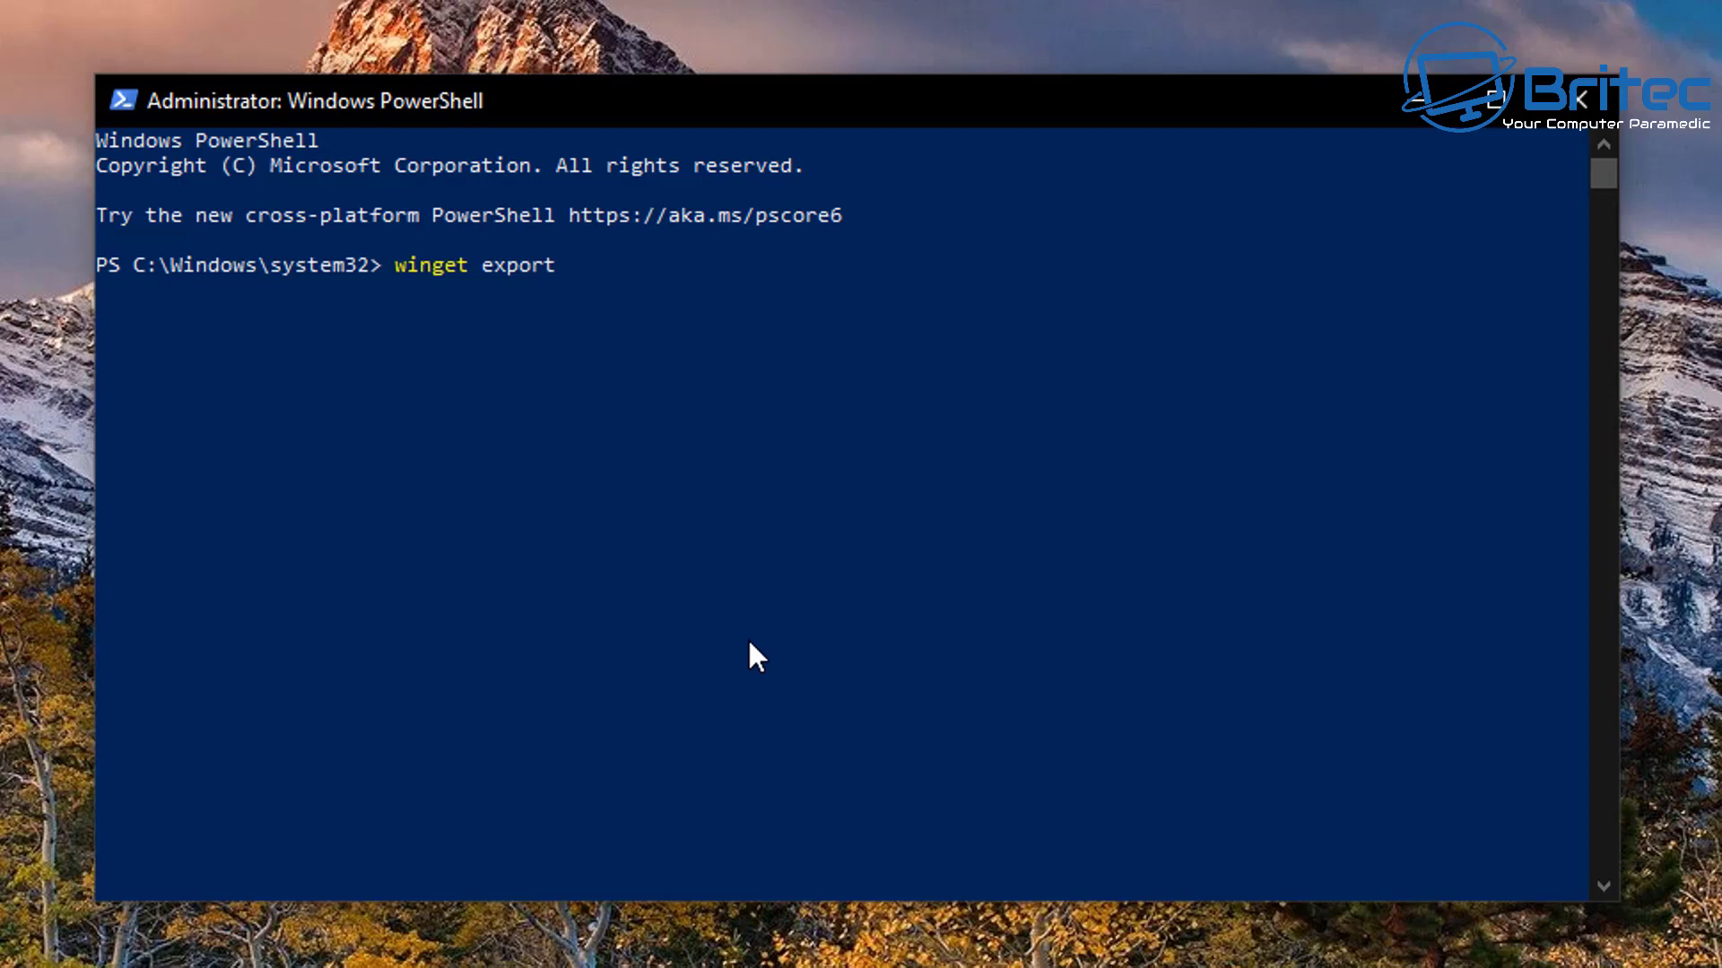
pyautogui.write('-o c;')
pyautogui.press('BackSpace')
pyautogui.write(':\\List.txt')
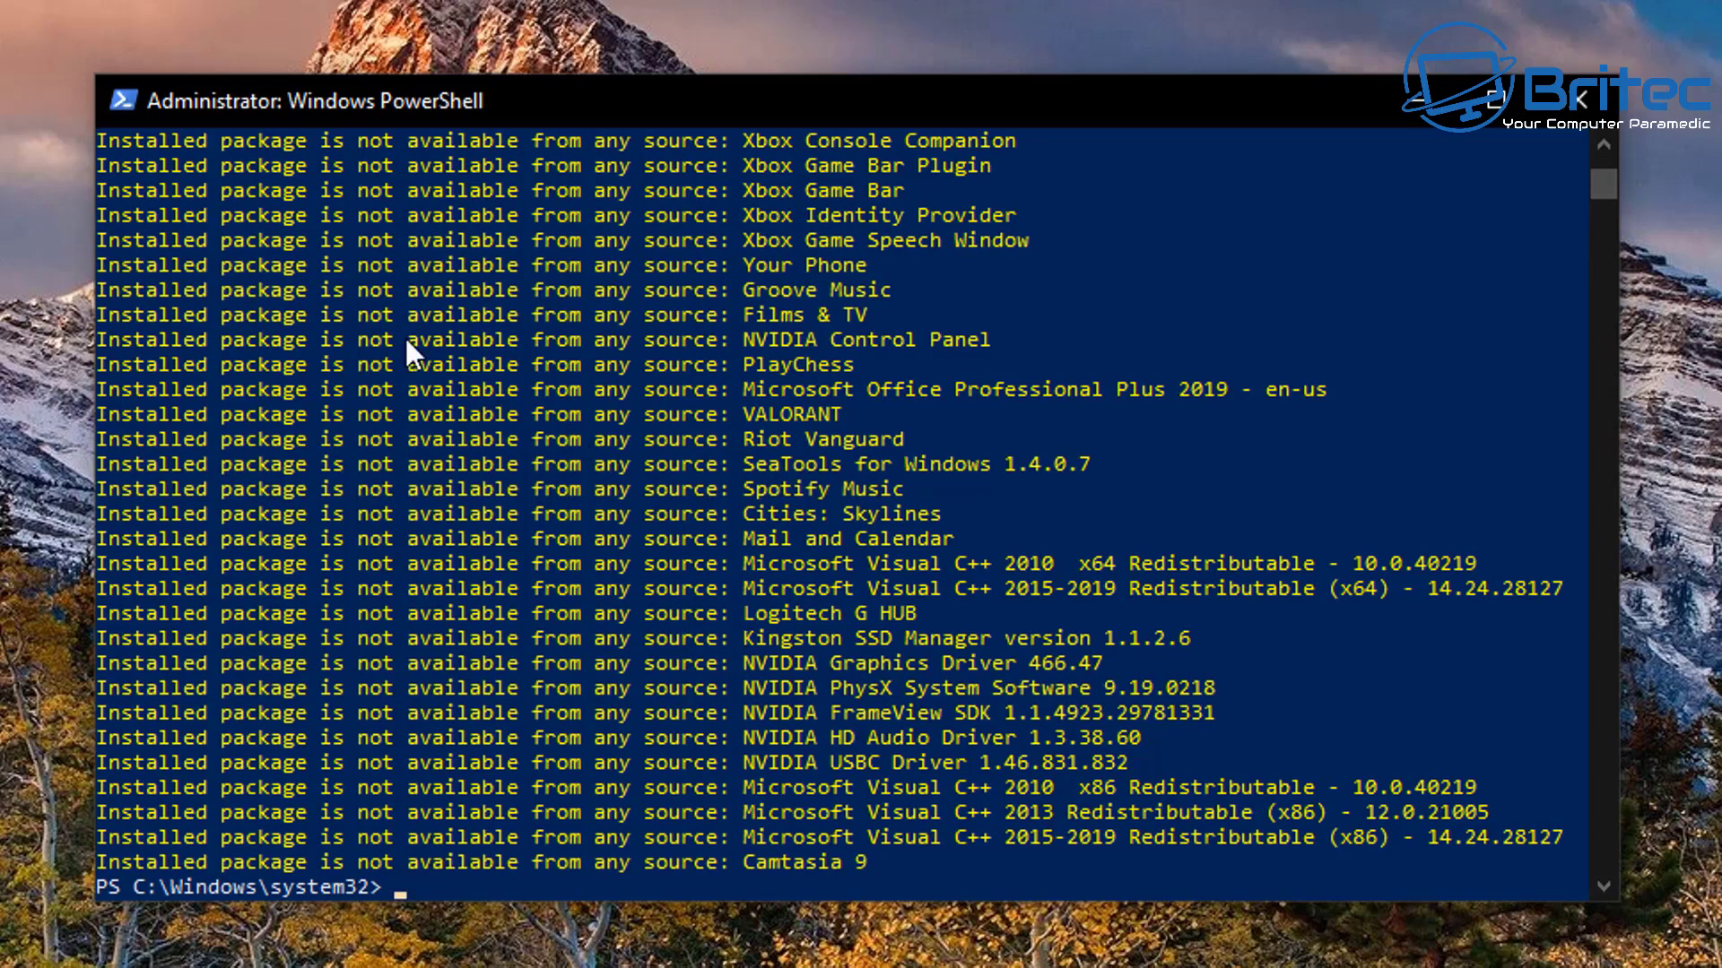
pyautogui.scroll(-2, 425, 773)
pyautogui.scroll(8, 627, 659)
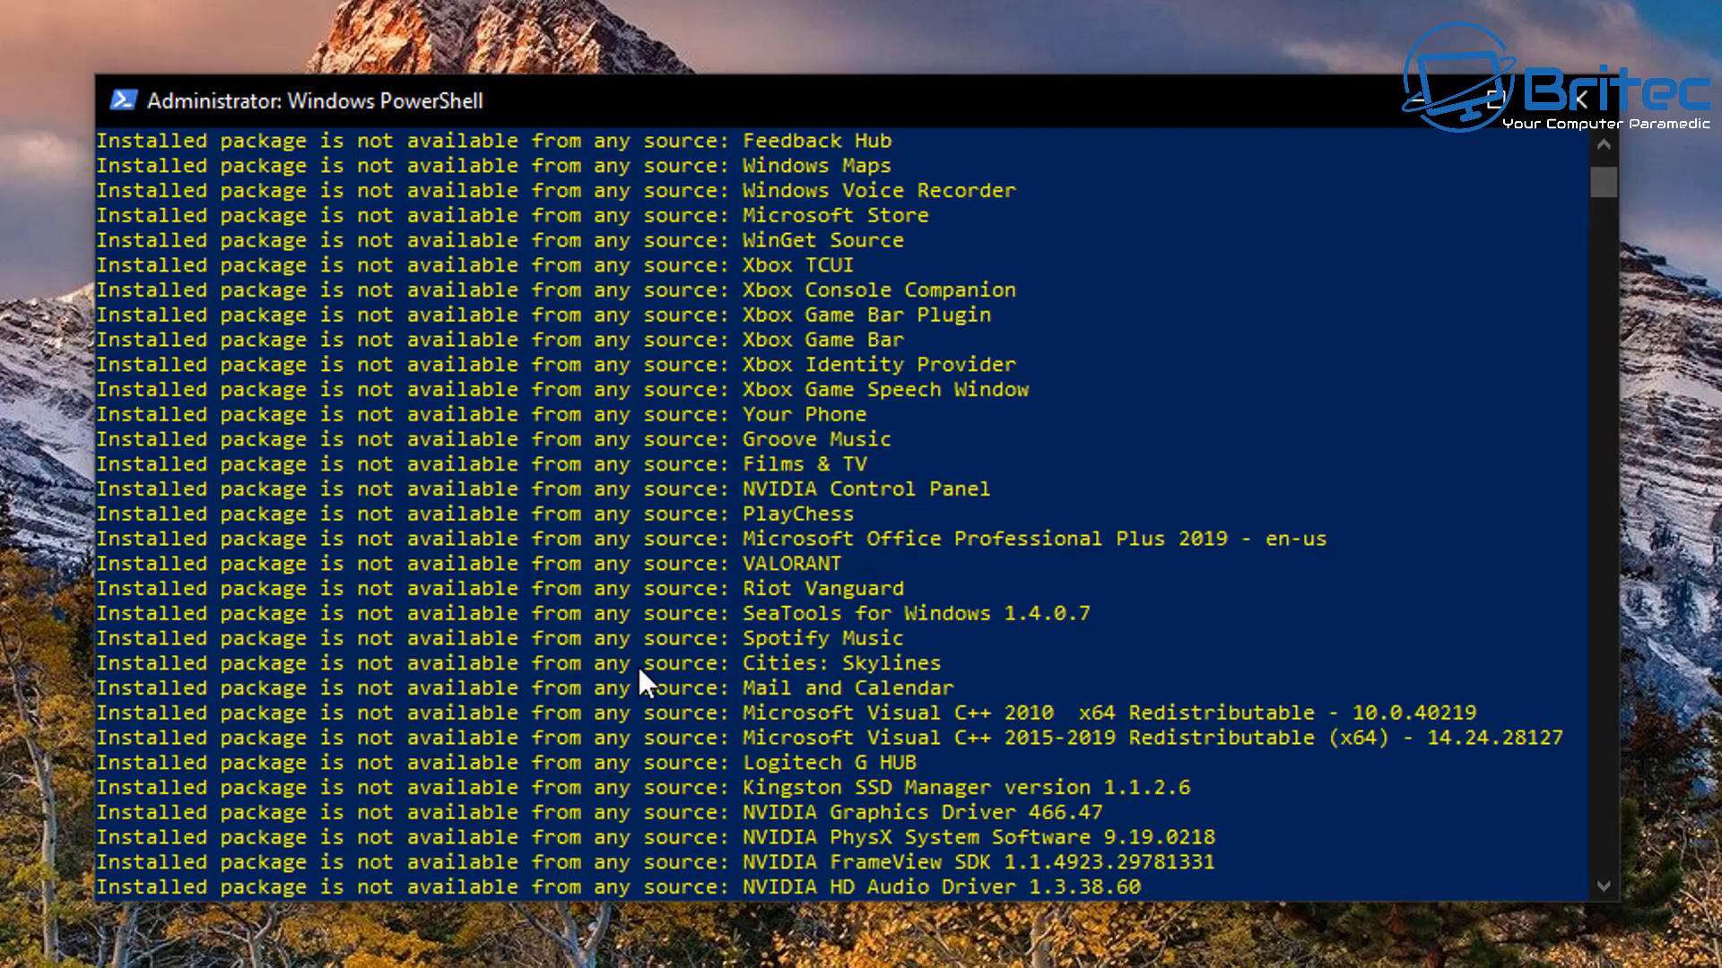
pyautogui.scroll(3, 606, 643)
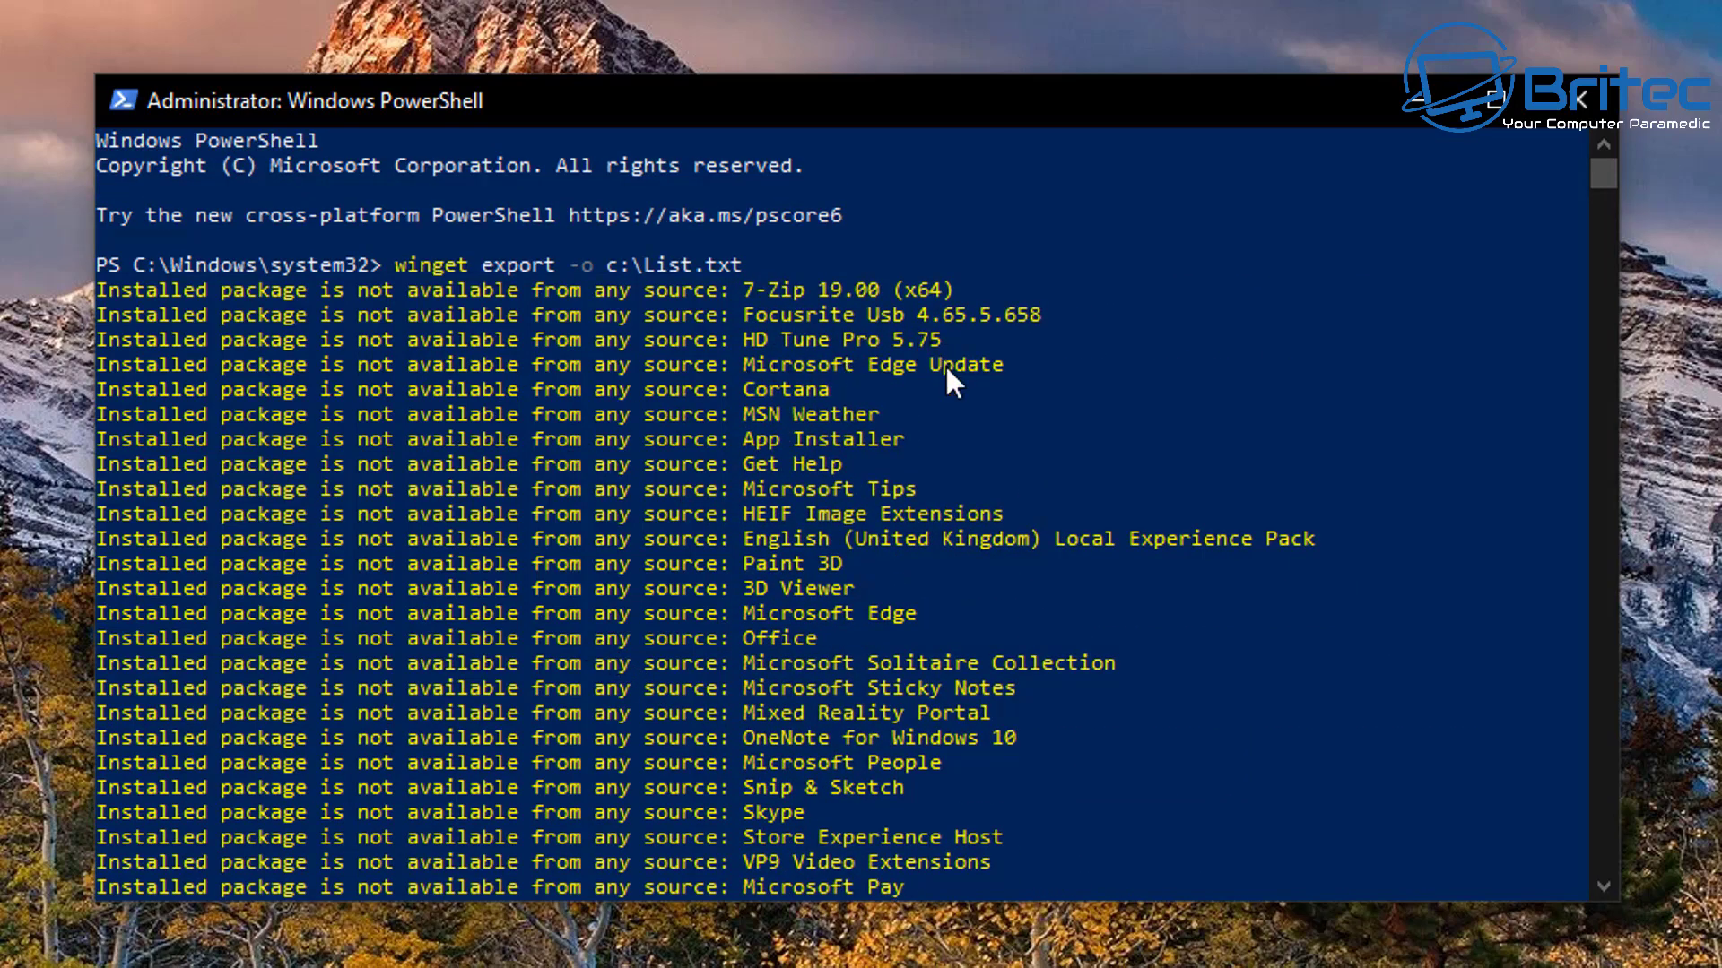
pyautogui.scroll(-3, 945, 364)
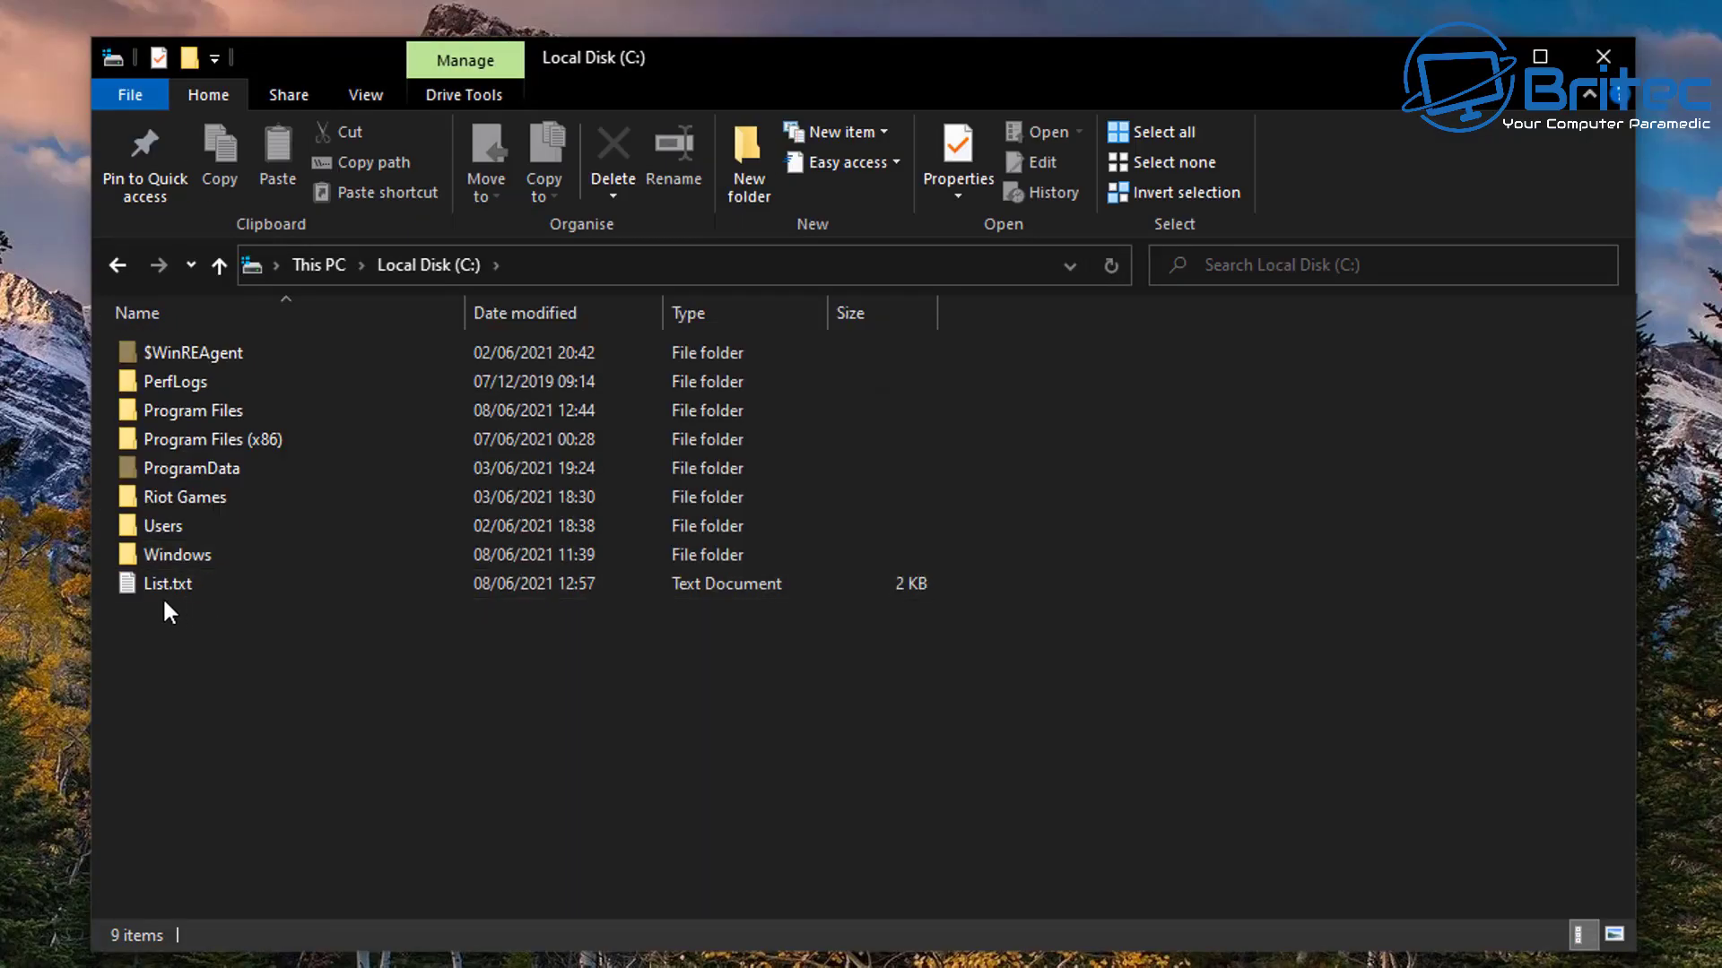
# Open the exported List.txt on Local Disk (C:) and look through its package identifiers.
pyautogui.click(180, 585)
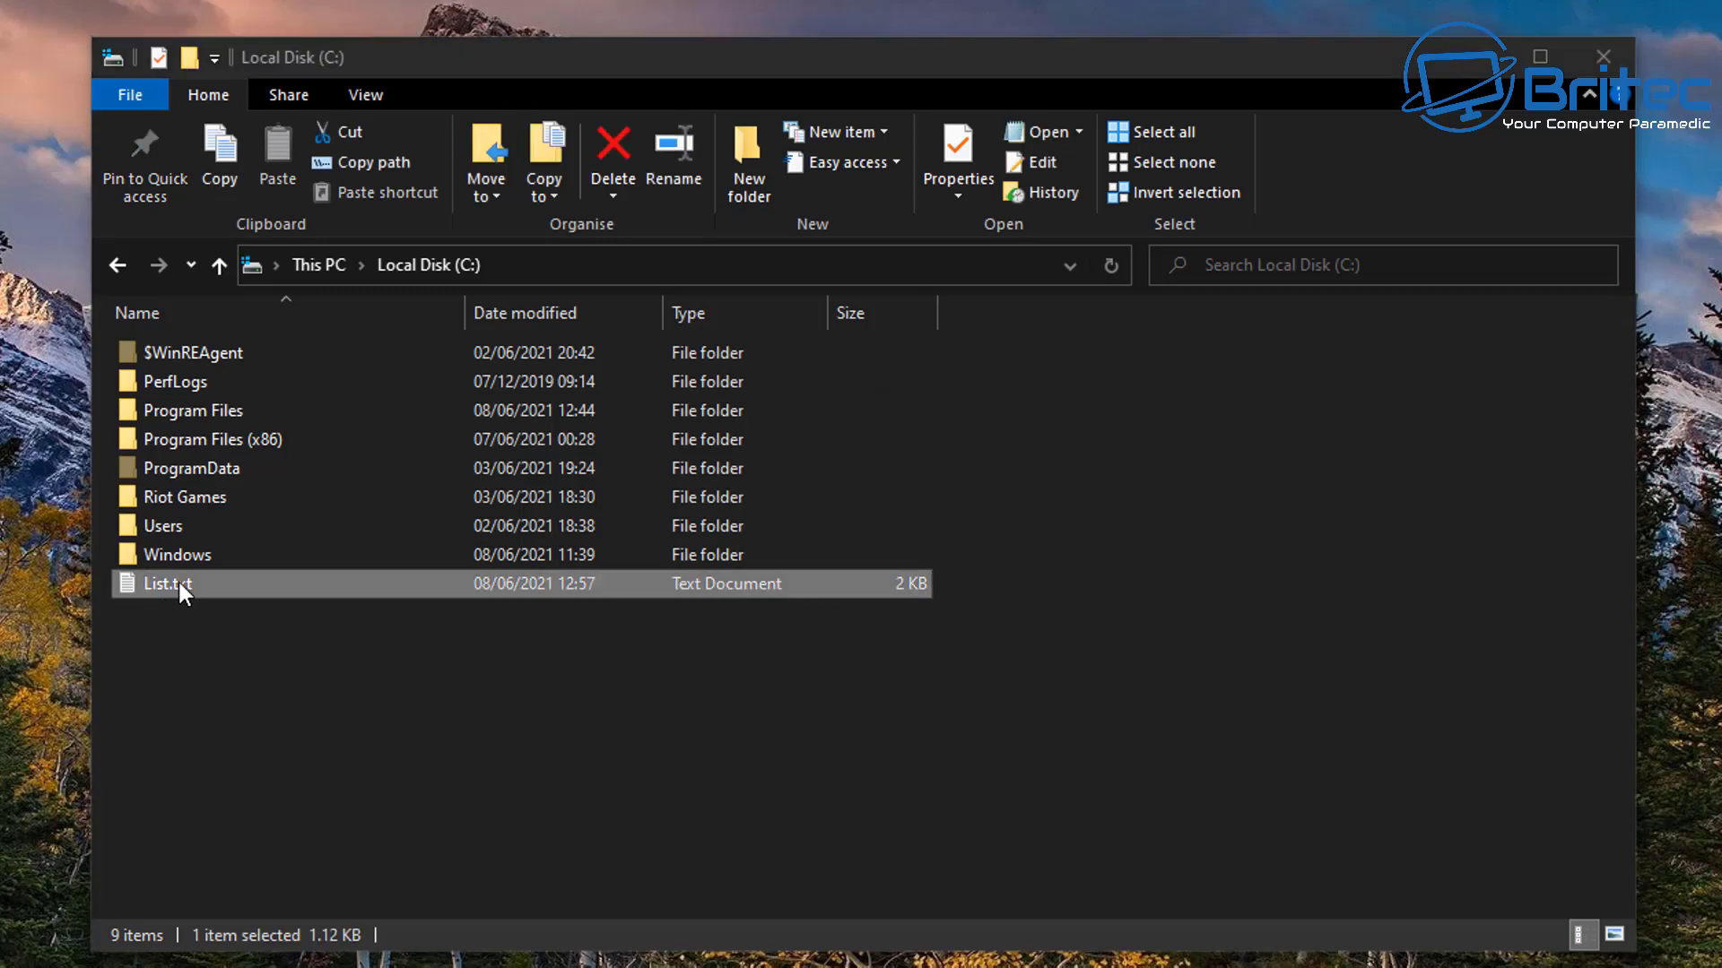
pyautogui.press('Return')
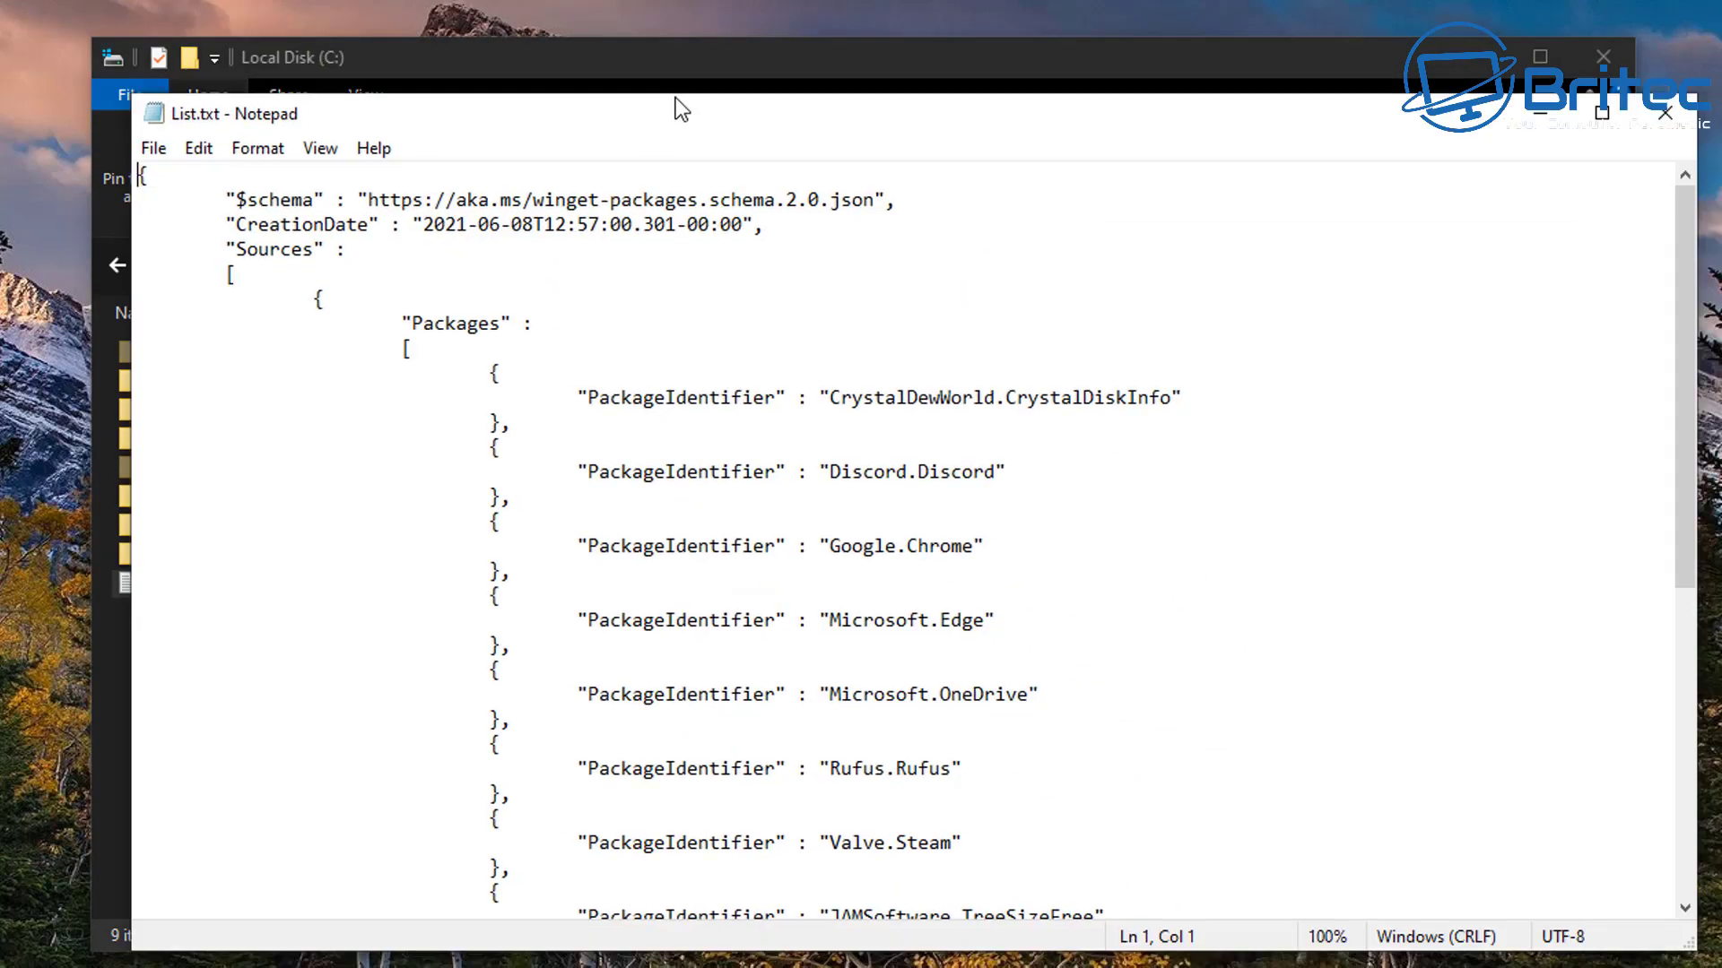
pyautogui.scroll(-7, 717, 503)
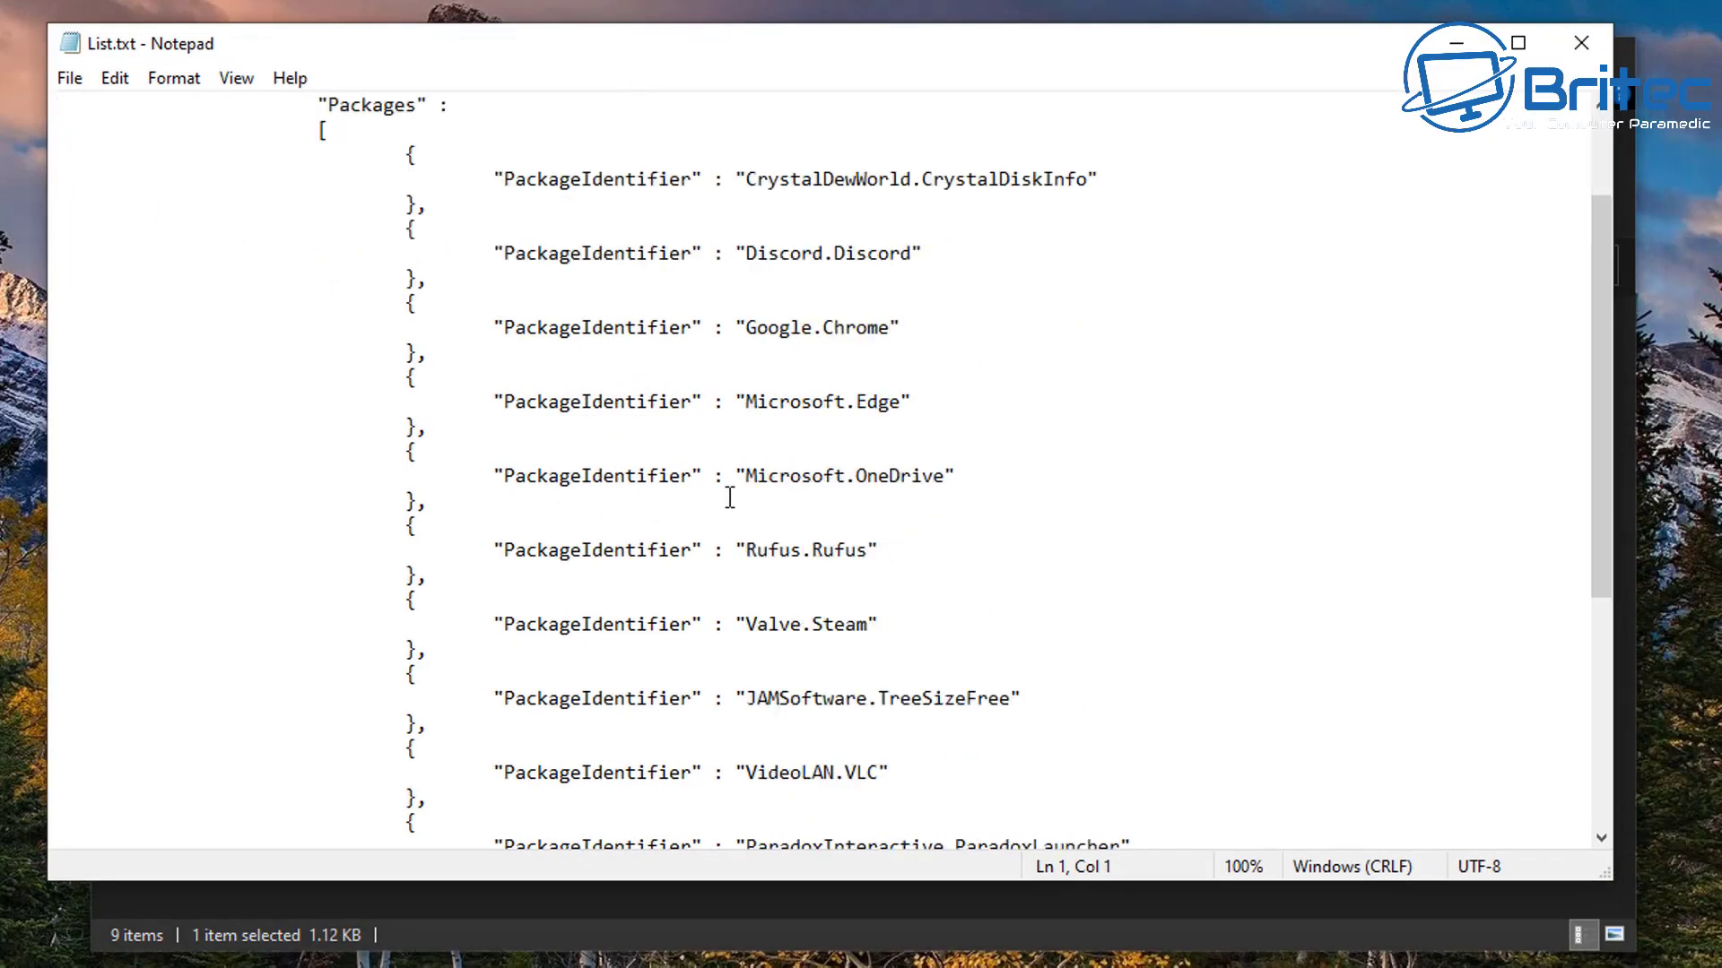
# Close List.txt, the Local Disk (C:) window and the administrator PowerShell window.
pyautogui.click(1583, 42)
pyautogui.click(1604, 59)
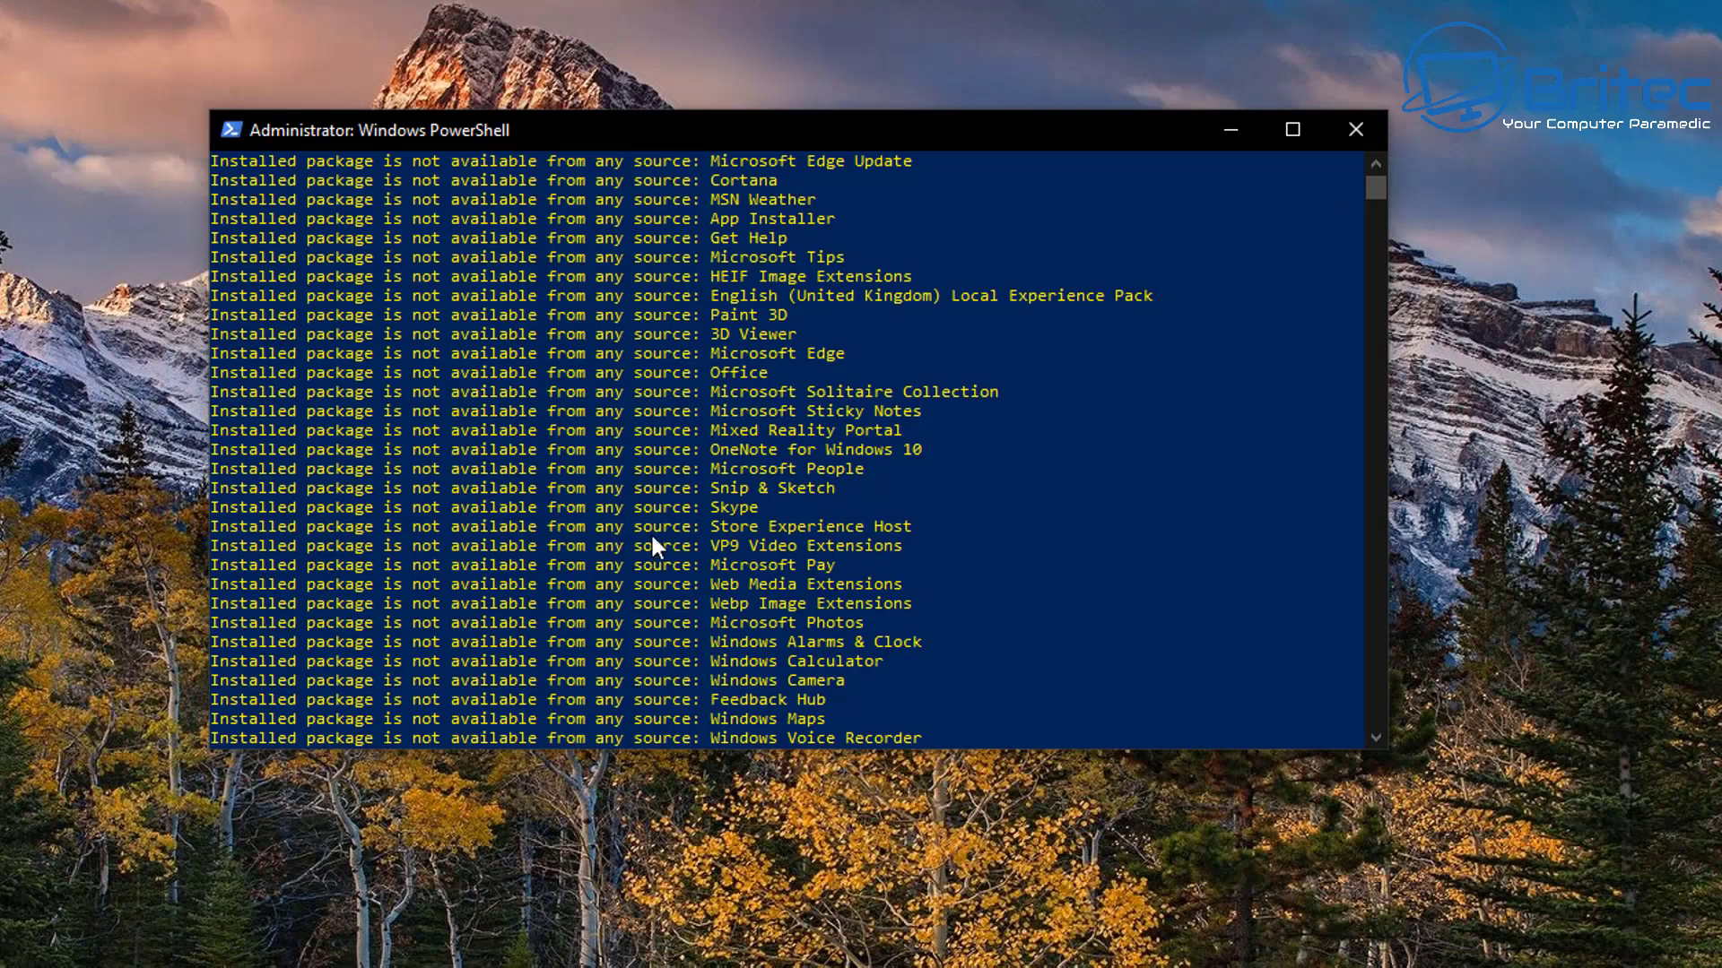
pyautogui.scroll(3, 748, 512)
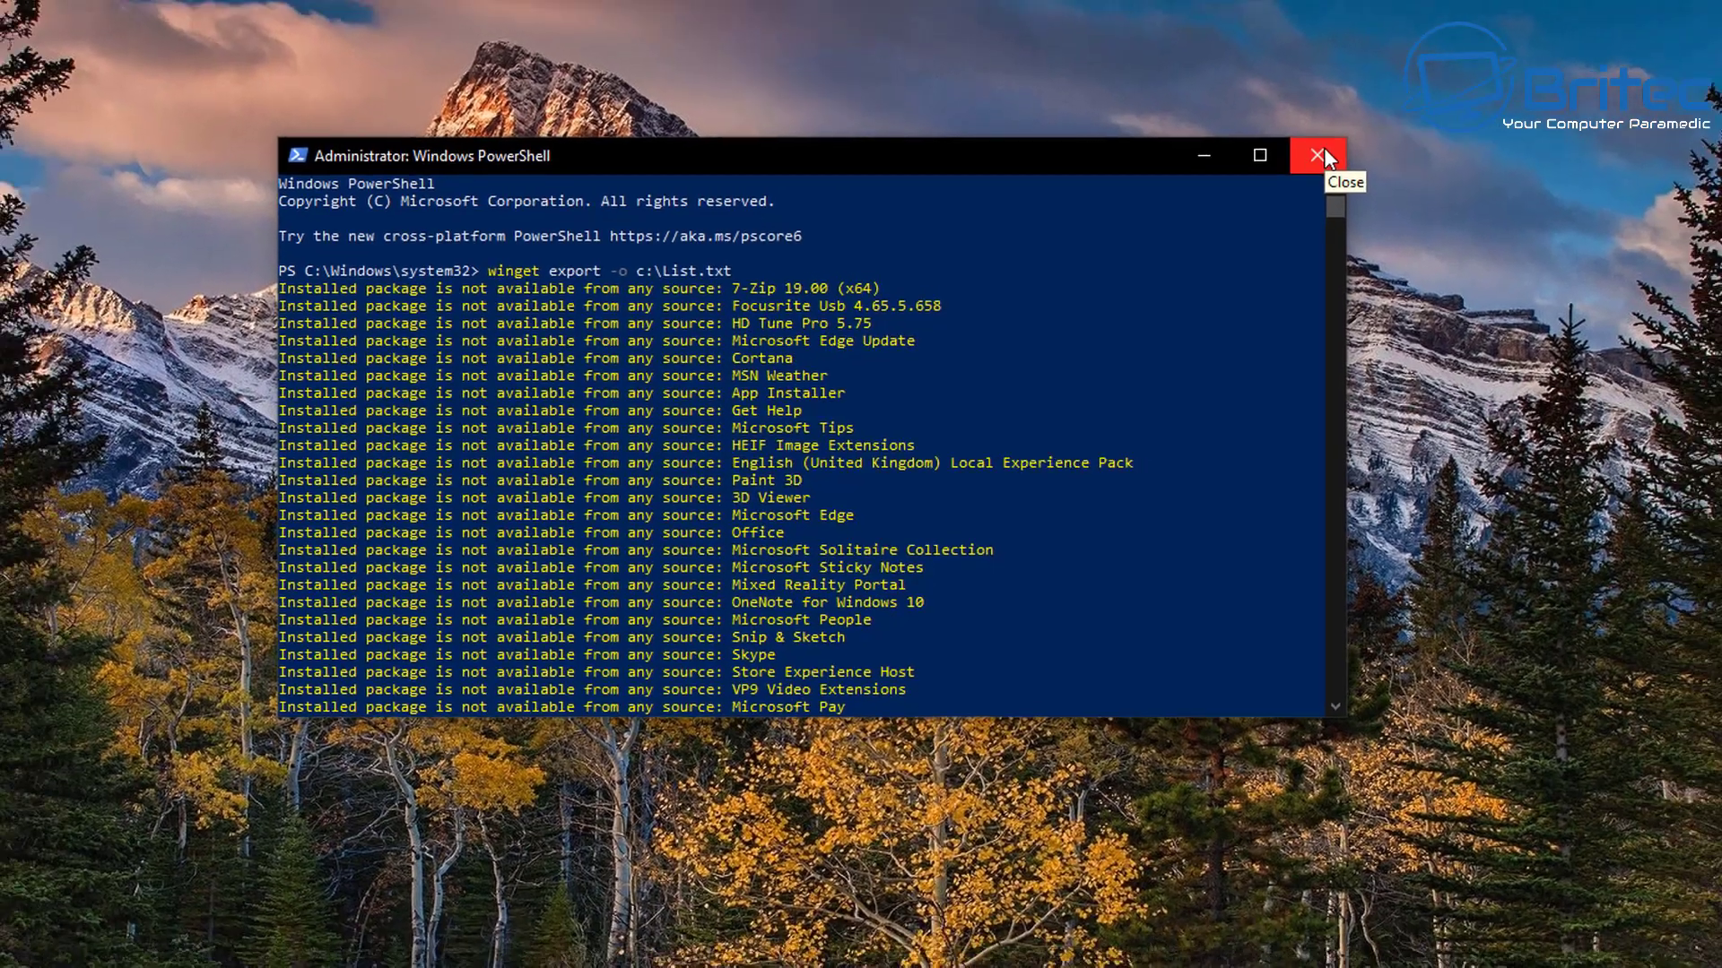
pyautogui.click(1359, 130)
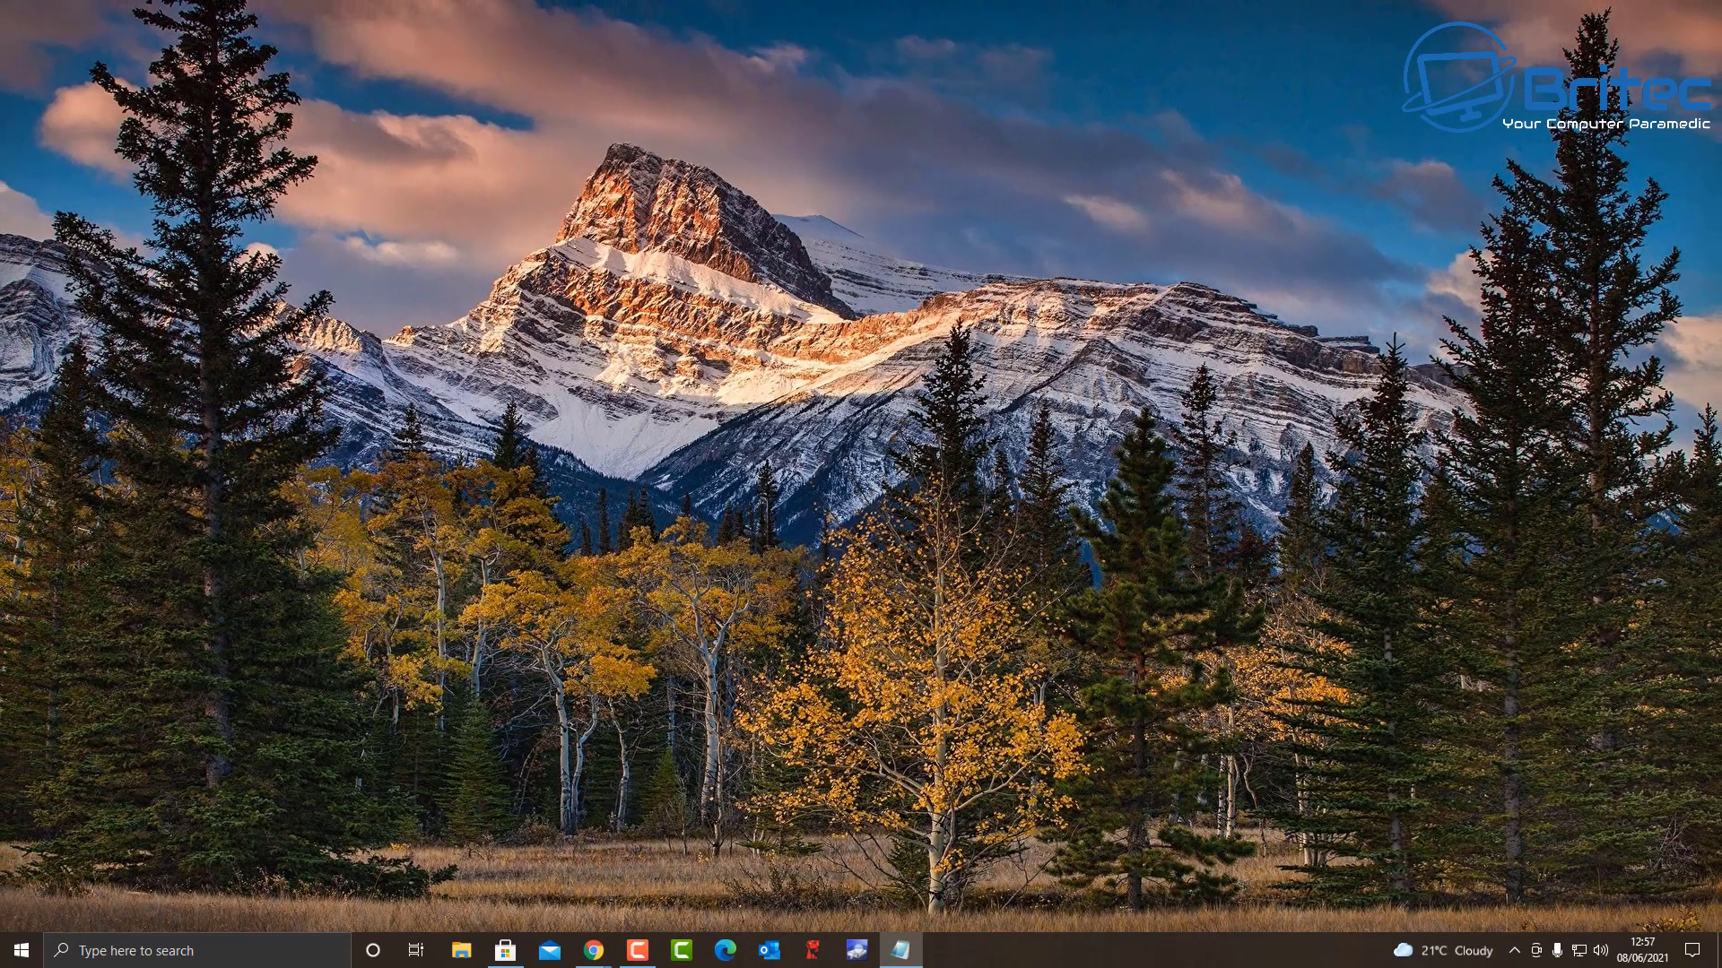